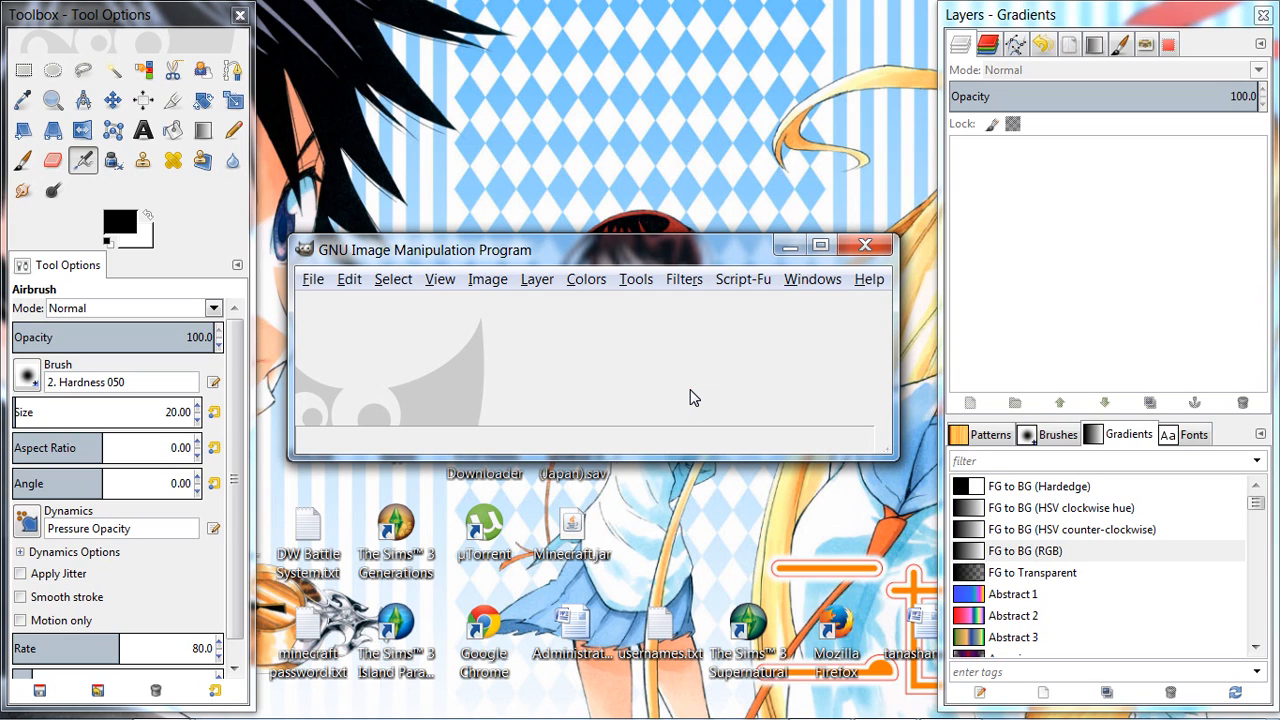
Switch GIMP to single-window mode and maximize its window
click(690, 390)
click(536, 371)
click(803, 282)
click(803, 282)
click(806, 284)
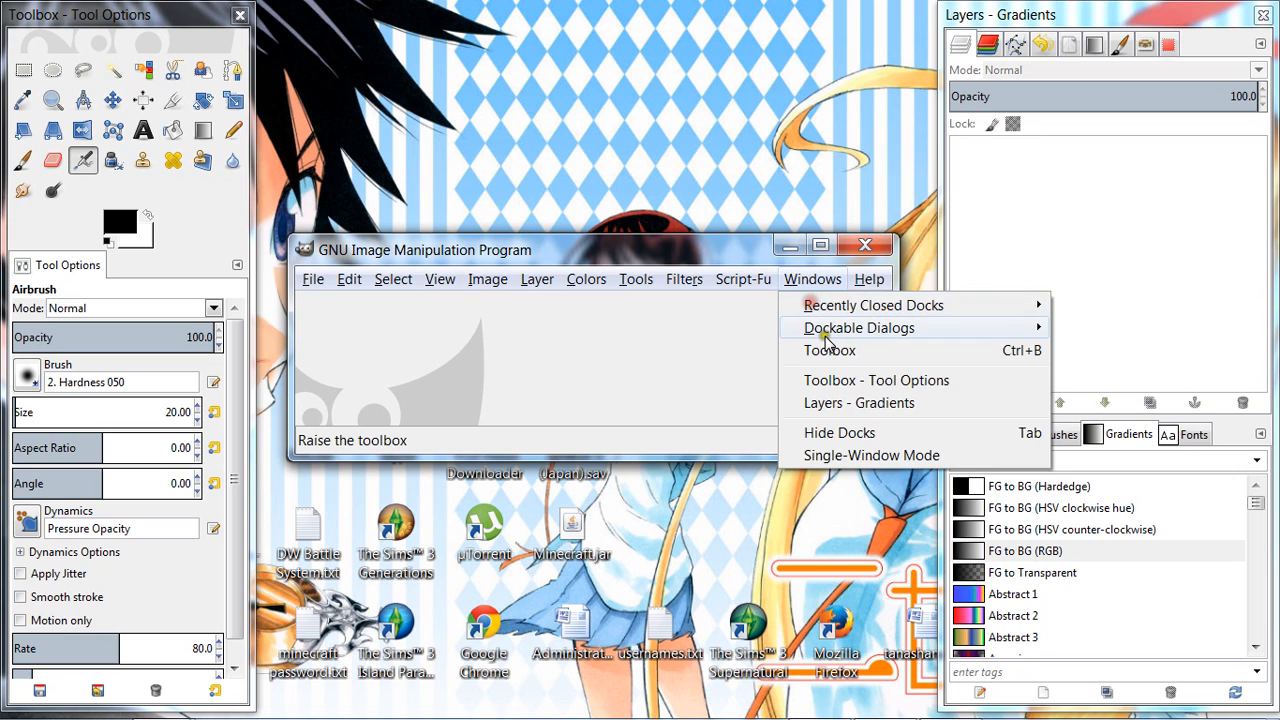
click(860, 457)
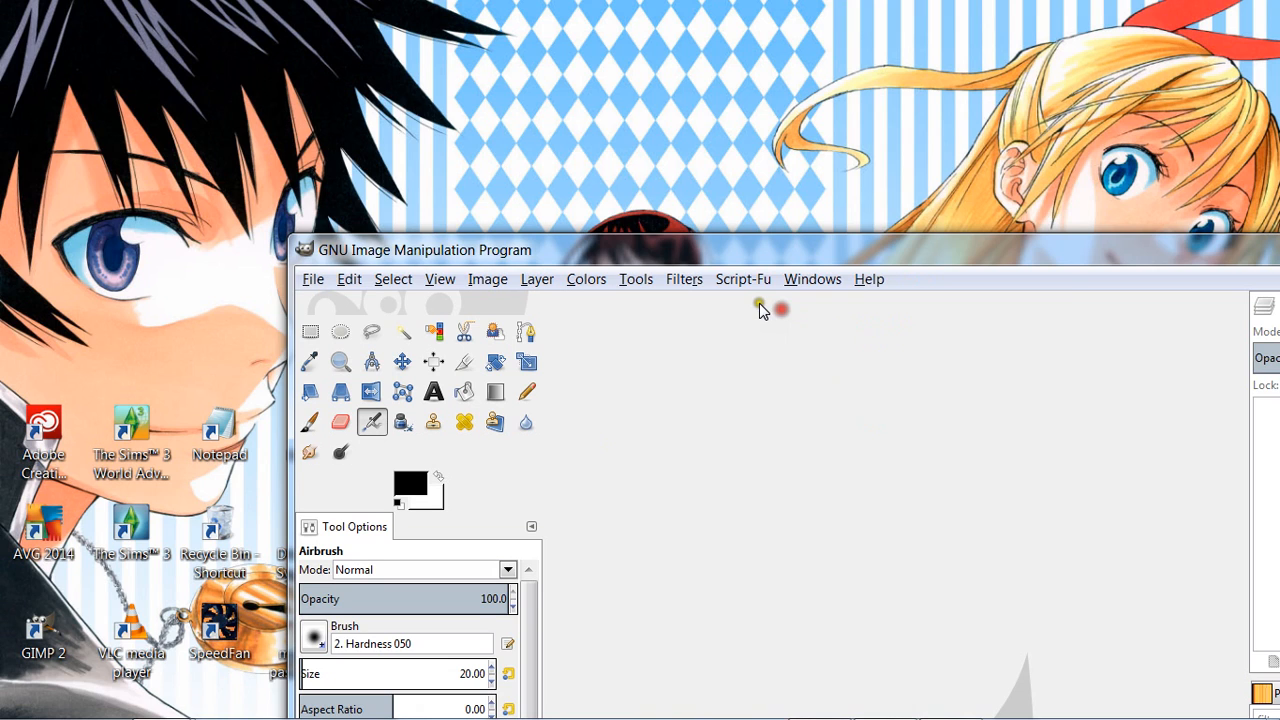
drag(730, 250, 473, 119)
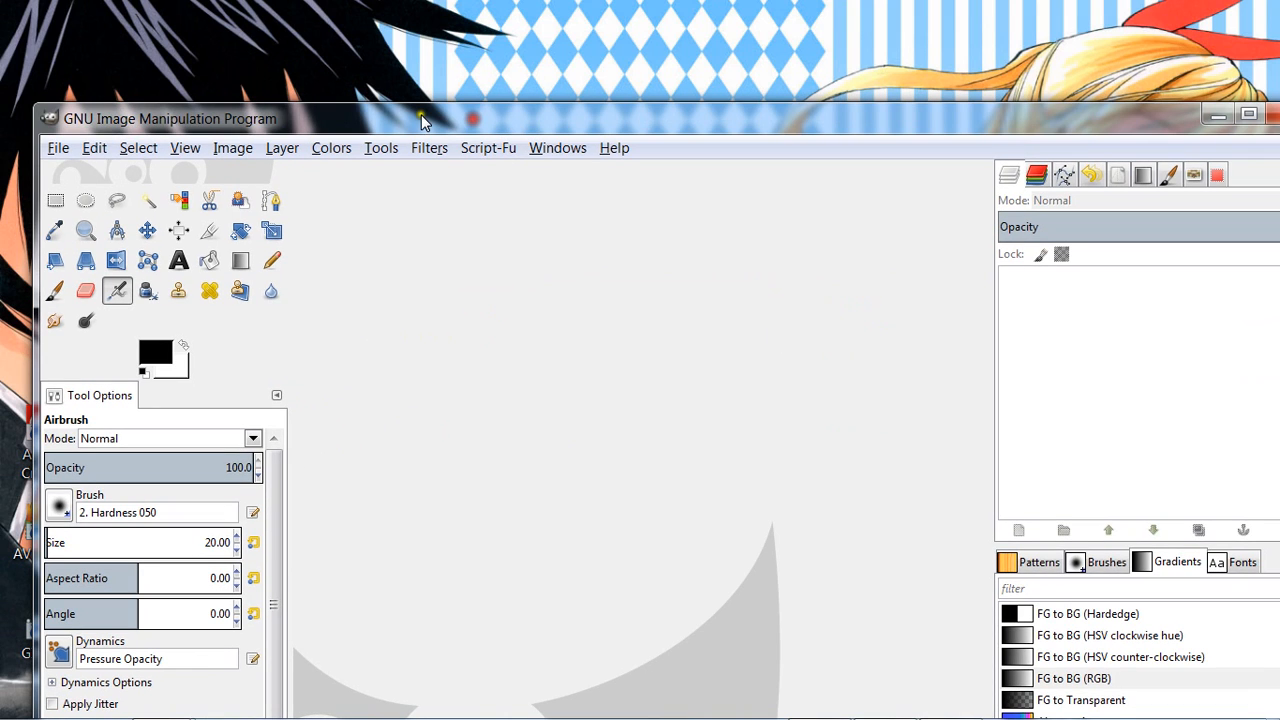
double_click(421, 121)
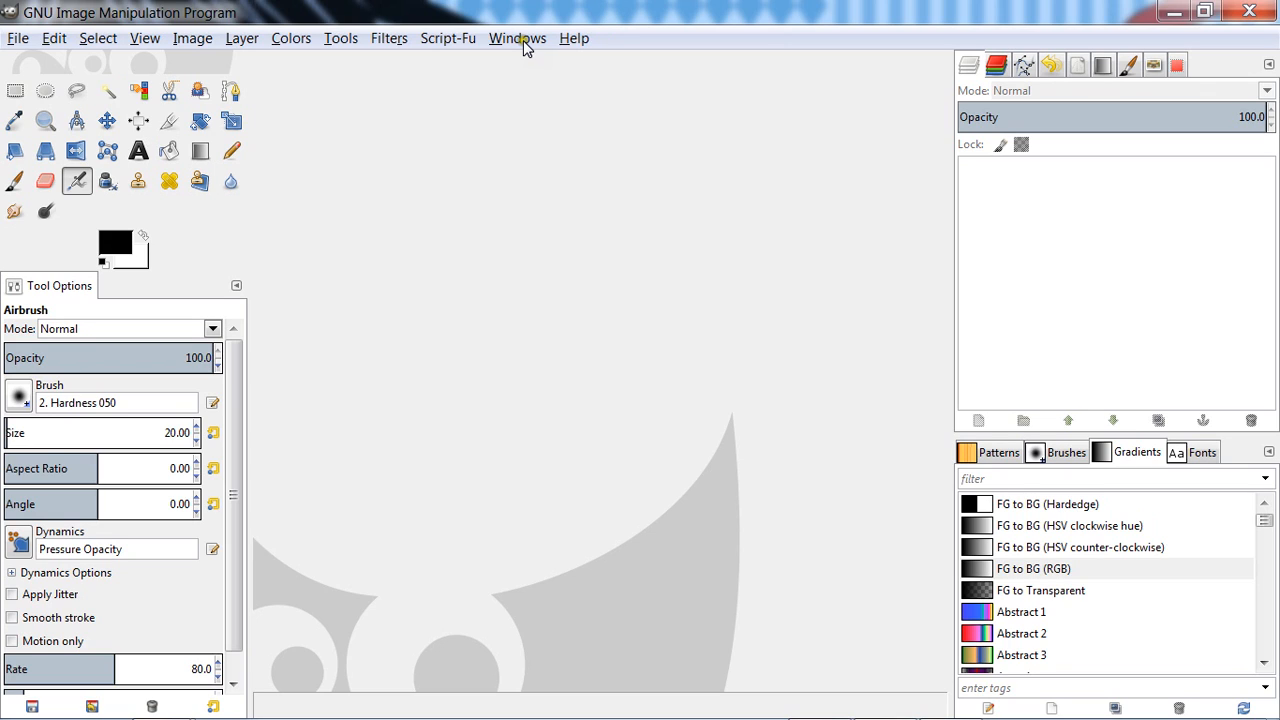
Make the Paintbrush the active tool
click(560, 159)
click(571, 289)
click(624, 521)
mouse_move(176, 185)
mouse_down()
mouse_move(1065, 314)
mouse_move(1069, 202)
mouse_up()
key(shift+g)
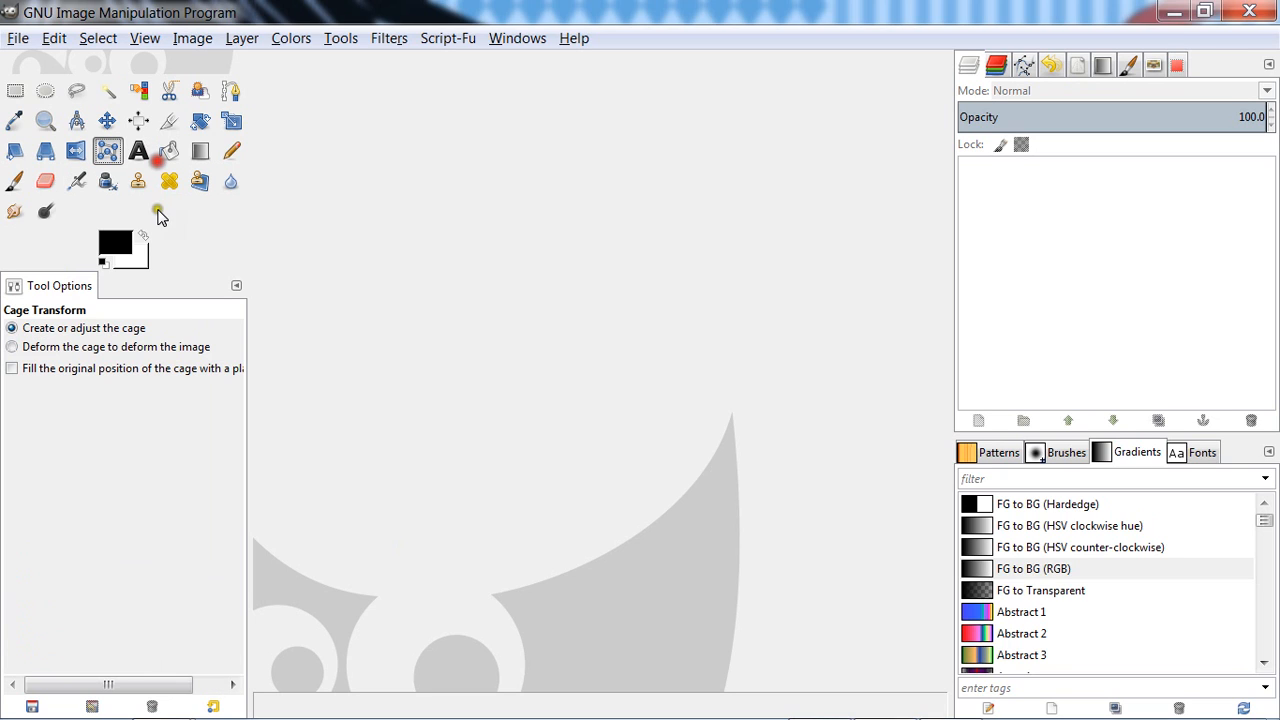
click(16, 181)
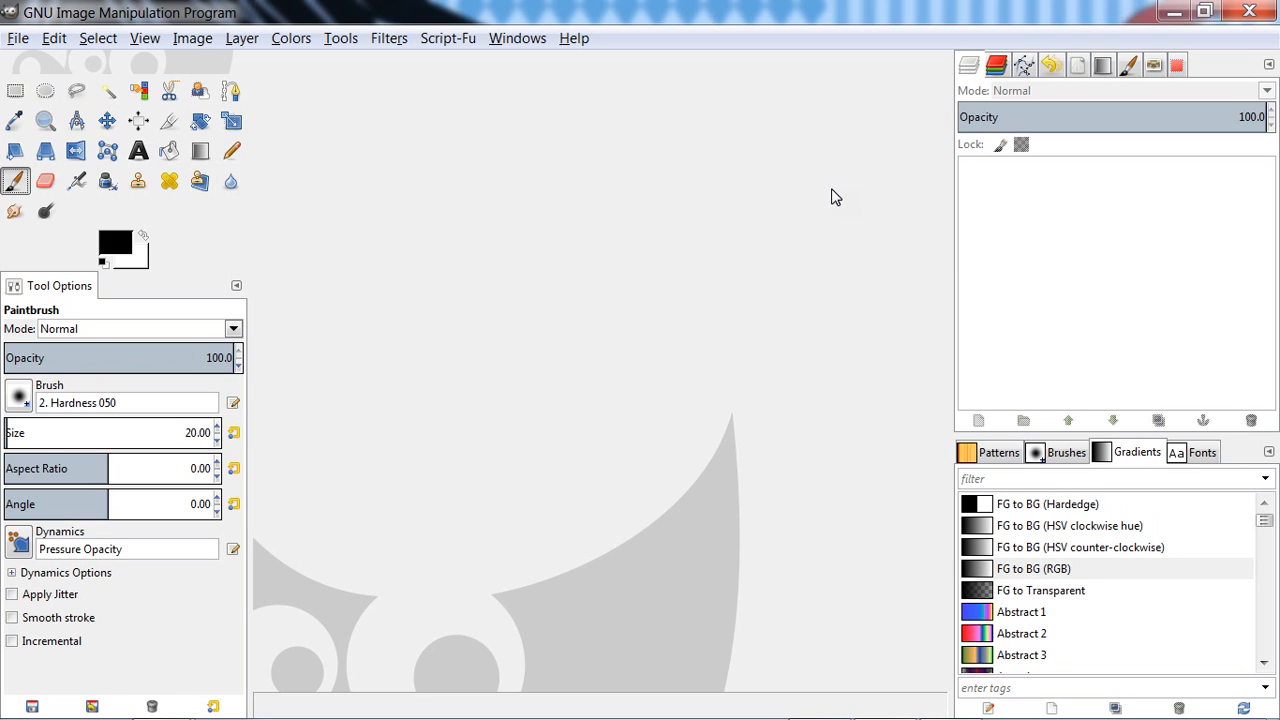
click(774, 416)
Switch to Chrome and search the web for "spritersdatabase"
mouse_move(819, 714)
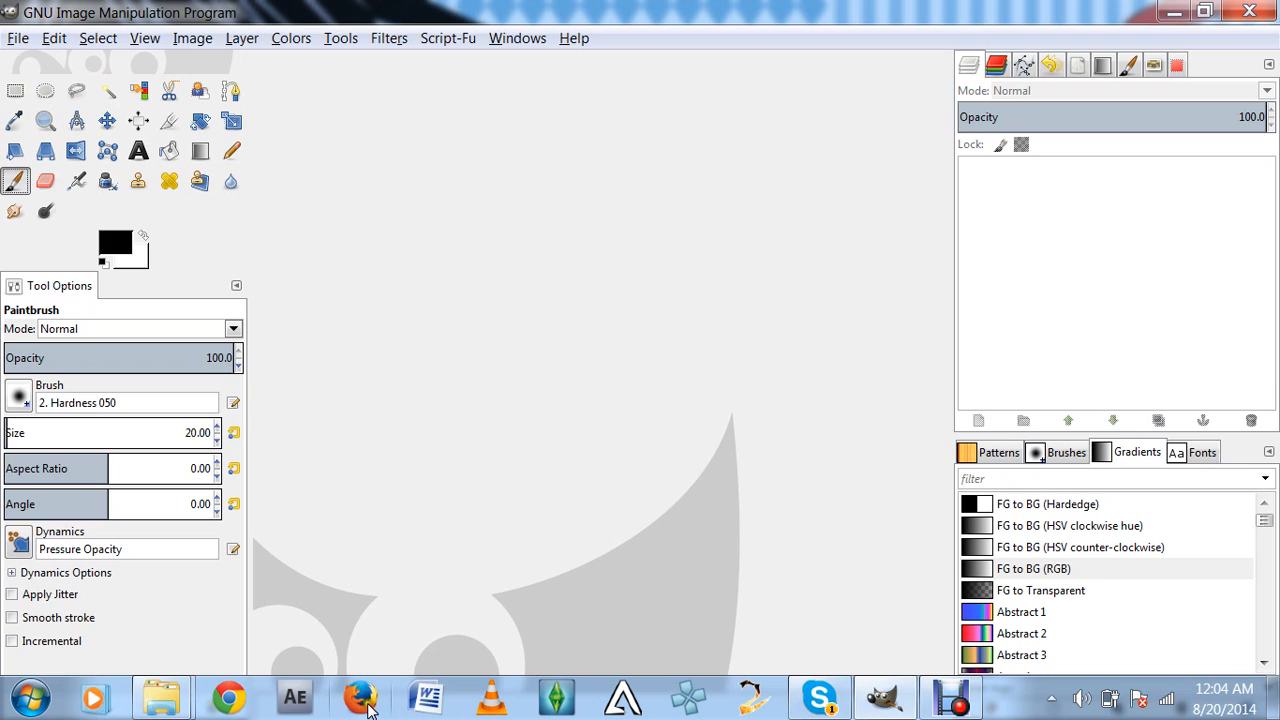
click(228, 698)
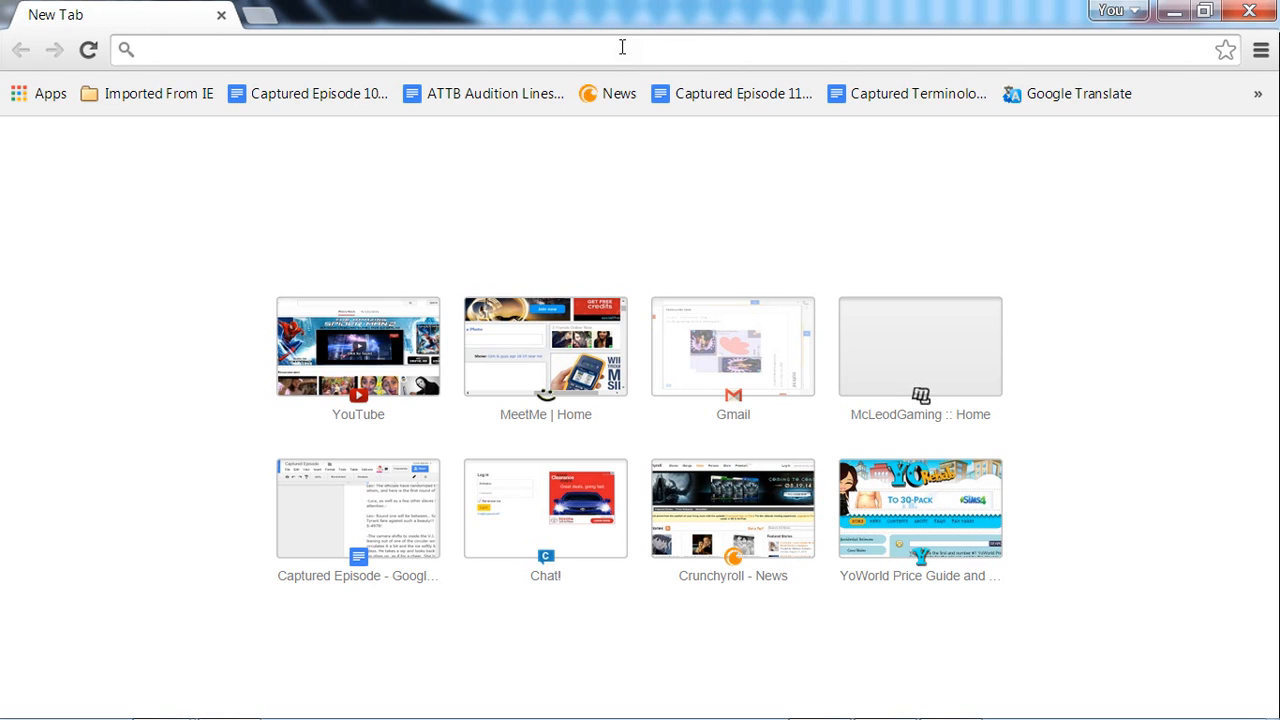
text(sp)
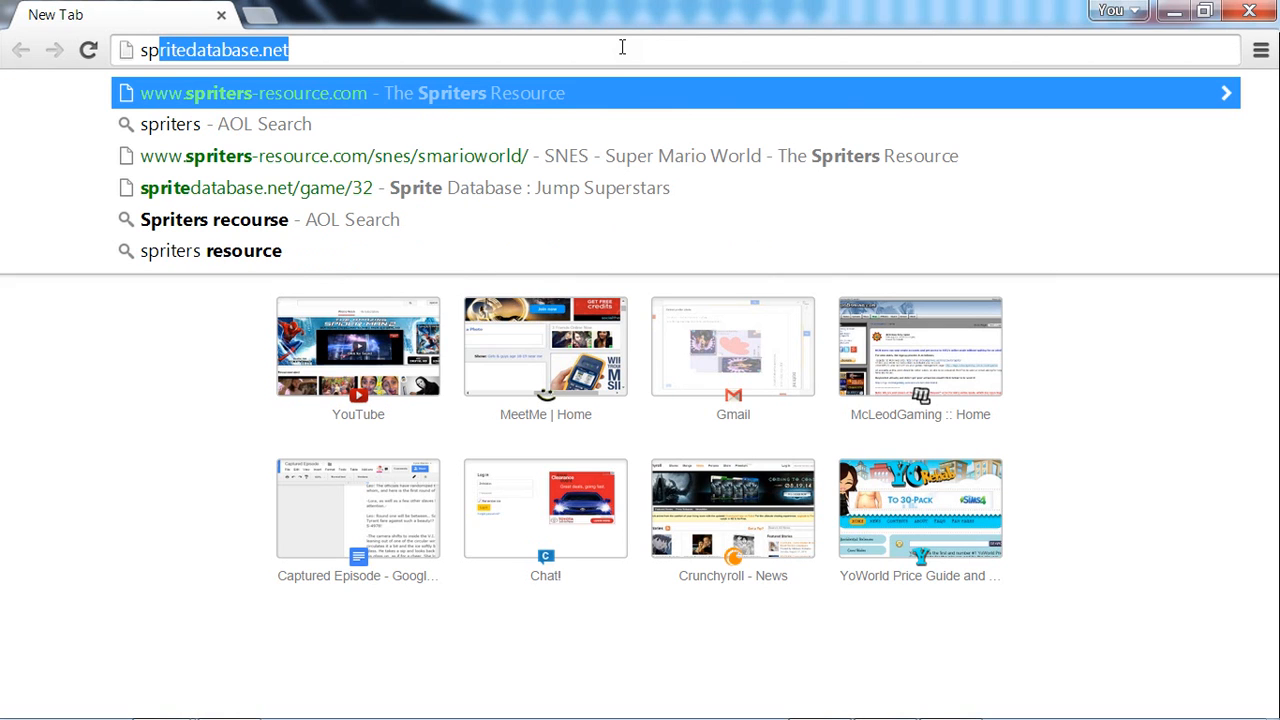
text(riters)
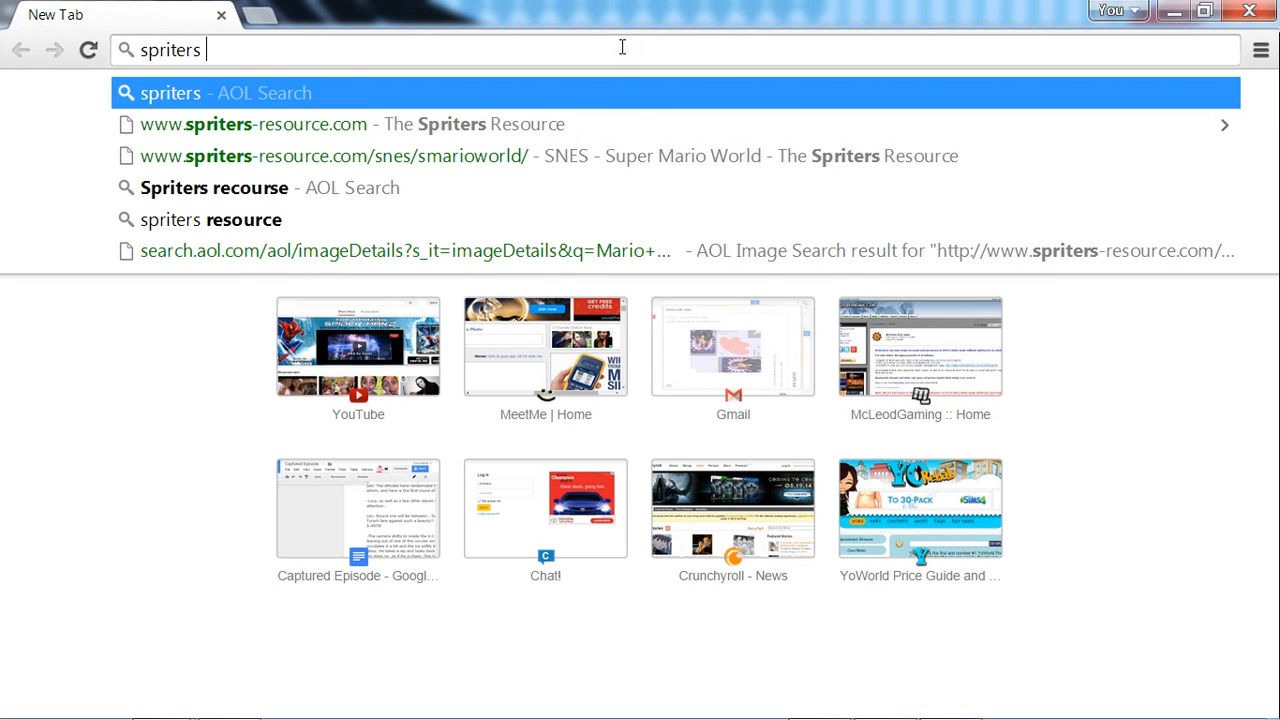
key(BackSpace)
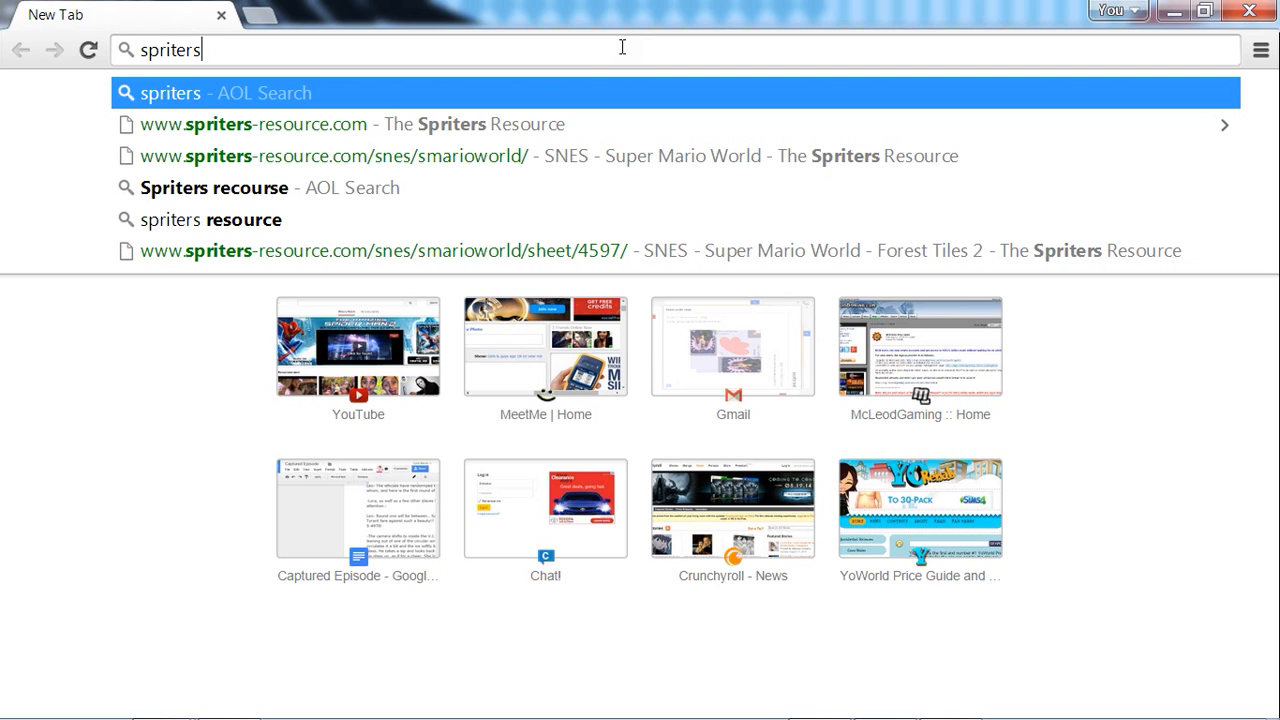
text(da)
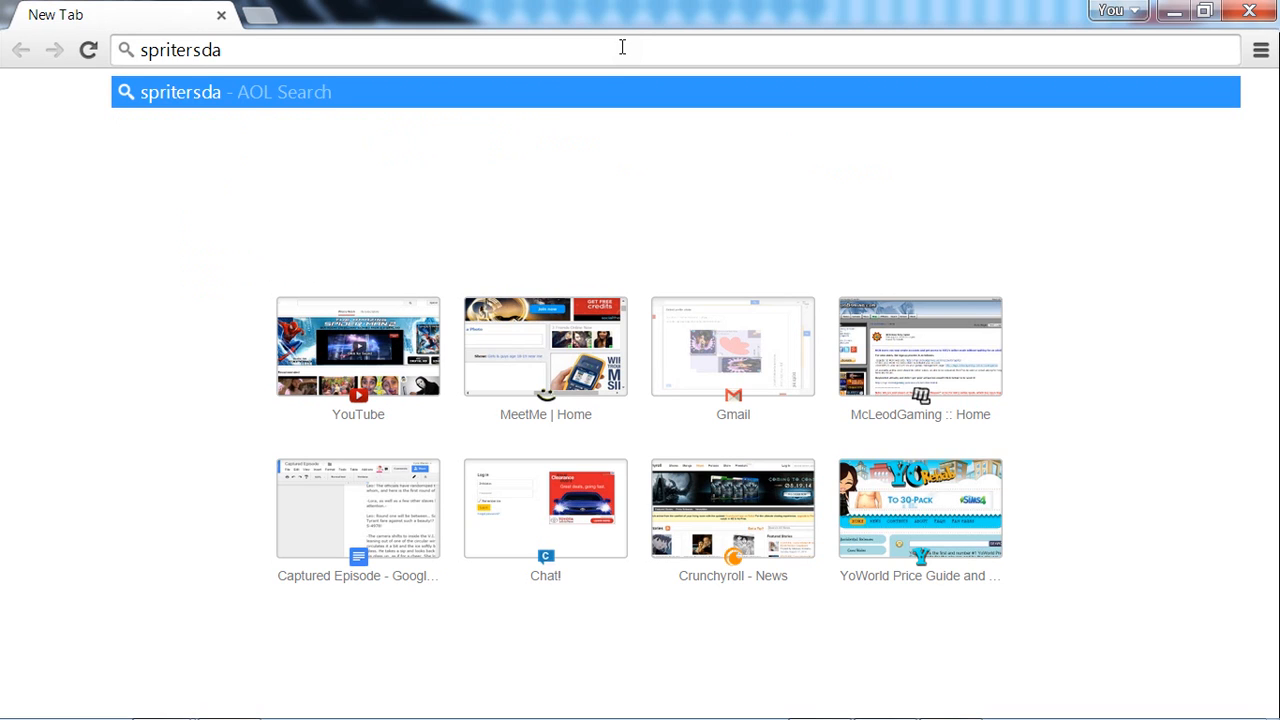
text(tabase)
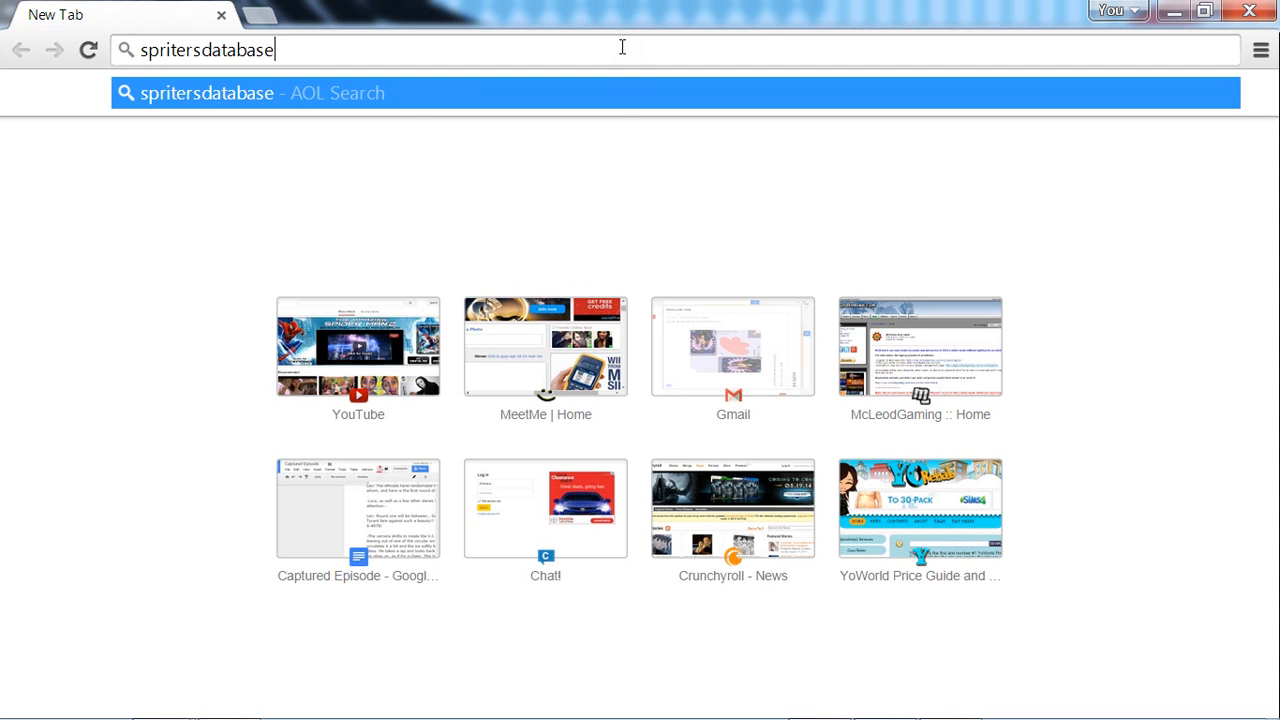
key(Return)
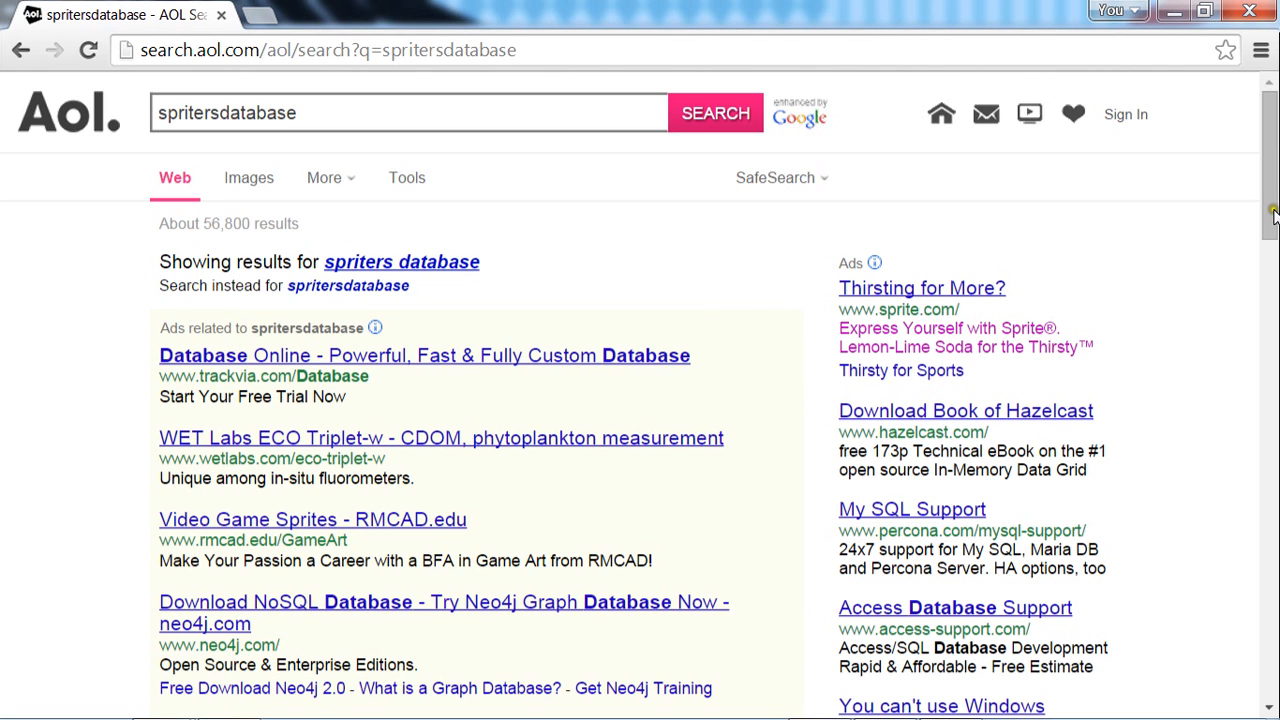
Open the Sprite Database result (spritedatabase.net) in a new browser tab and show that tab
drag(1272, 215, 1263, 323)
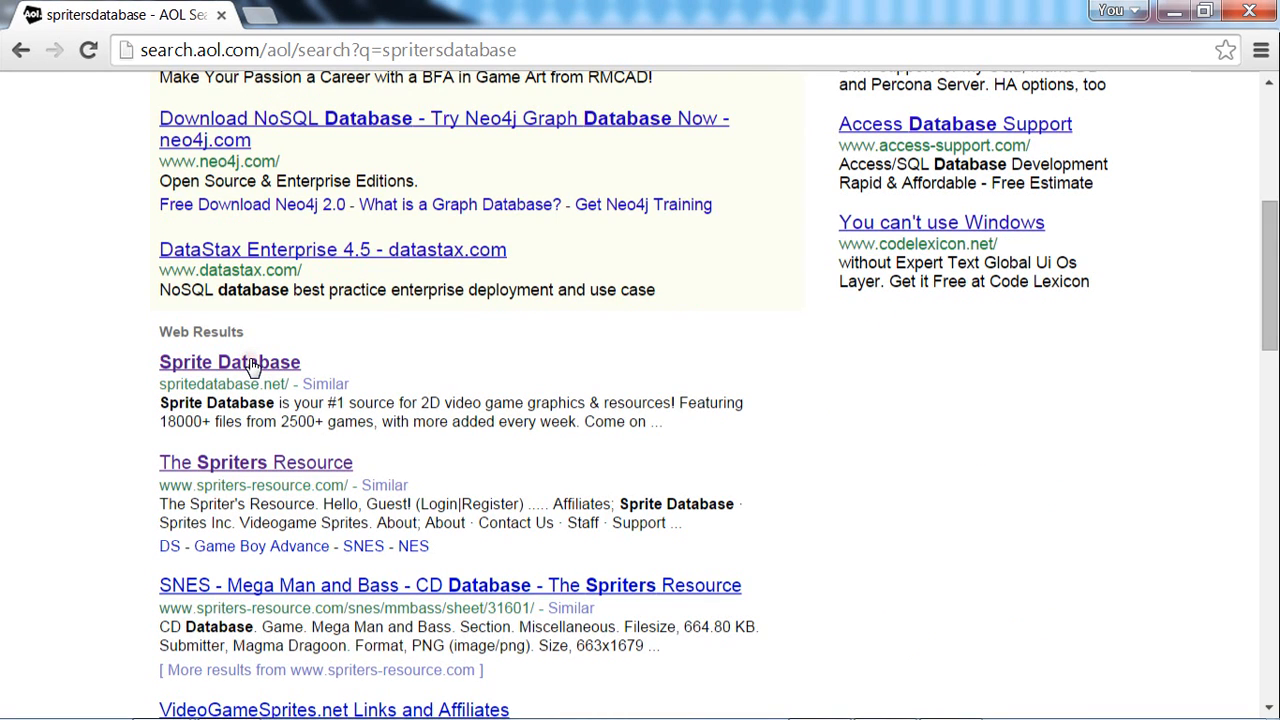
middle_click(253, 365)
click(306, 12)
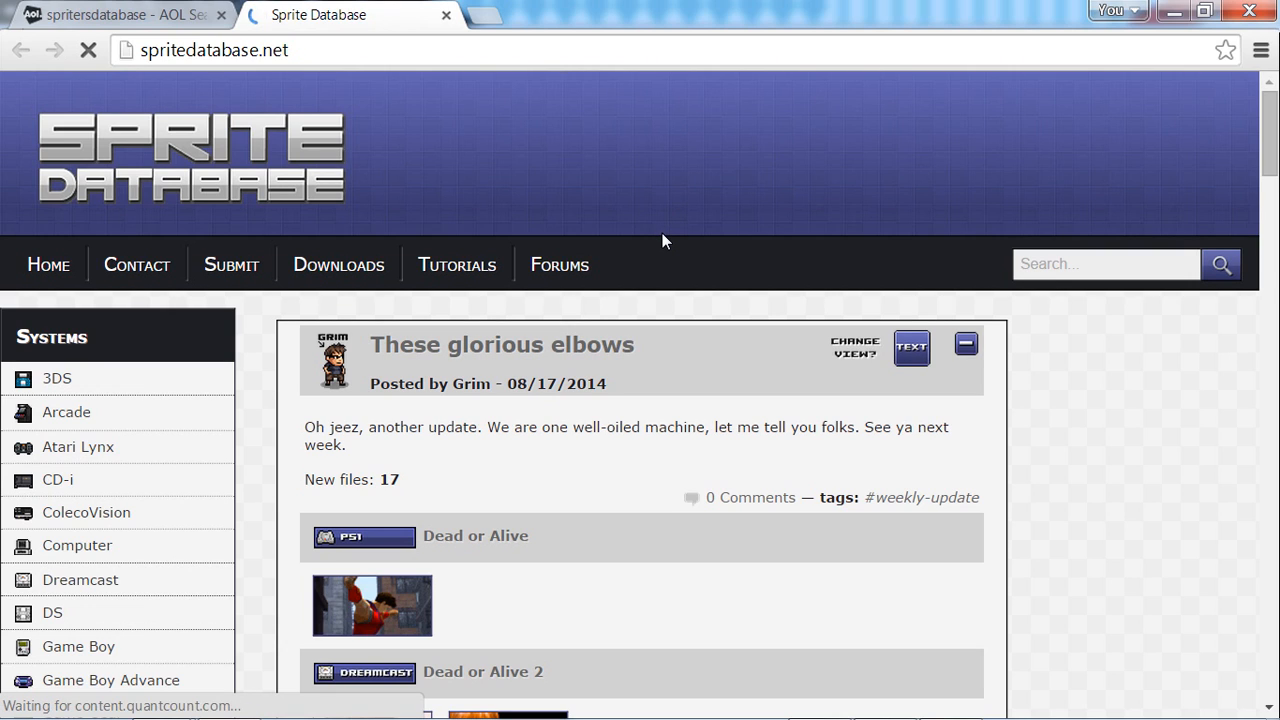
In the AOL search page, enter the example query "character name - game that character is from - sprite sheet" and cut it out again
click(212, 8)
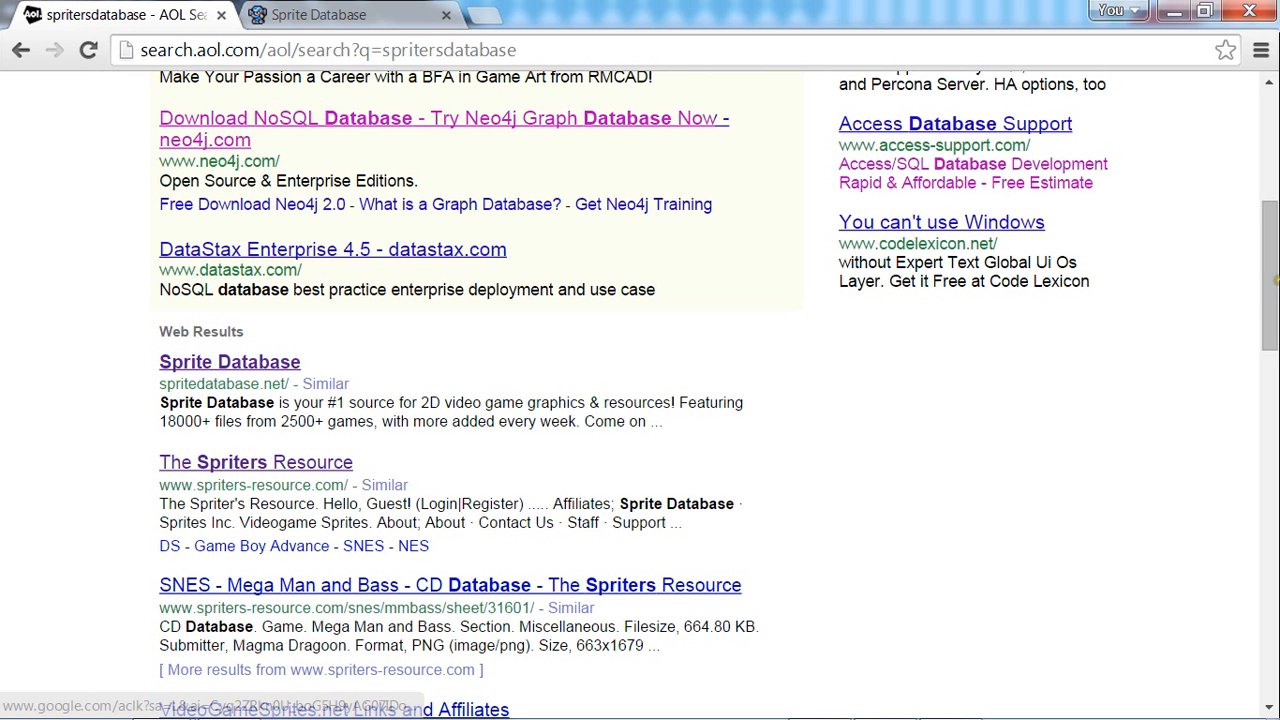
scroll(465, 288, up, 5)
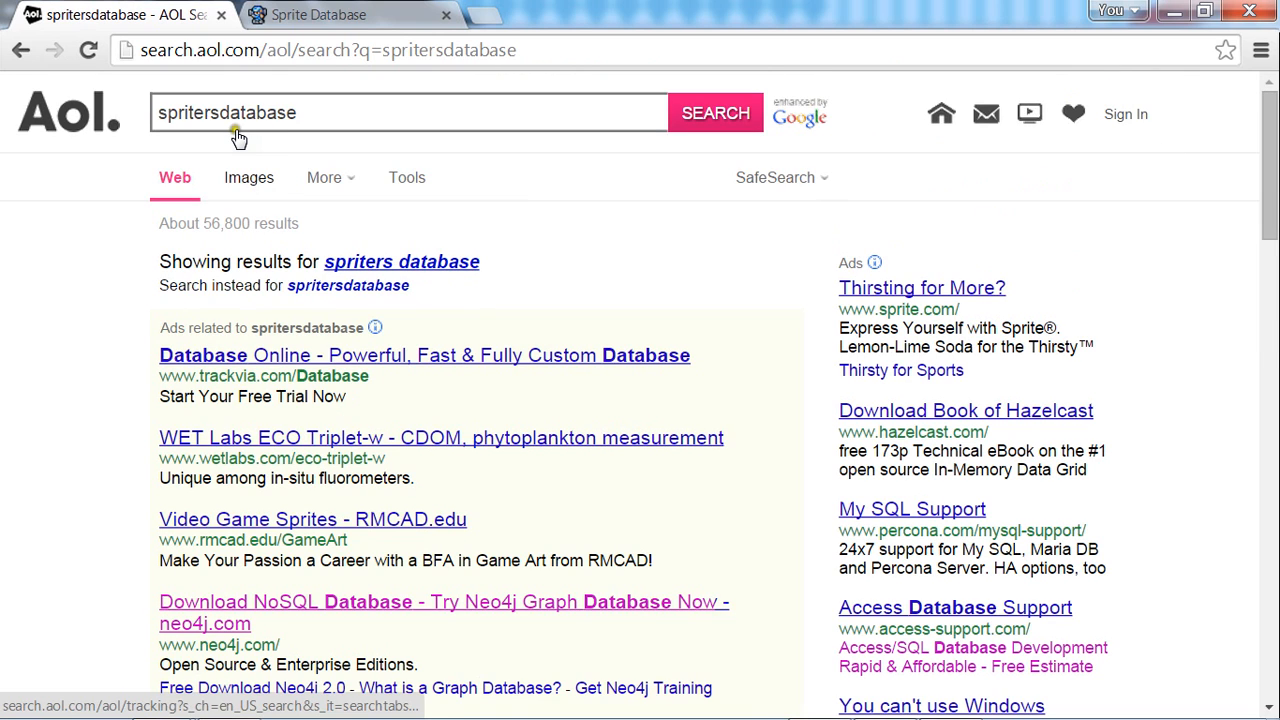
key(ctrl+Tab)
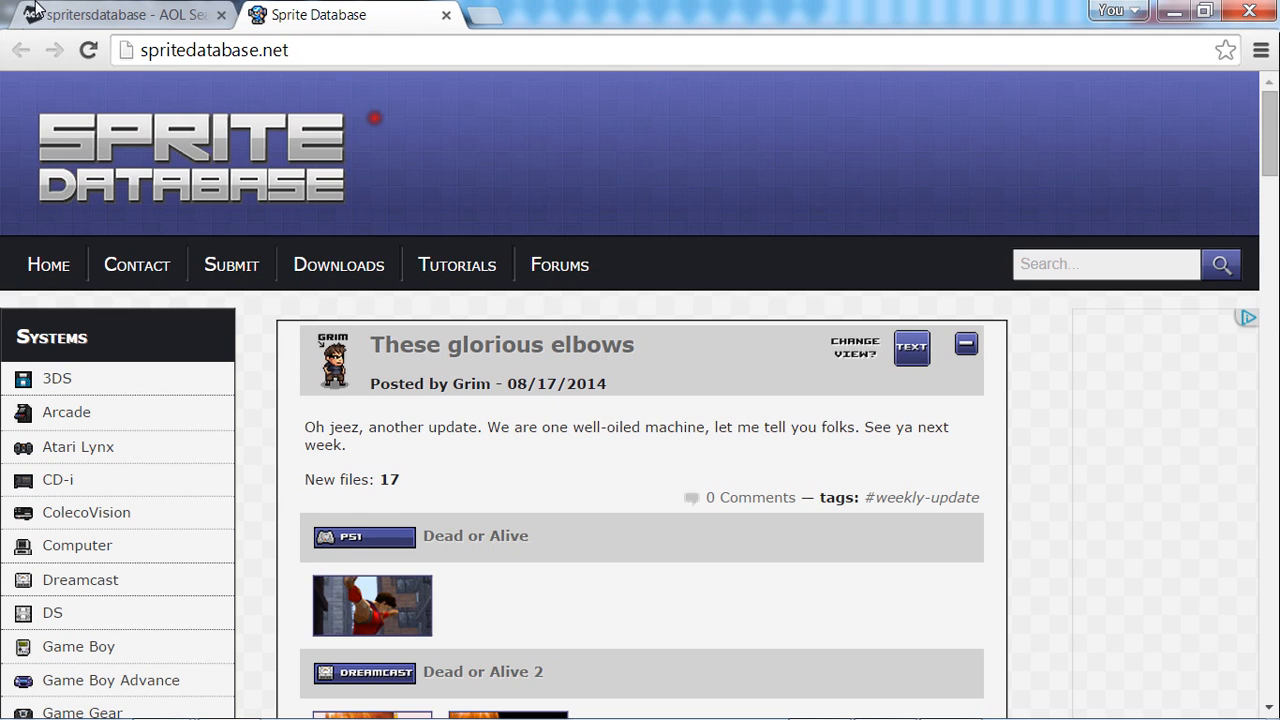
click(135, 12)
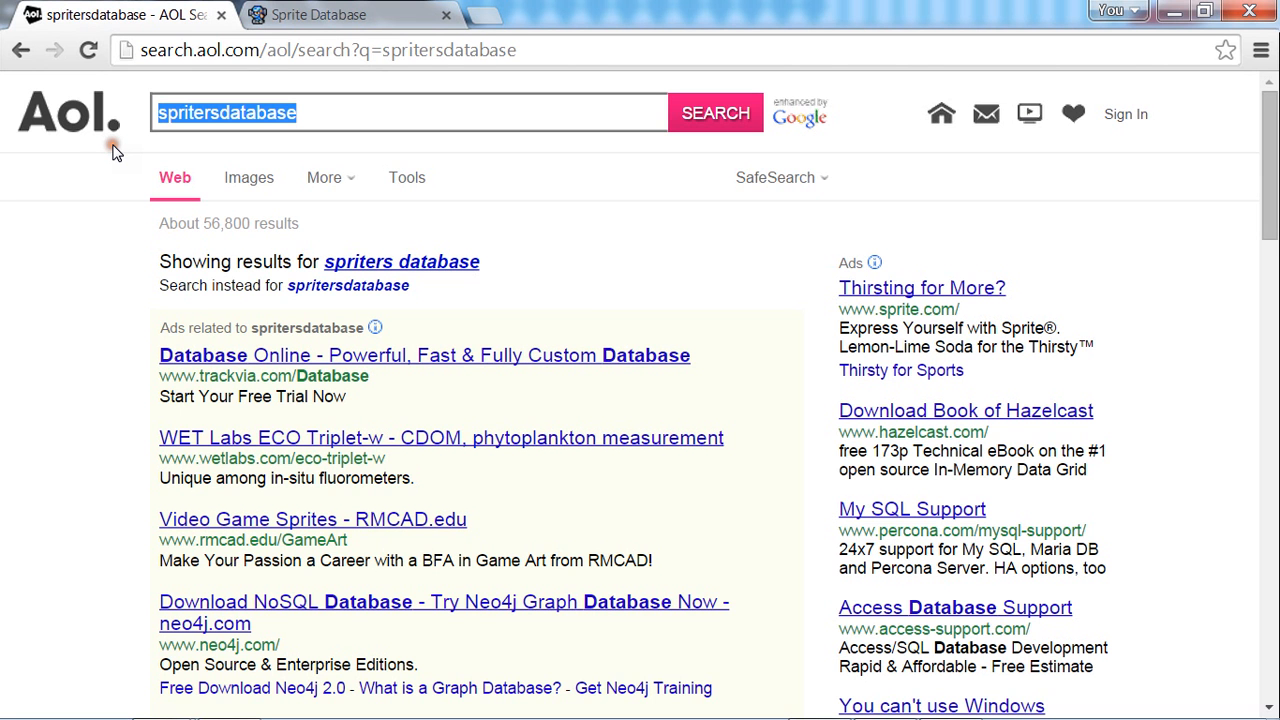
text(cha)
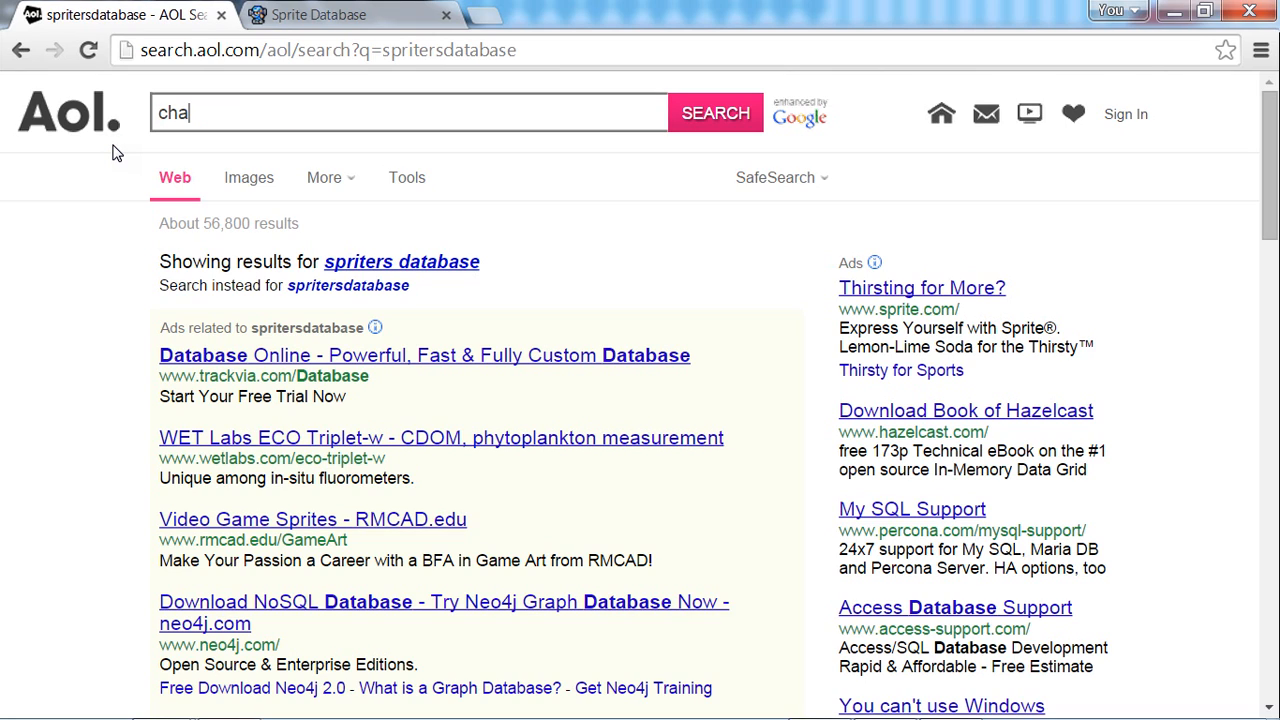
text(racter name)
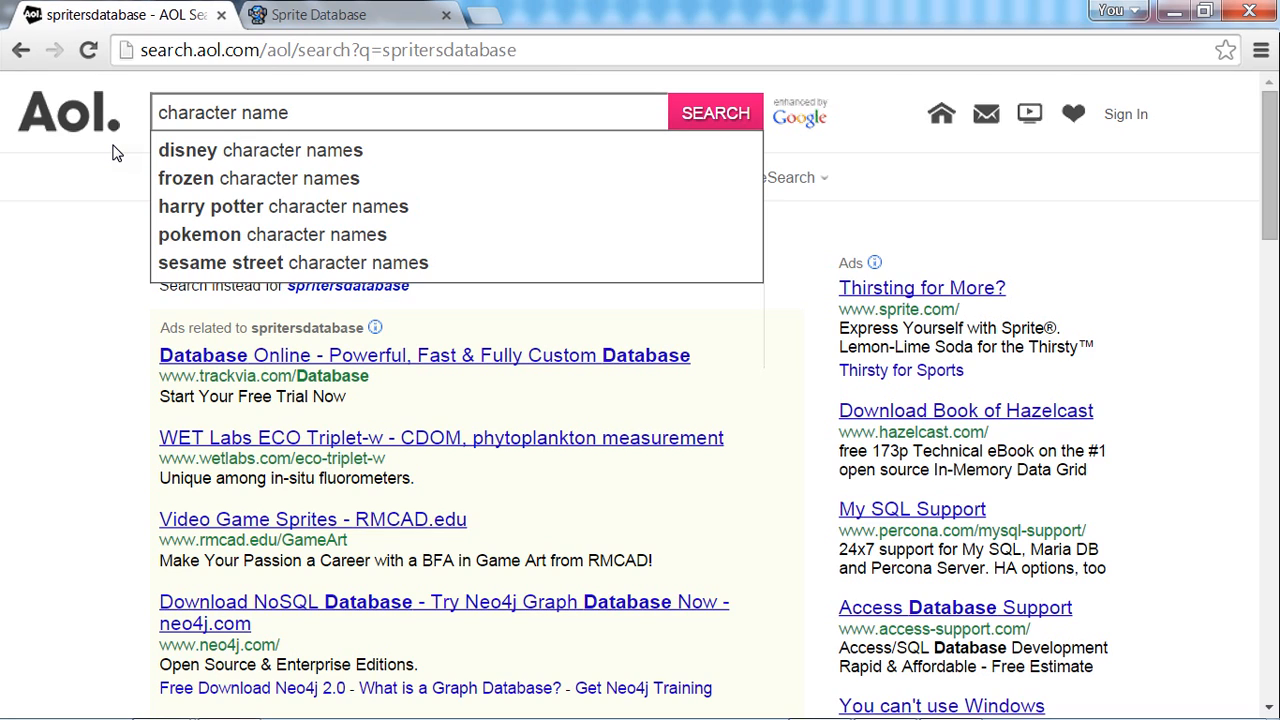
text( - game )
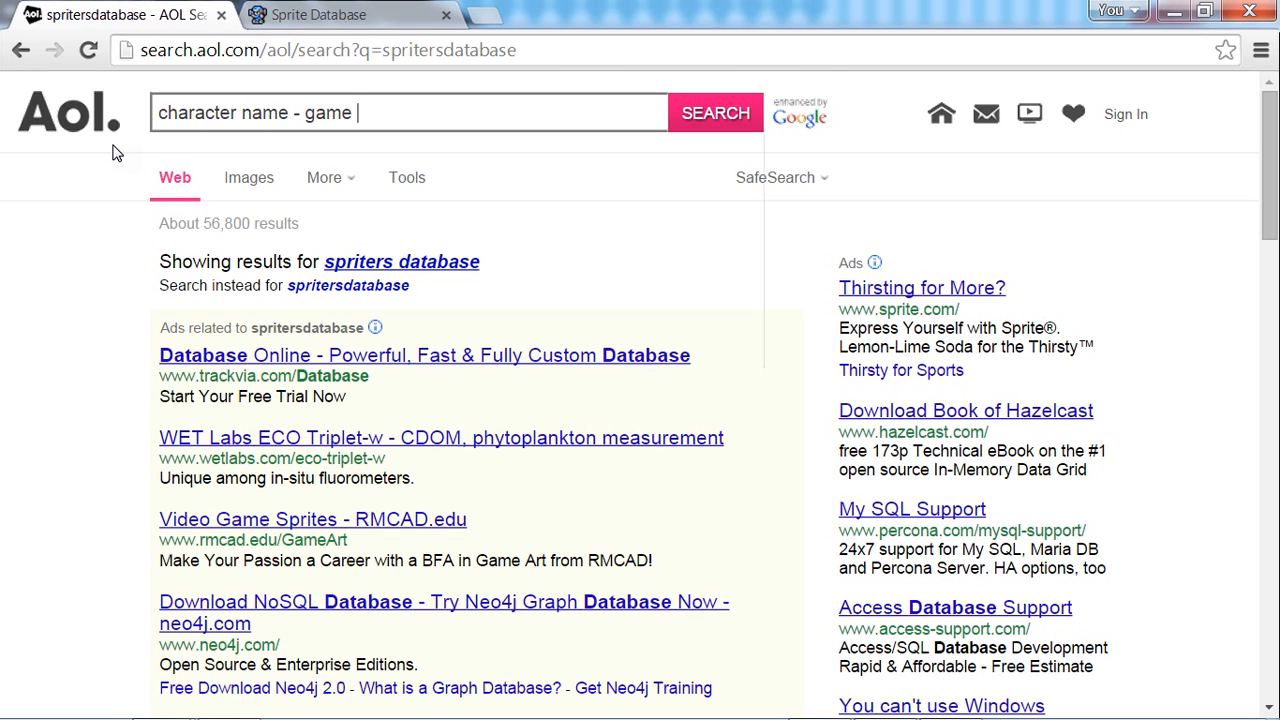
text(that charact)
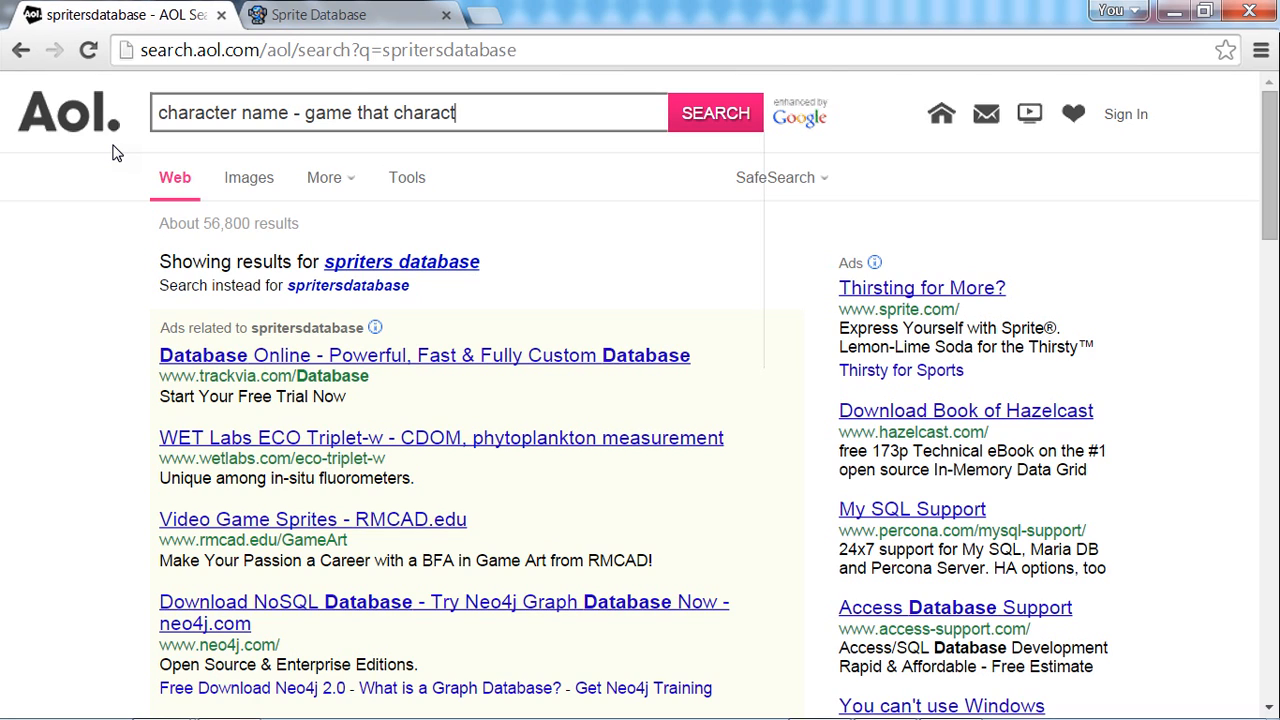
text(er is from - sprt)
key(BackSpace)
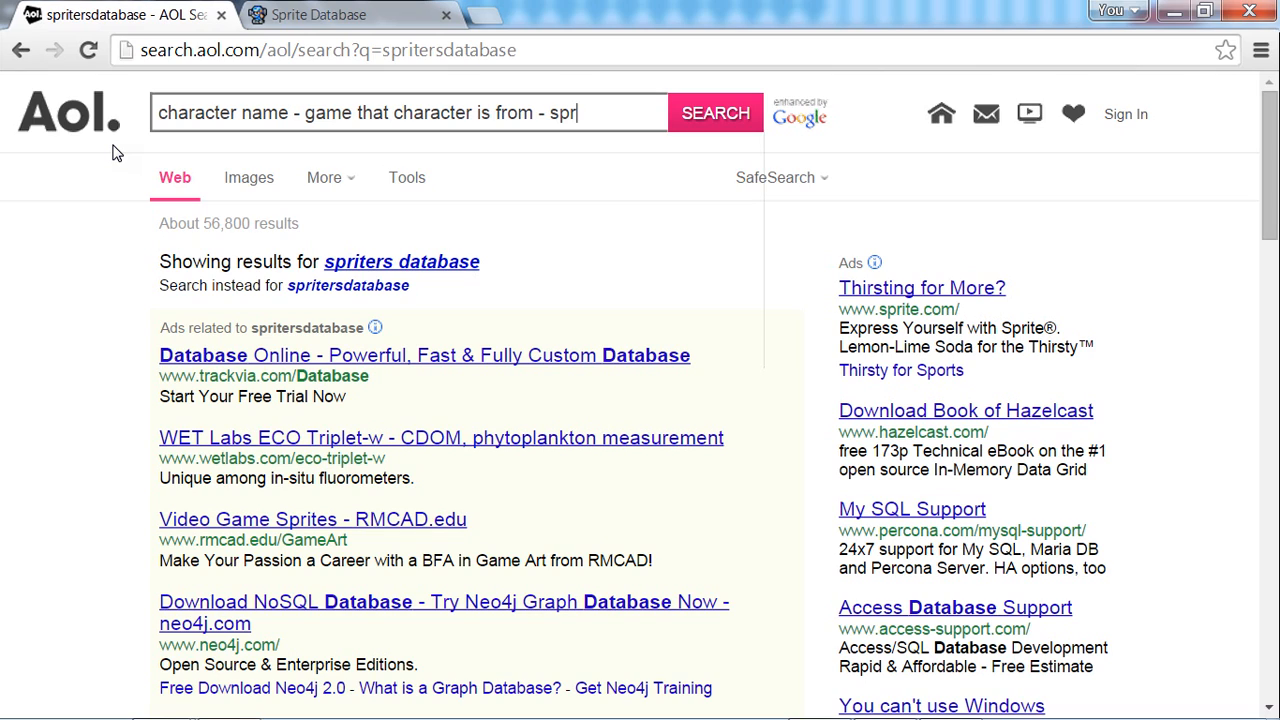
text(ite sheet)
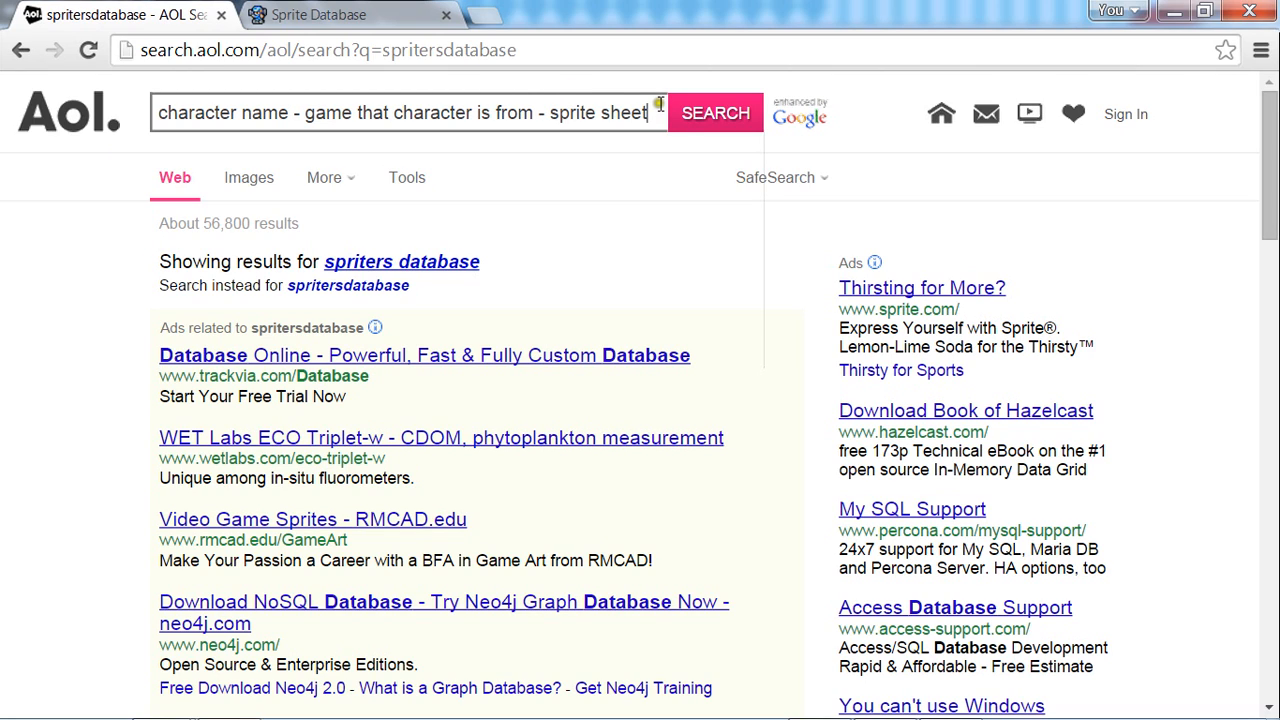
drag(659, 103, 160, 112)
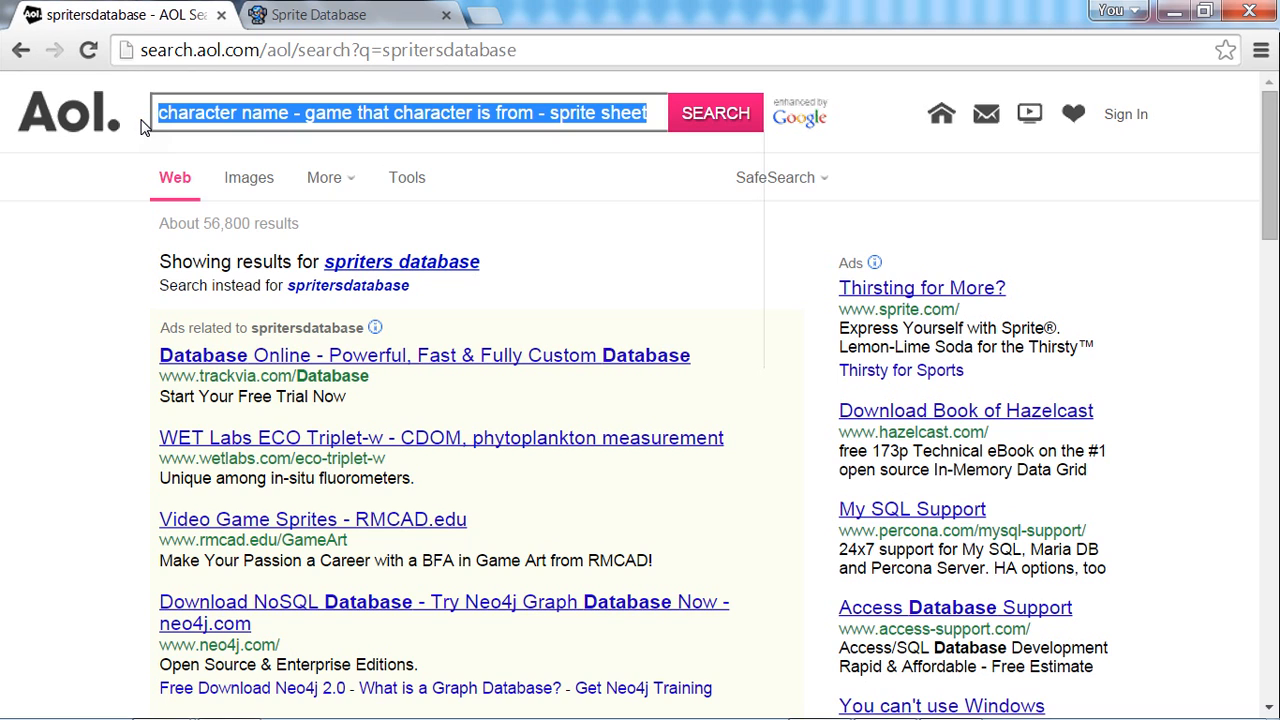
key(ctrl+x)
Search the Sprite Database site for "Megaman" and look through the matching files
click(288, 18)
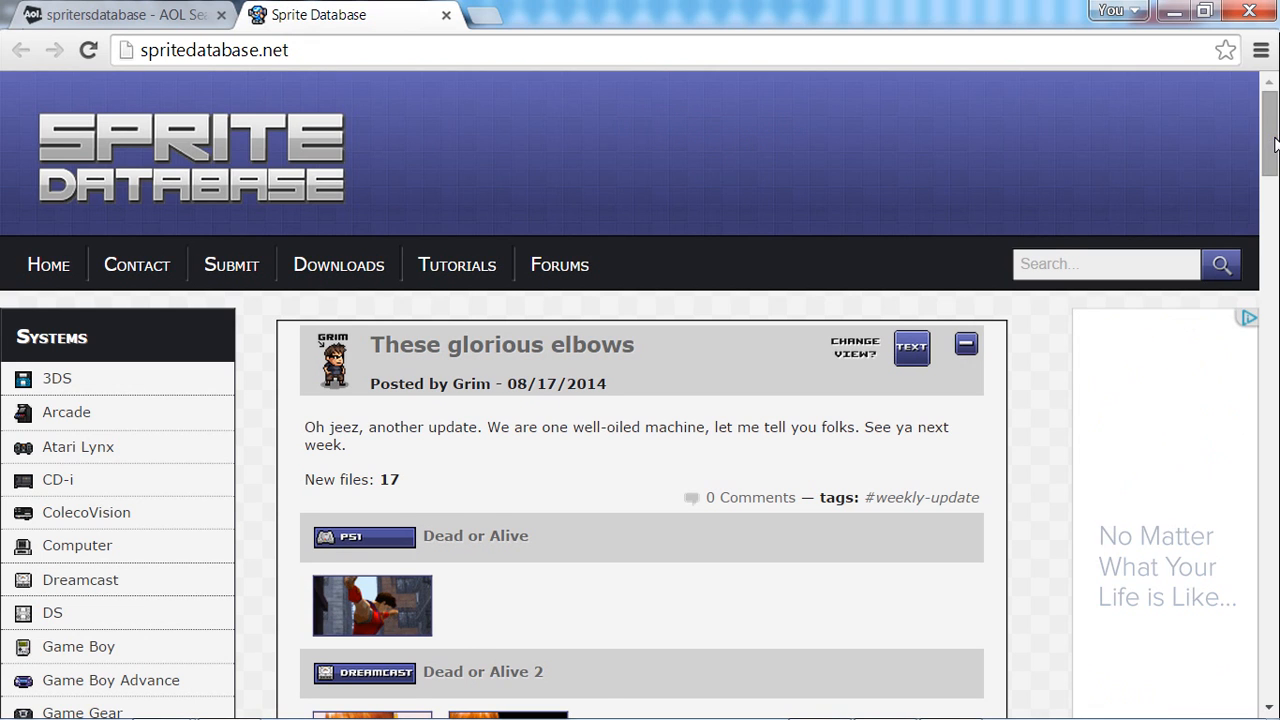
drag(1275, 145, 1272, 170)
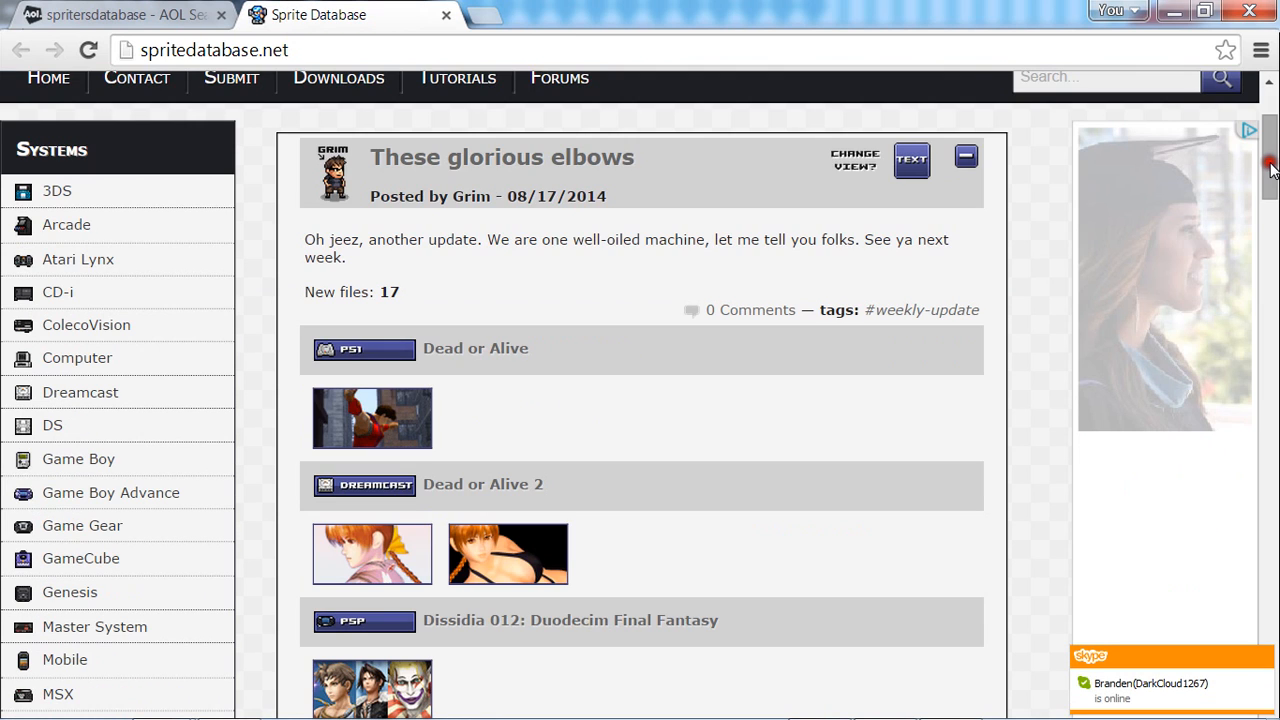
drag(1272, 170, 1272, 160)
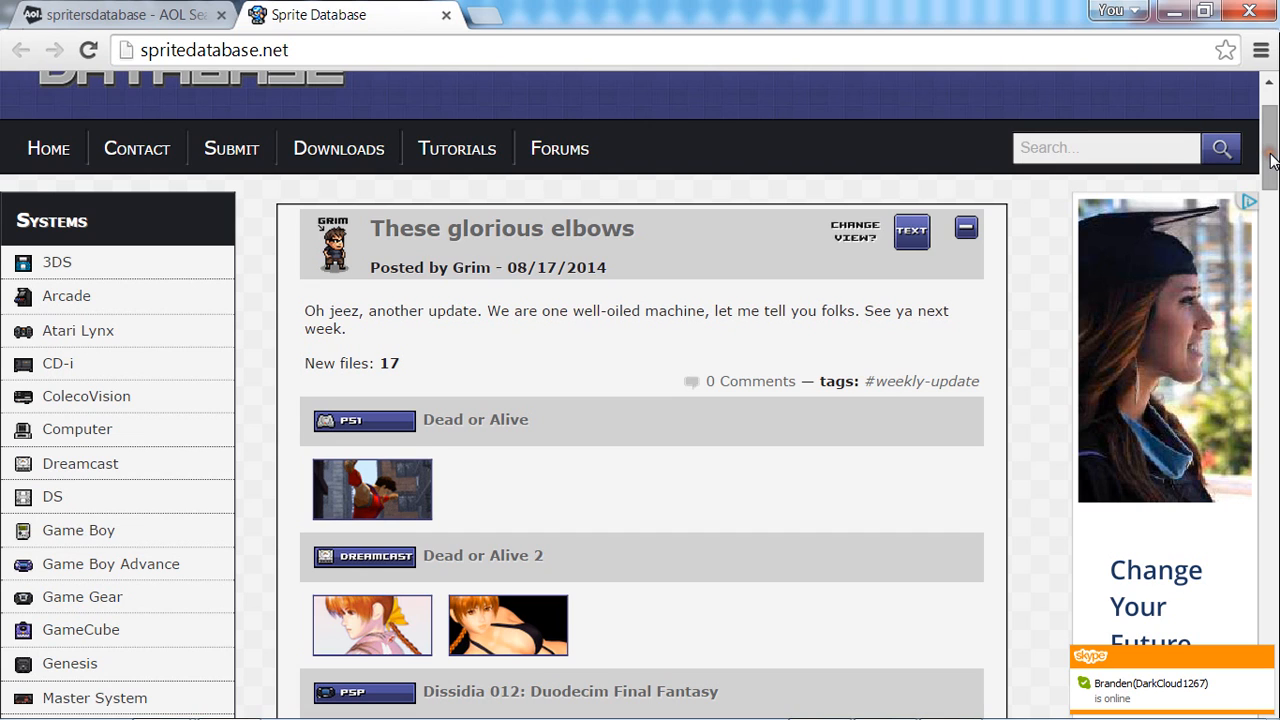
click(1053, 150)
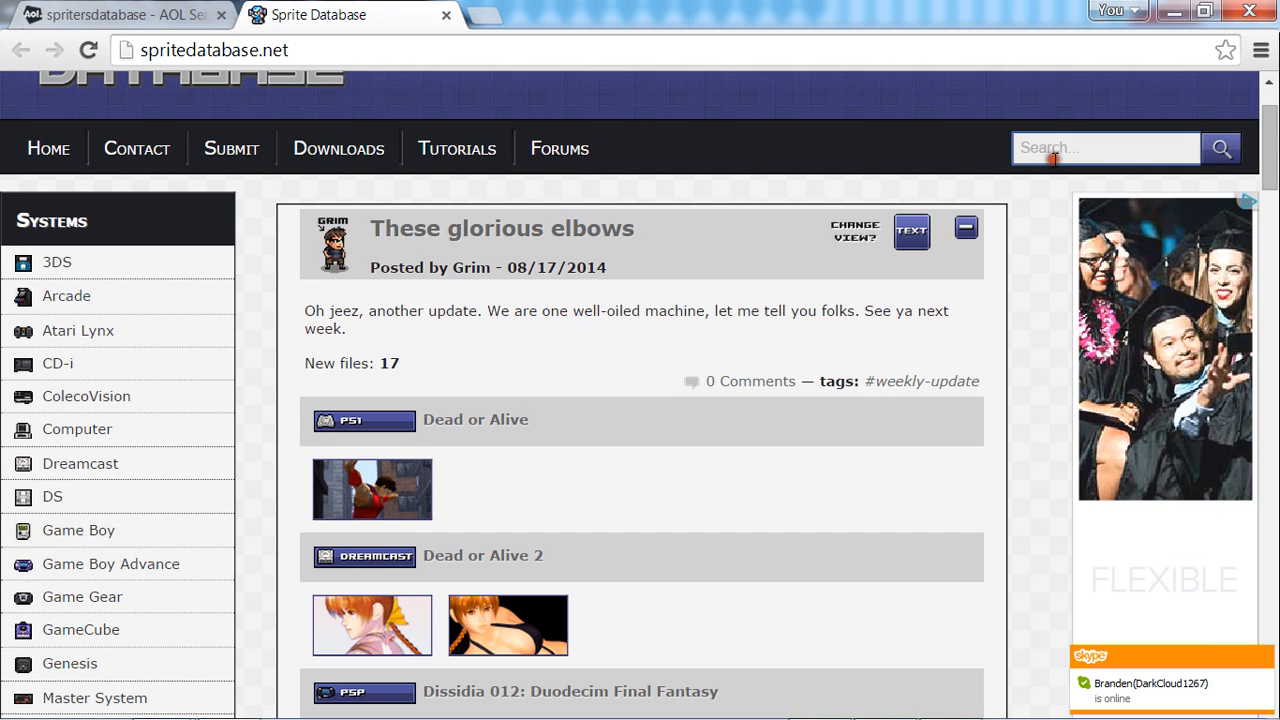
text(Meg)
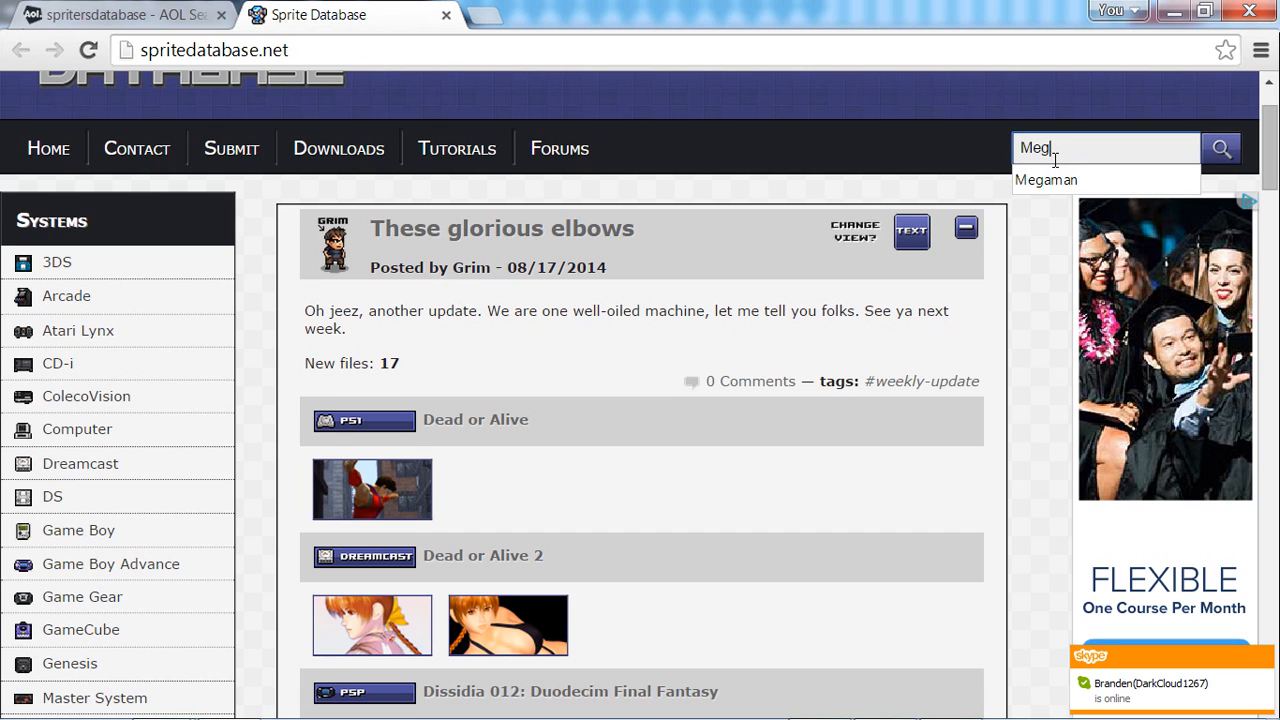
text(aman)
key(Return)
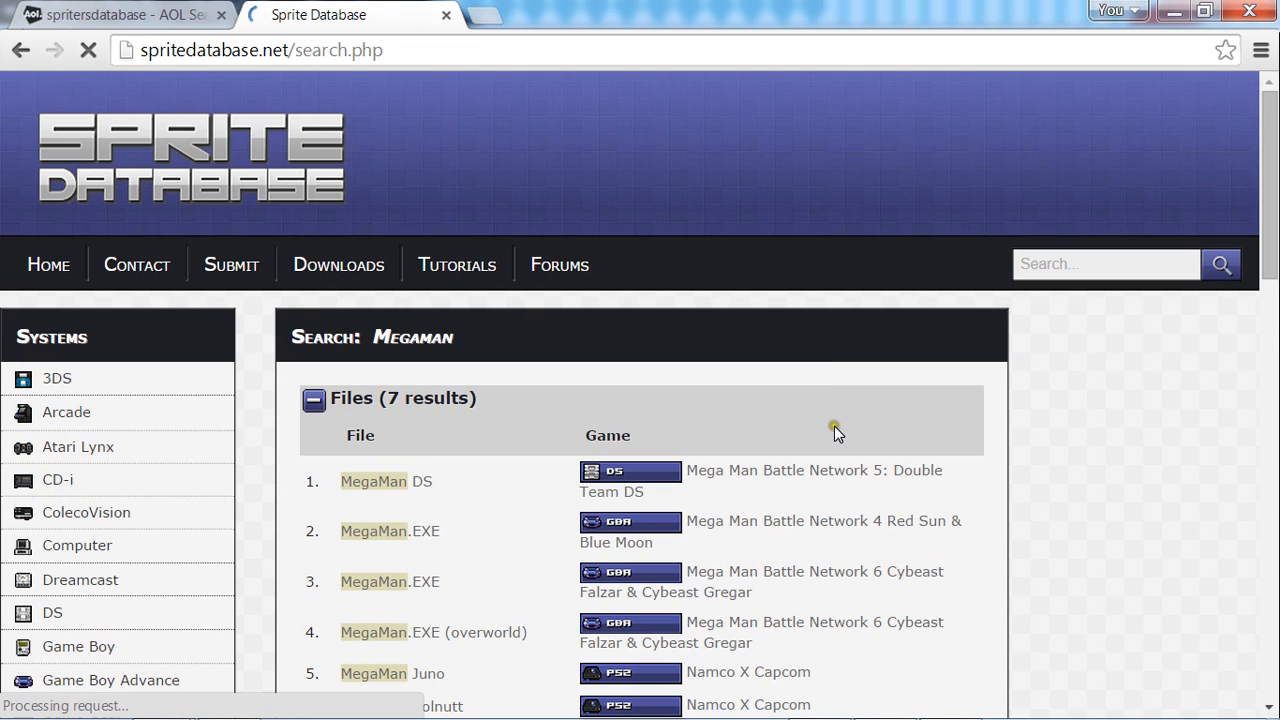
drag(1272, 169, 1276, 241)
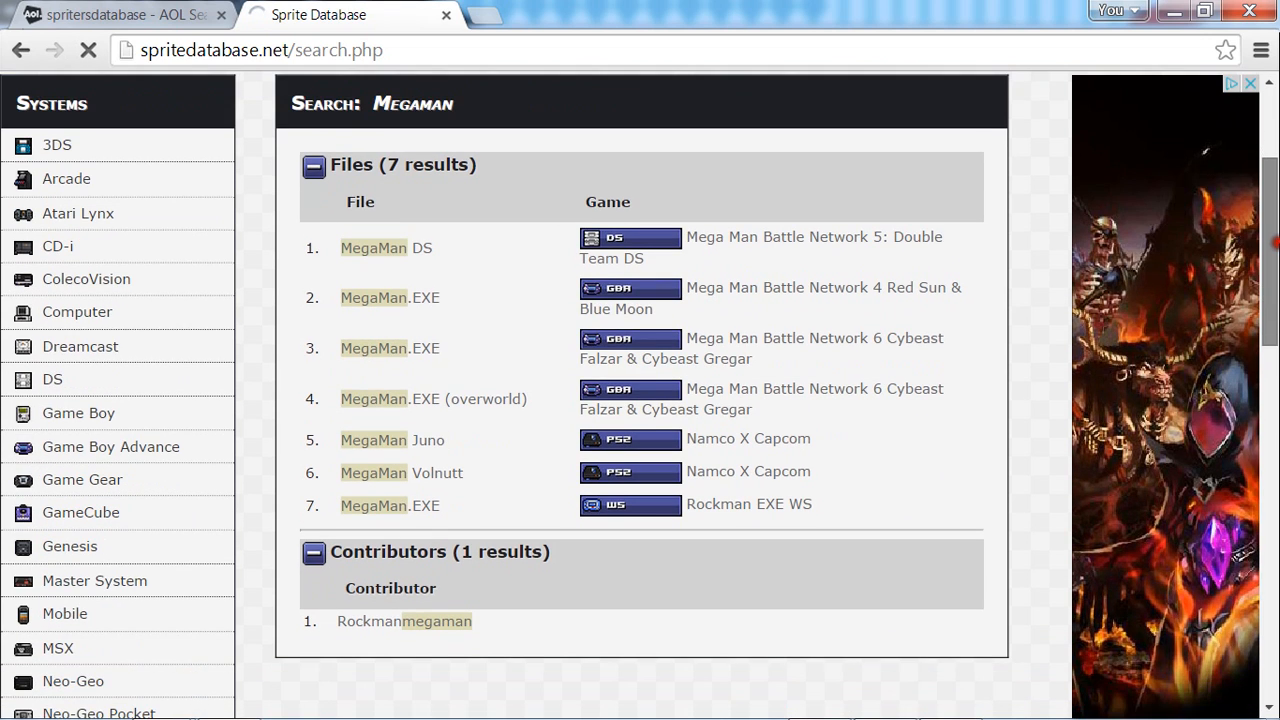
drag(1276, 241, 1276, 253)
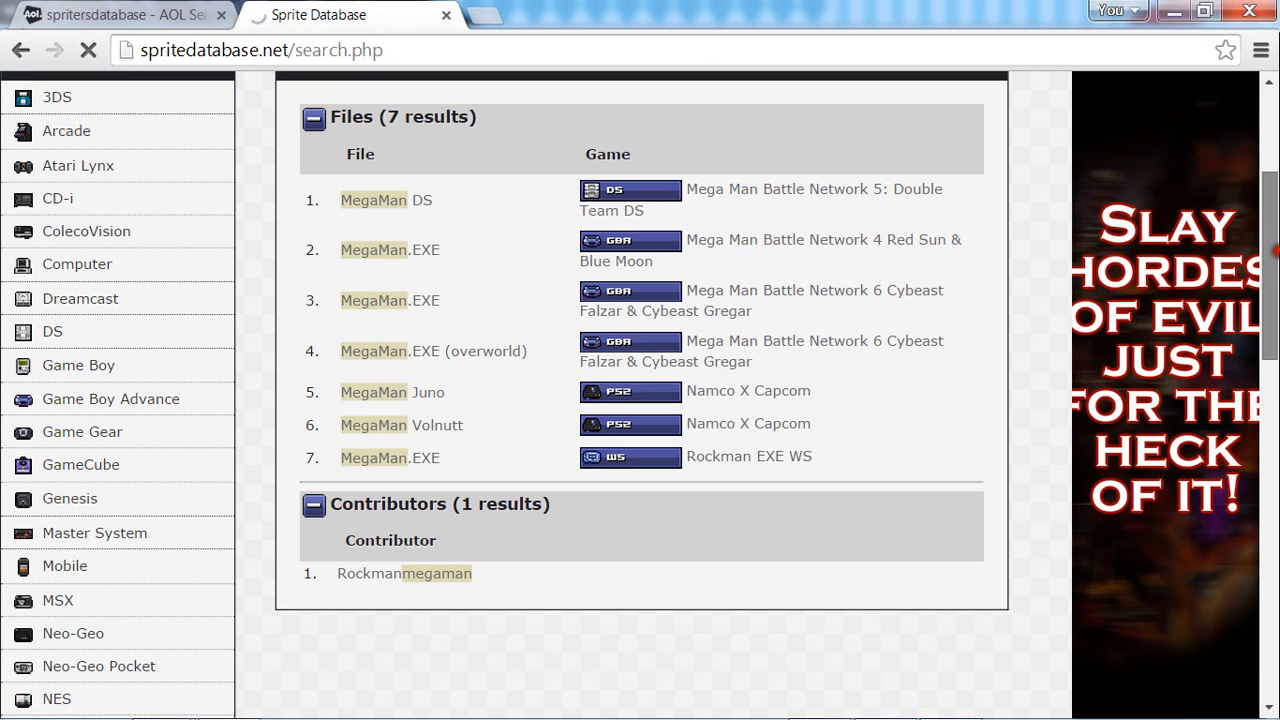
drag(1276, 252, 1276, 237)
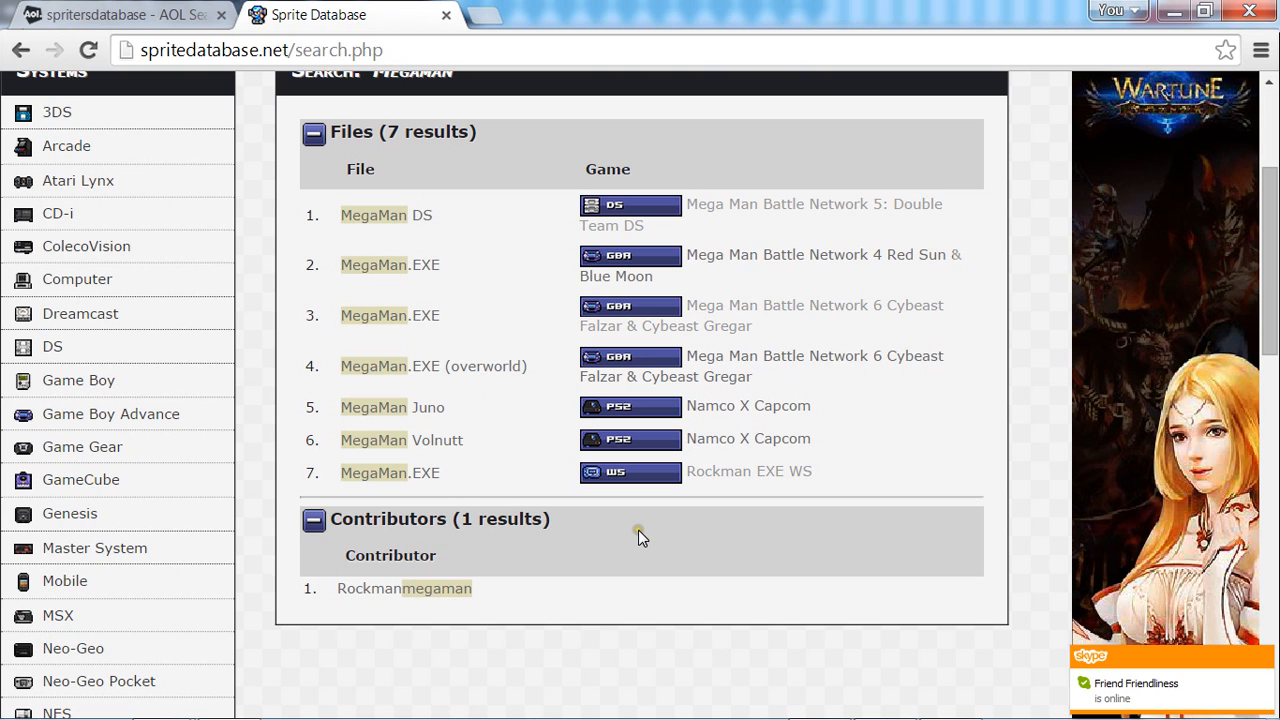
click(287, 62)
key(BackSpace)
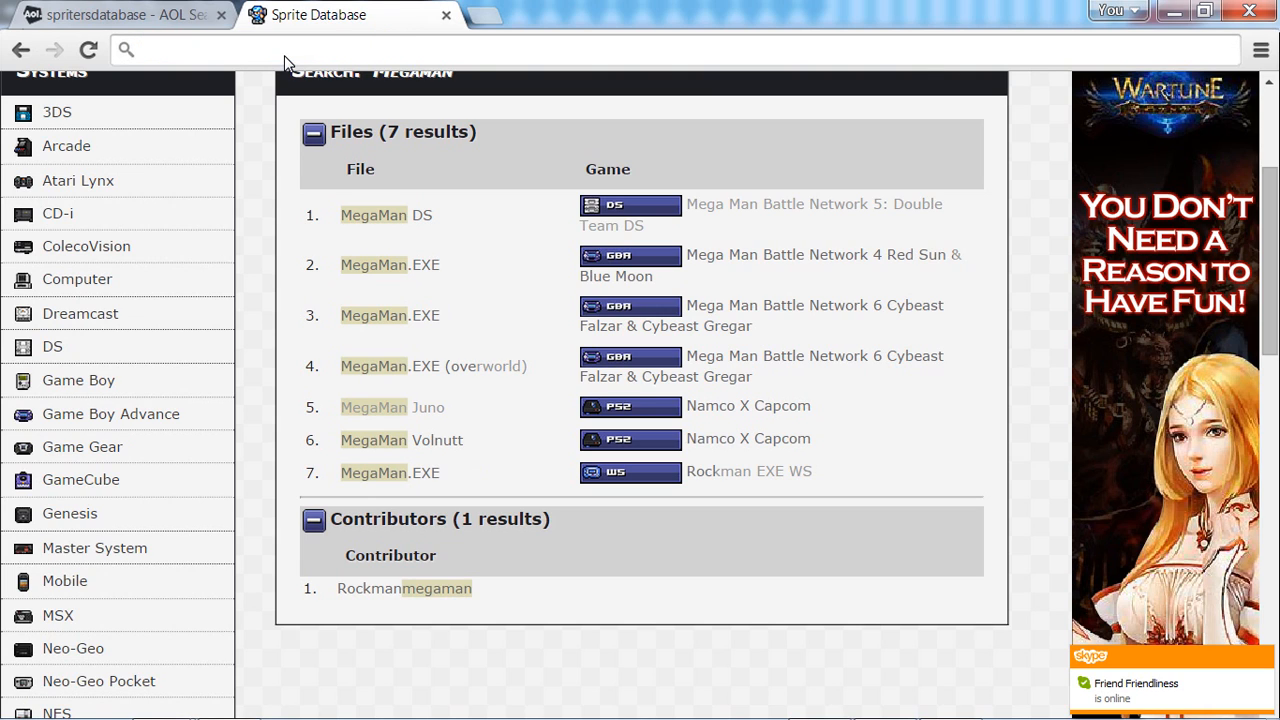
text(s)
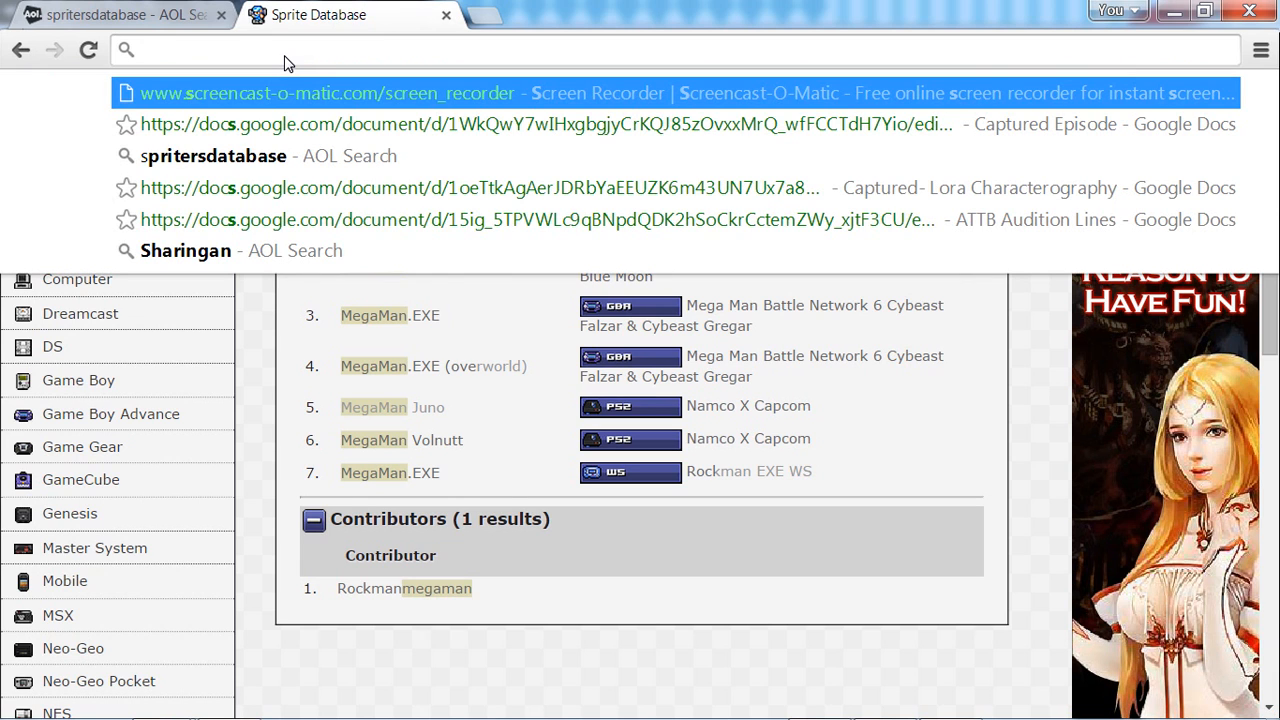
text(prit)
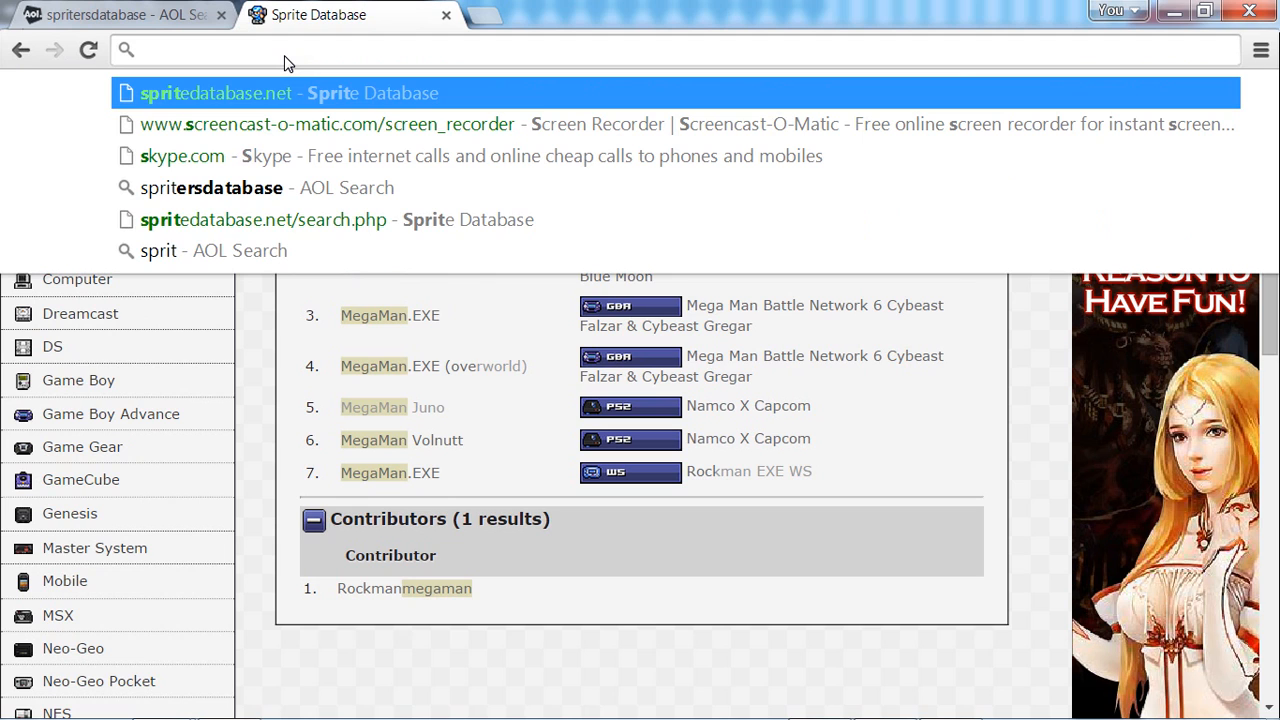
text(ers)
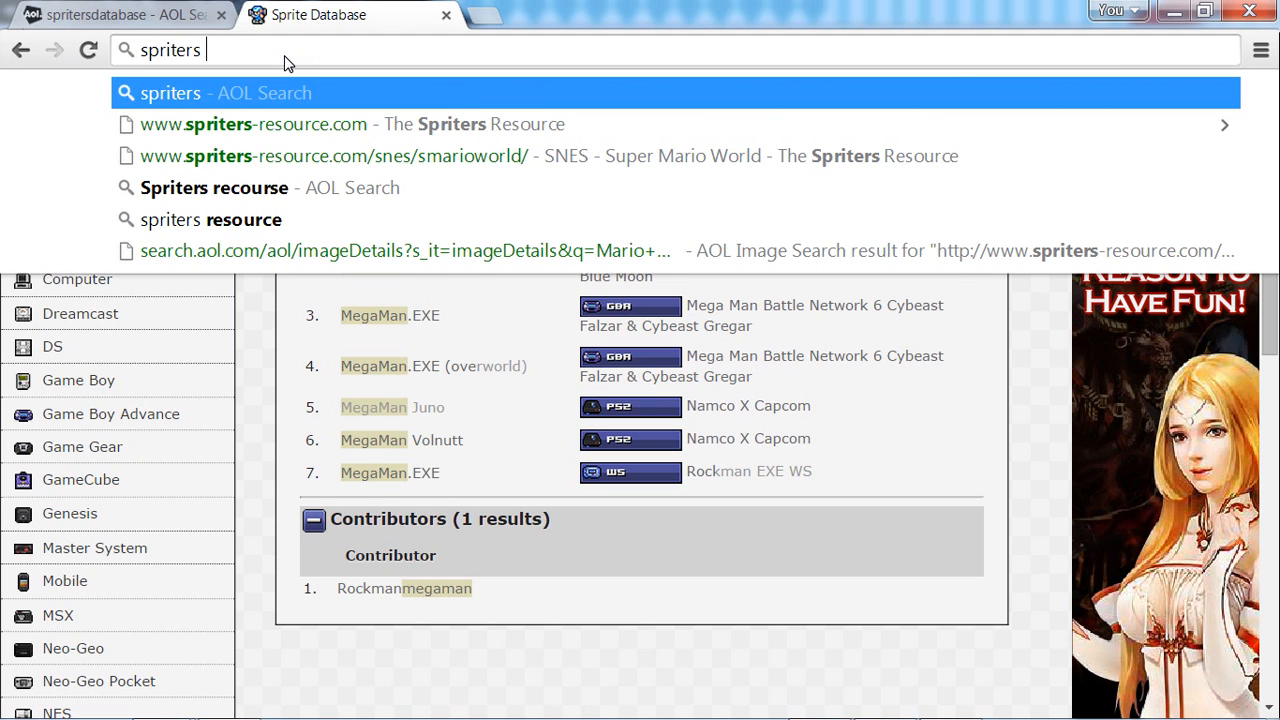
click(320, 124)
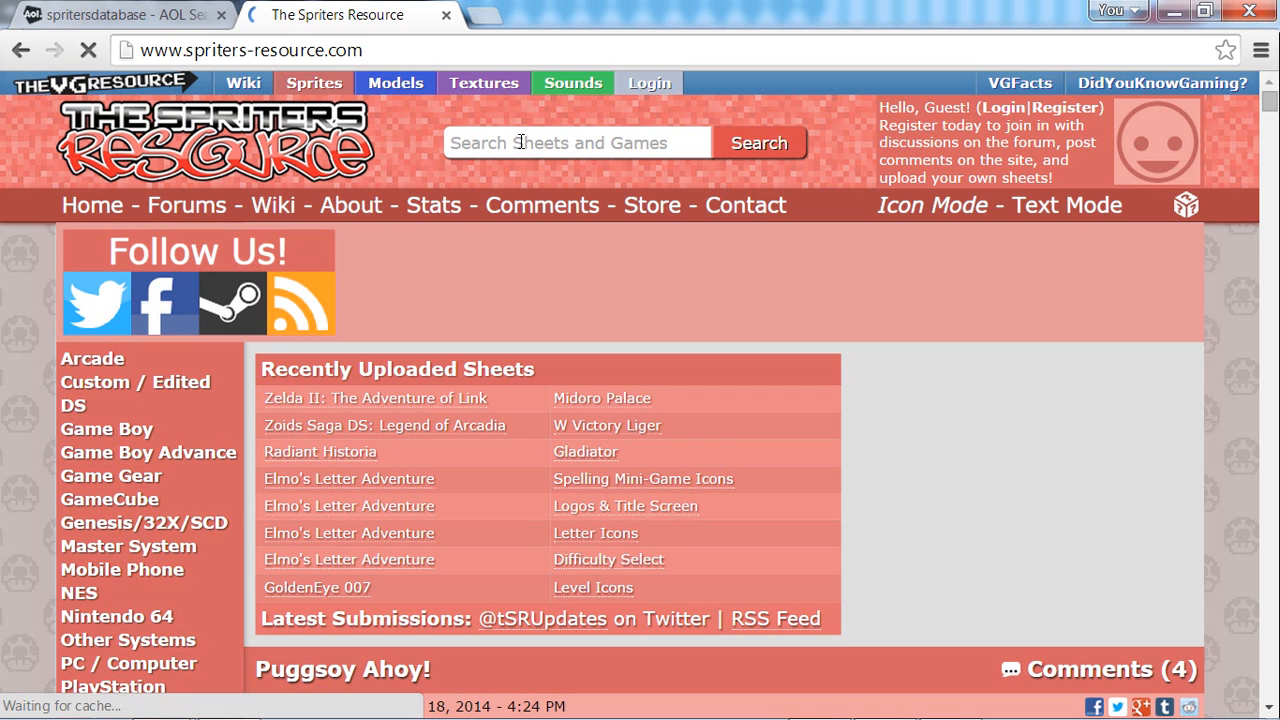
Search The Spriters Resource for "Megamam"
click(521, 142)
text(M)
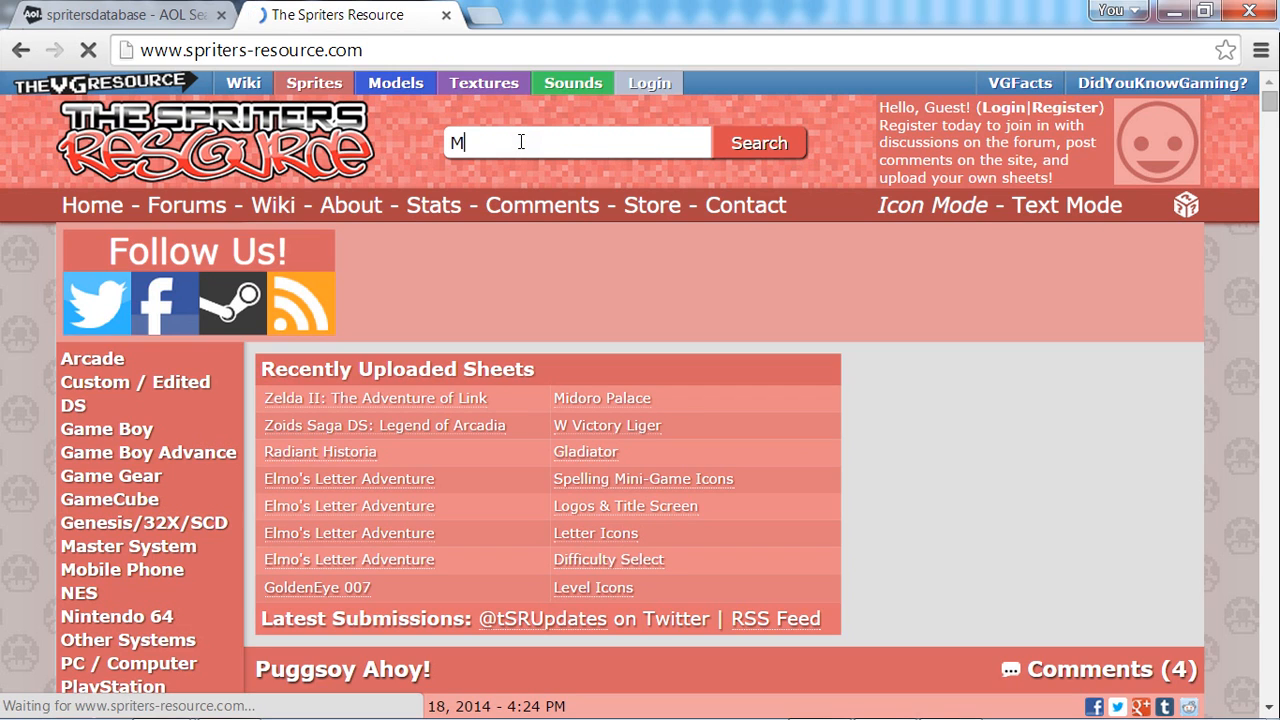
text(egamna)
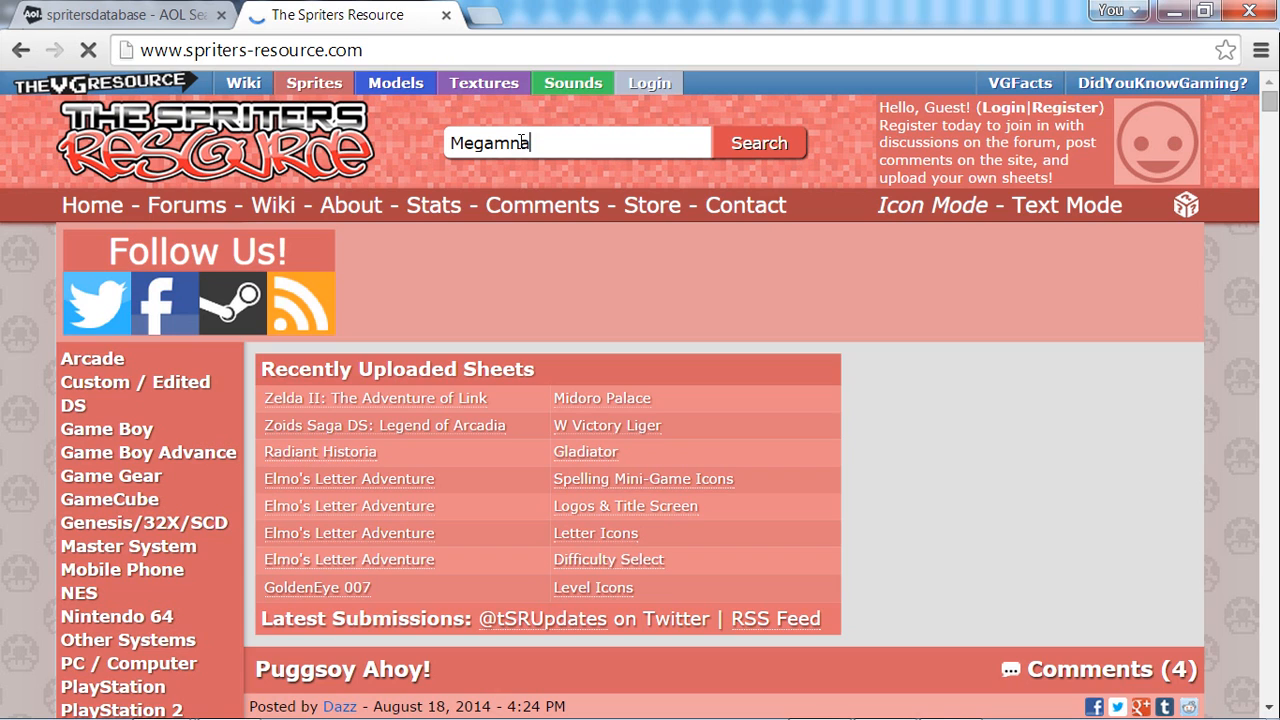
key(BackSpace)
key(BackSpace)
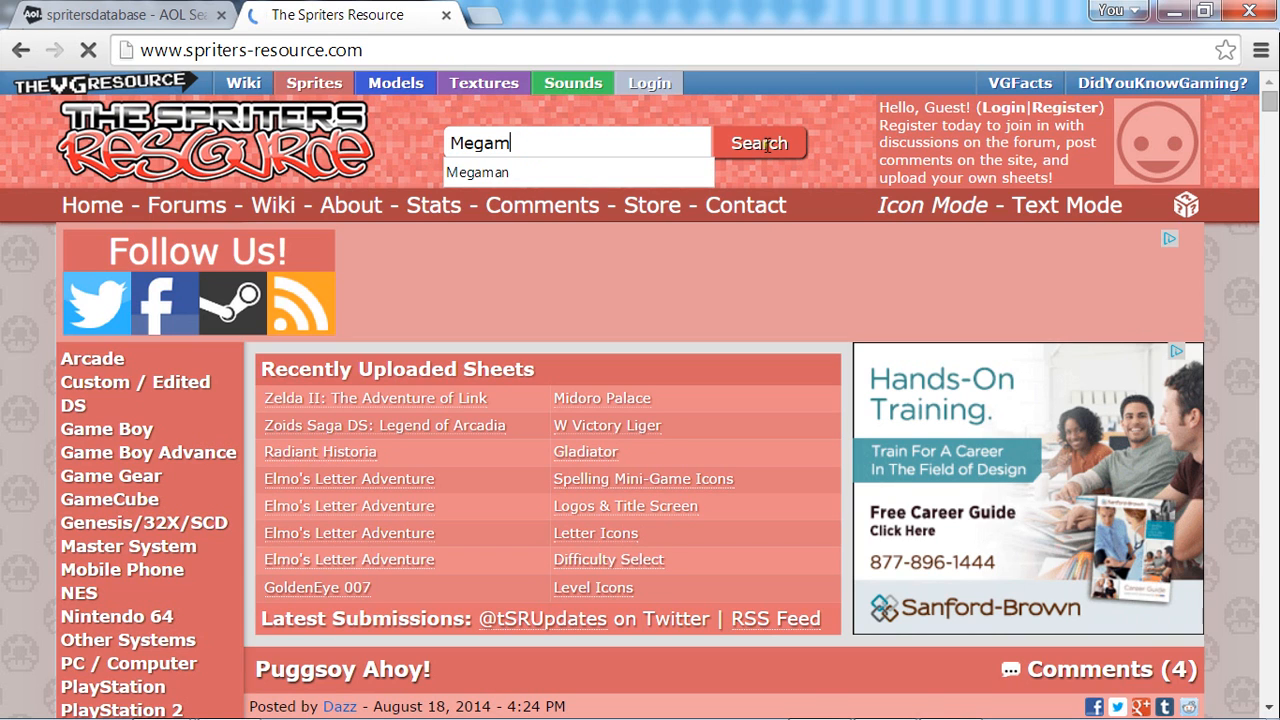
mouse_move(795, 716)
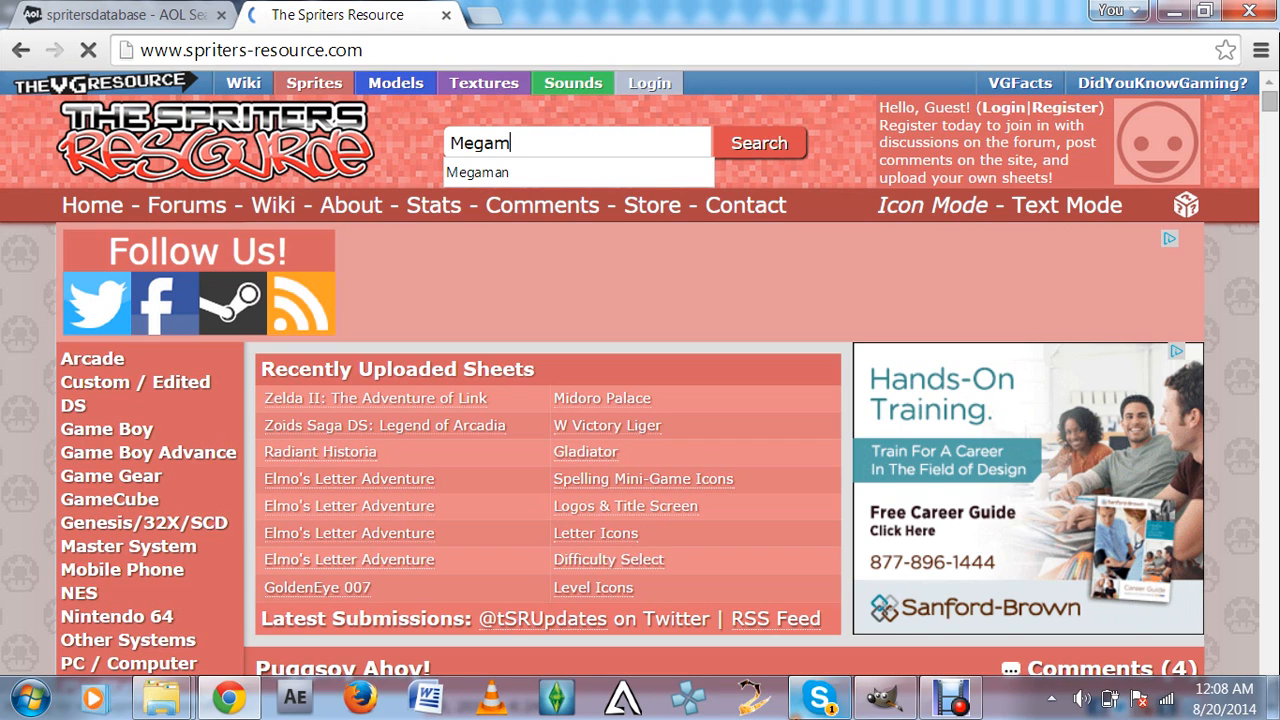
click(758, 147)
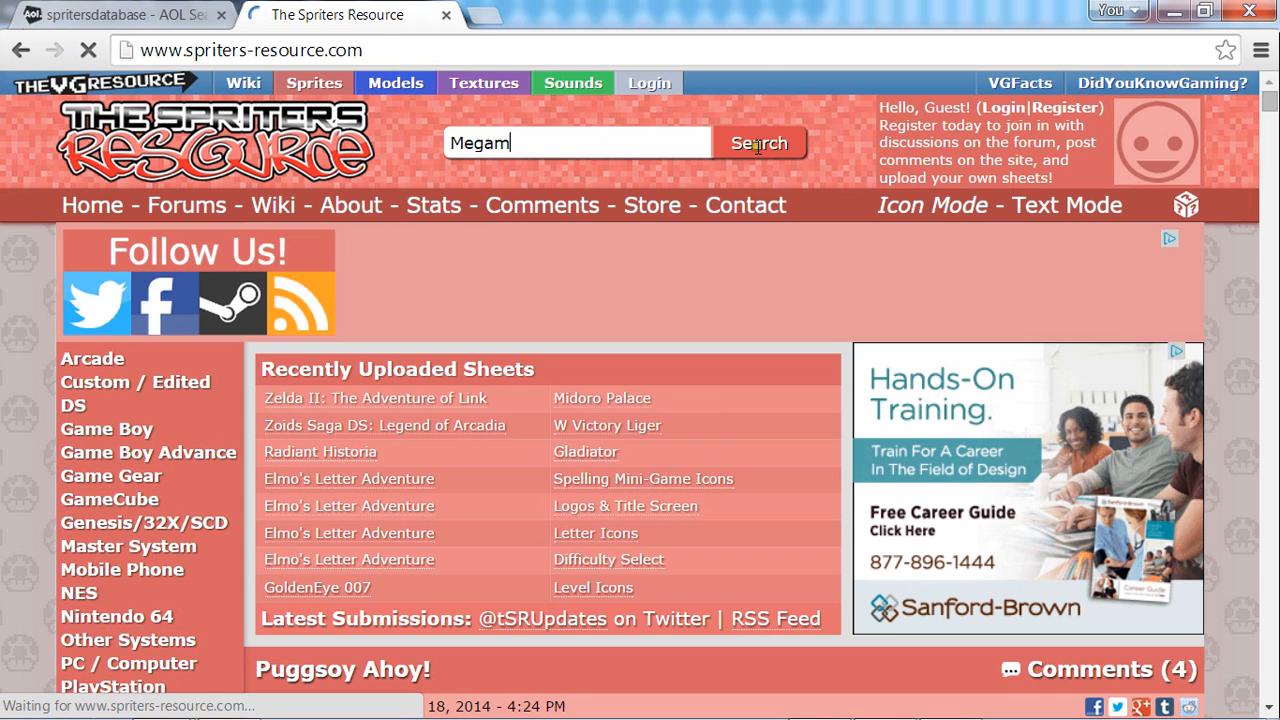
text(am)
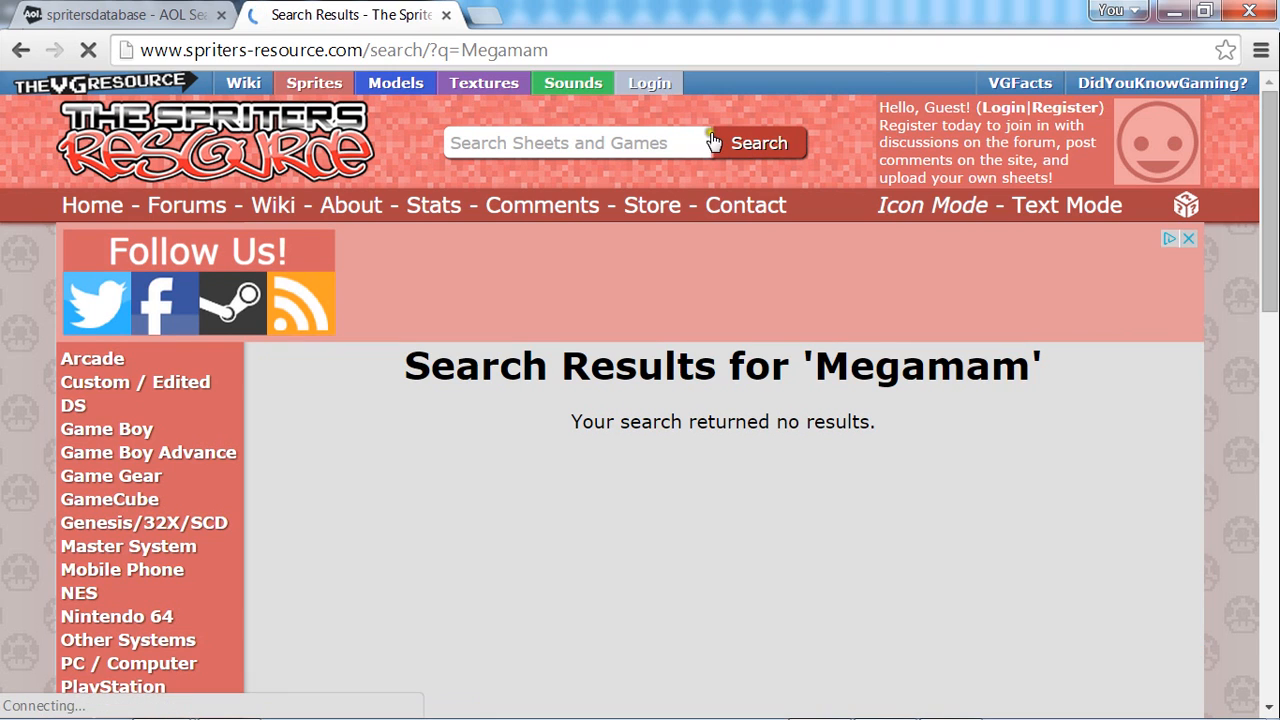
Search The Spriters Resource for "Megaman" and look through the sheet results
click(641, 141)
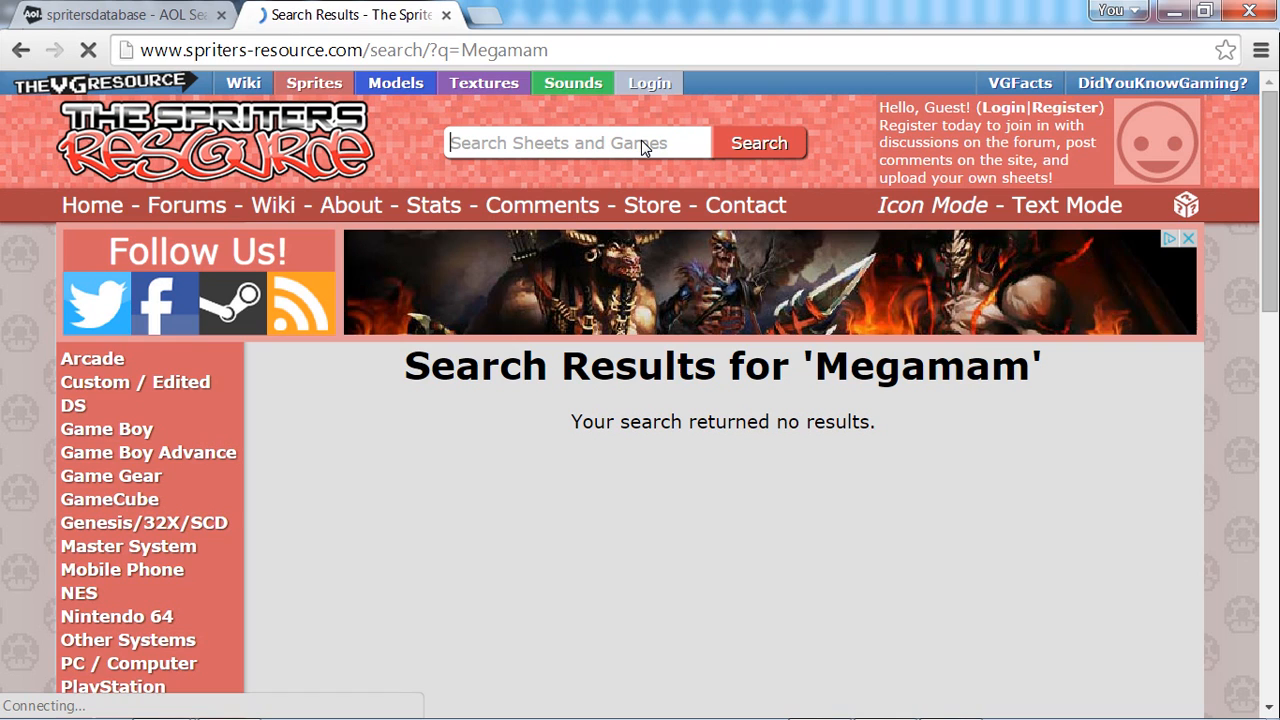
click(642, 142)
text(Megaman)
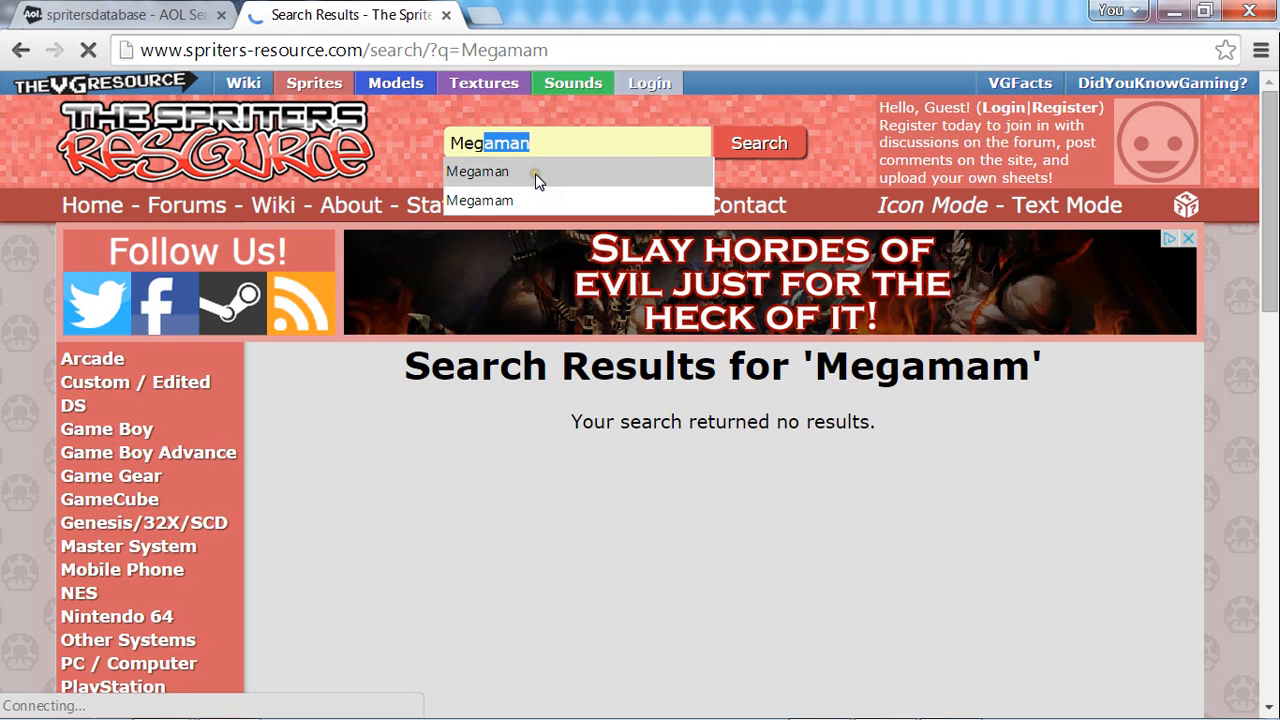
click(534, 175)
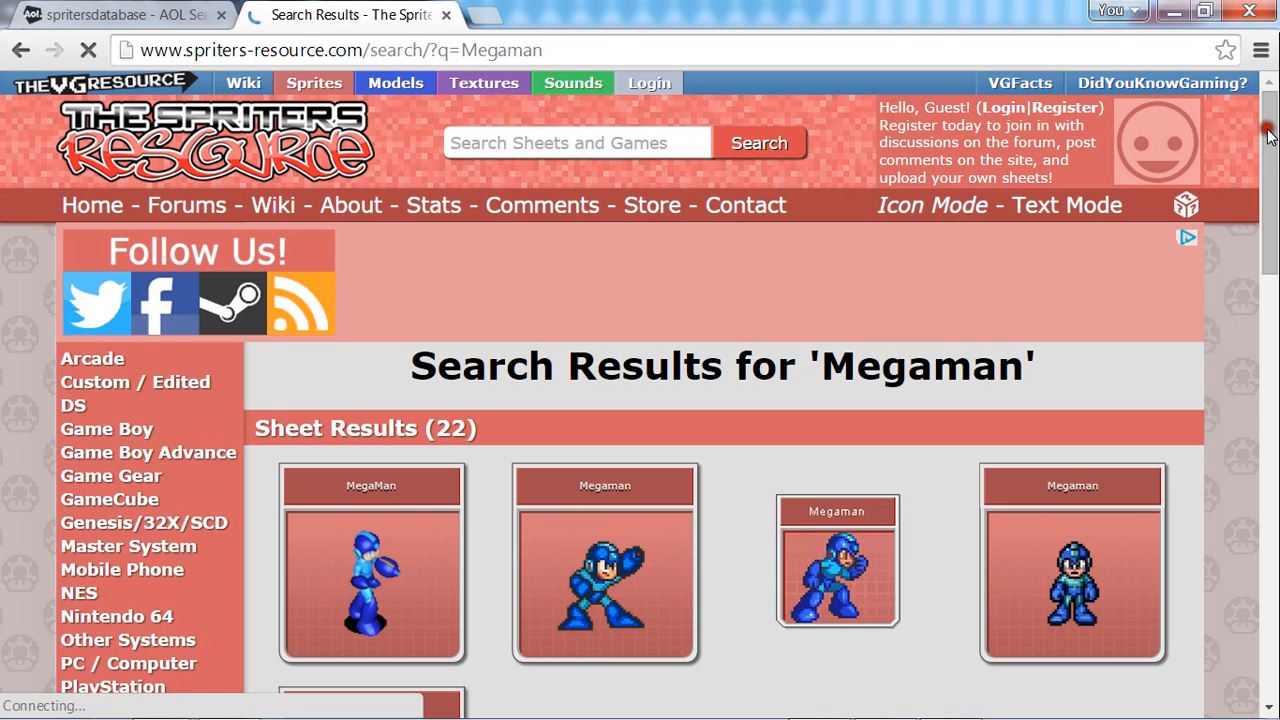
scroll(1268, 157, down, 1)
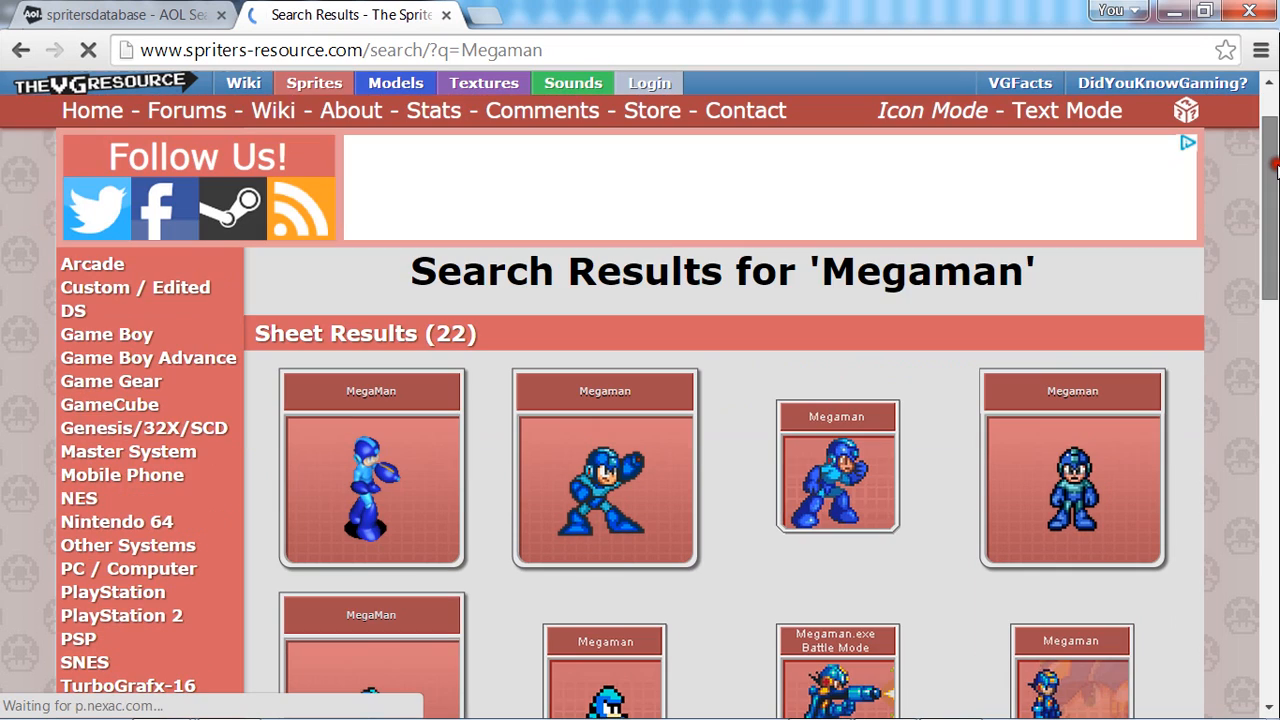
scroll(1275, 170, down, 1)
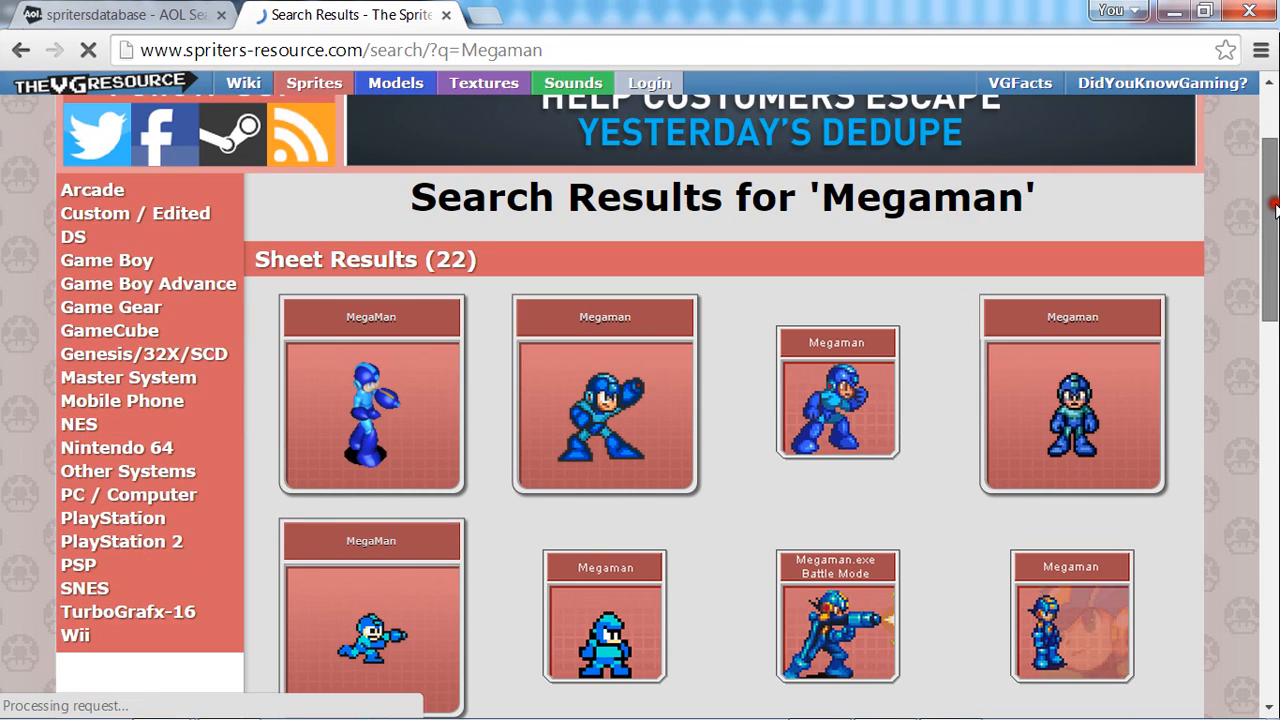
scroll(1270, 190, down, 1)
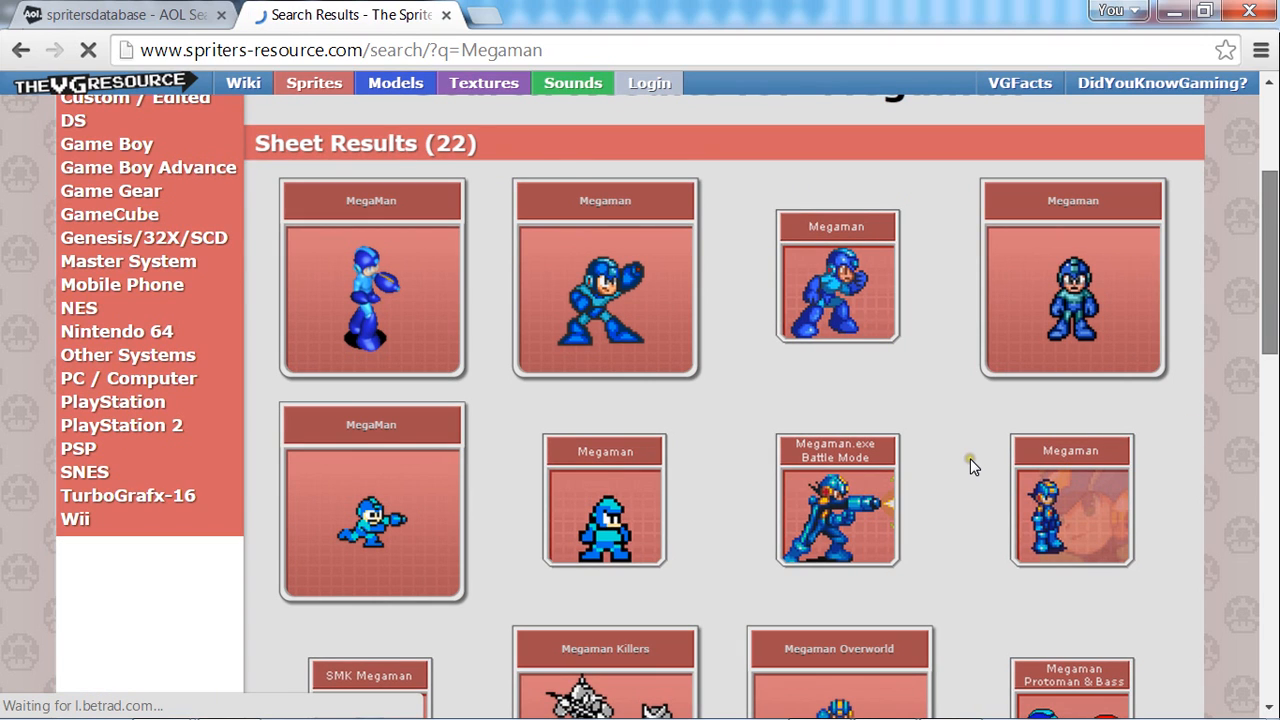
Open the Megaman sheet from the SNES game Mega Man 7 and look over its sprites
click(607, 302)
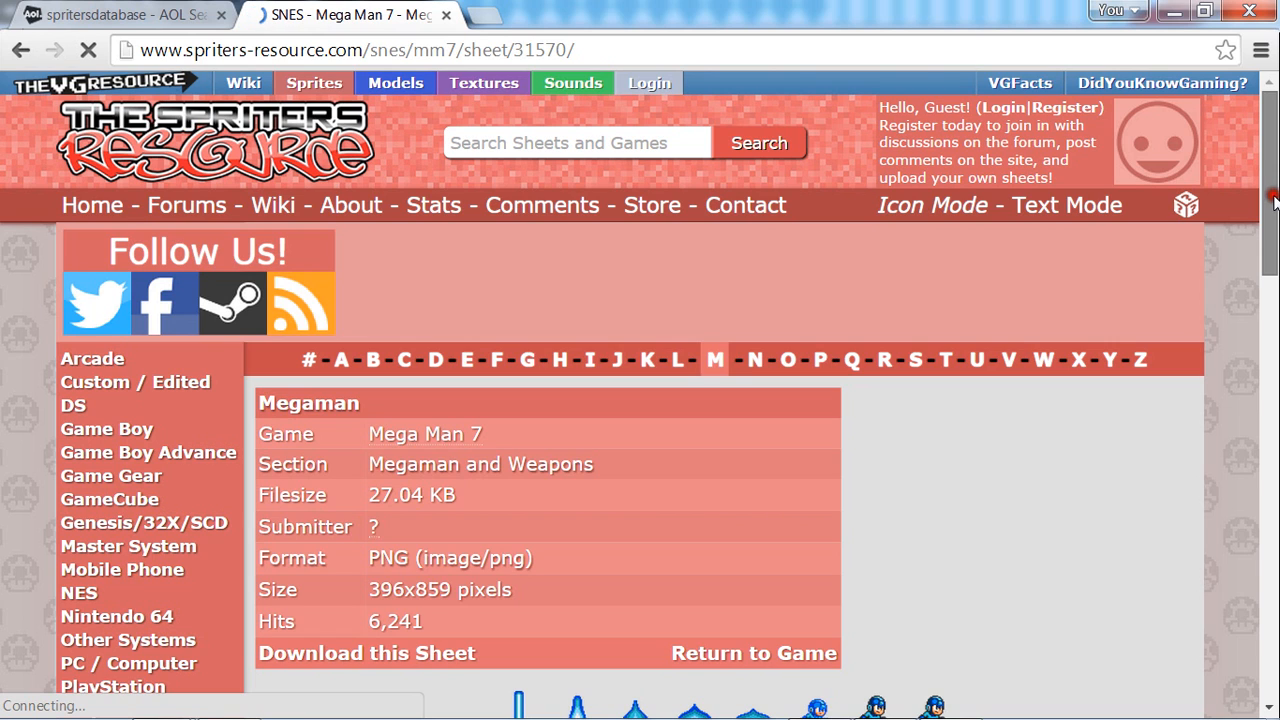
drag(1273, 196, 1265, 313)
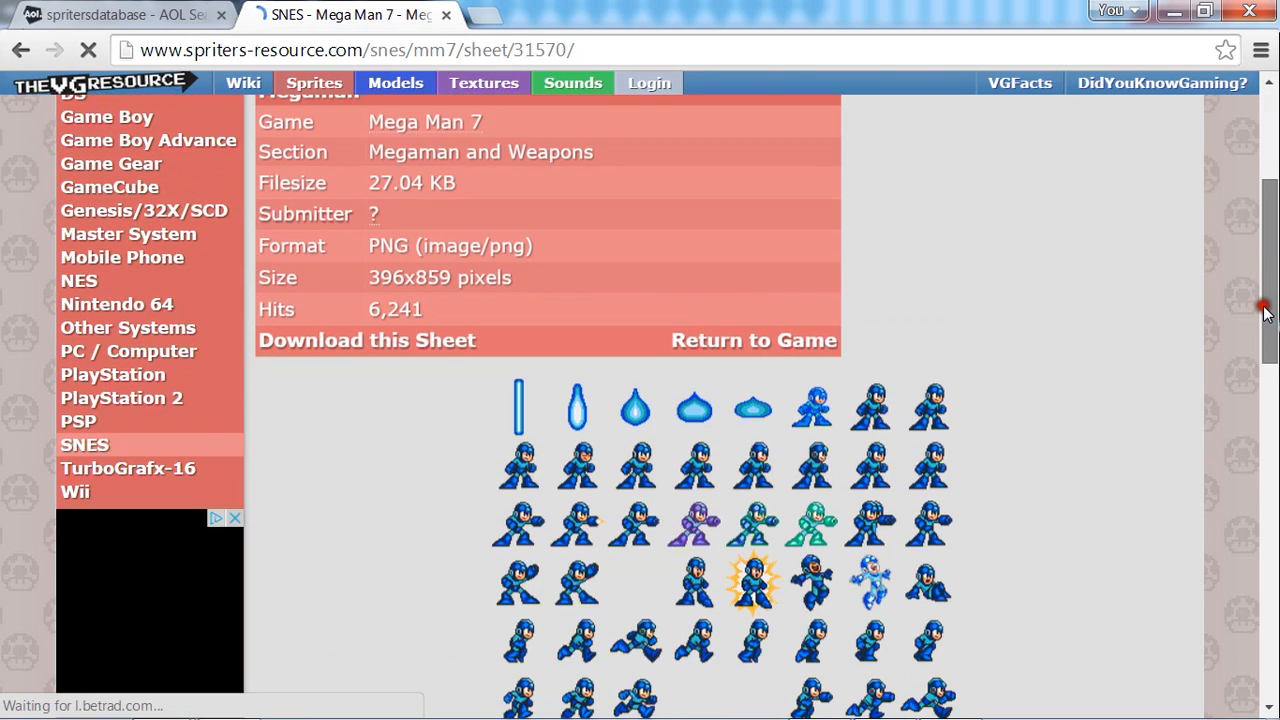
drag(1265, 313, 1265, 345)
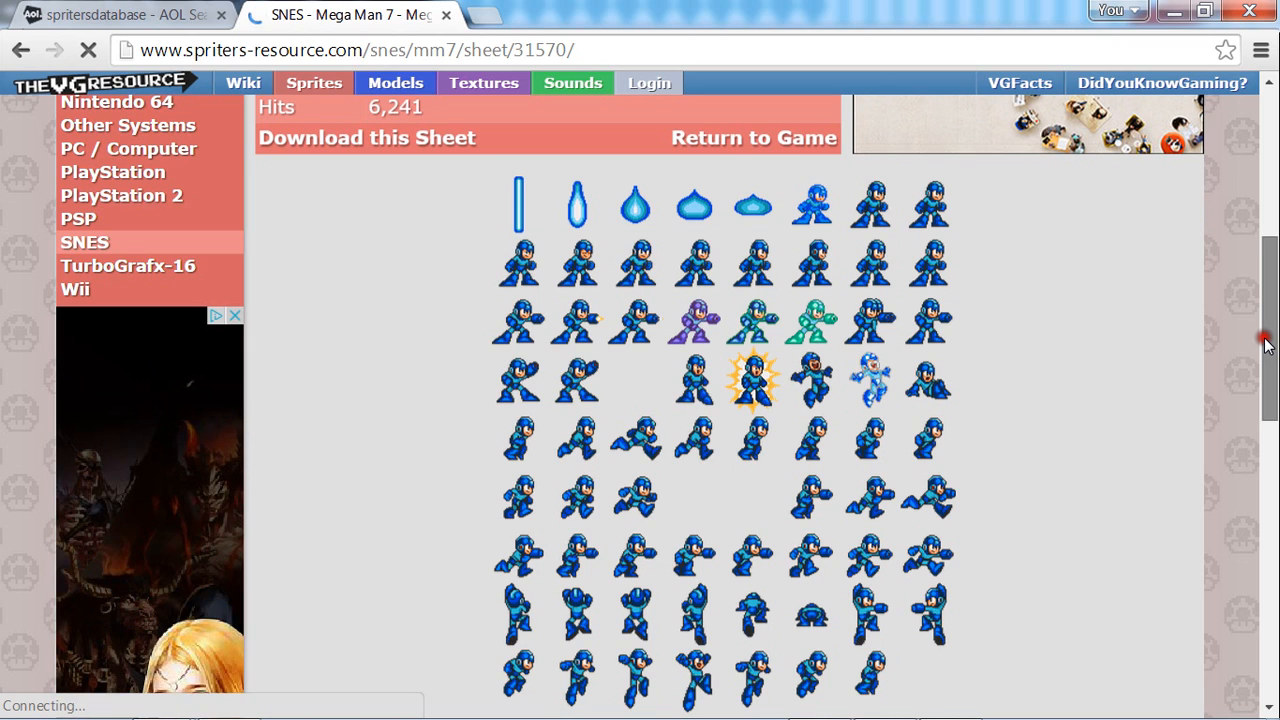
drag(1268, 346, 1270, 355)
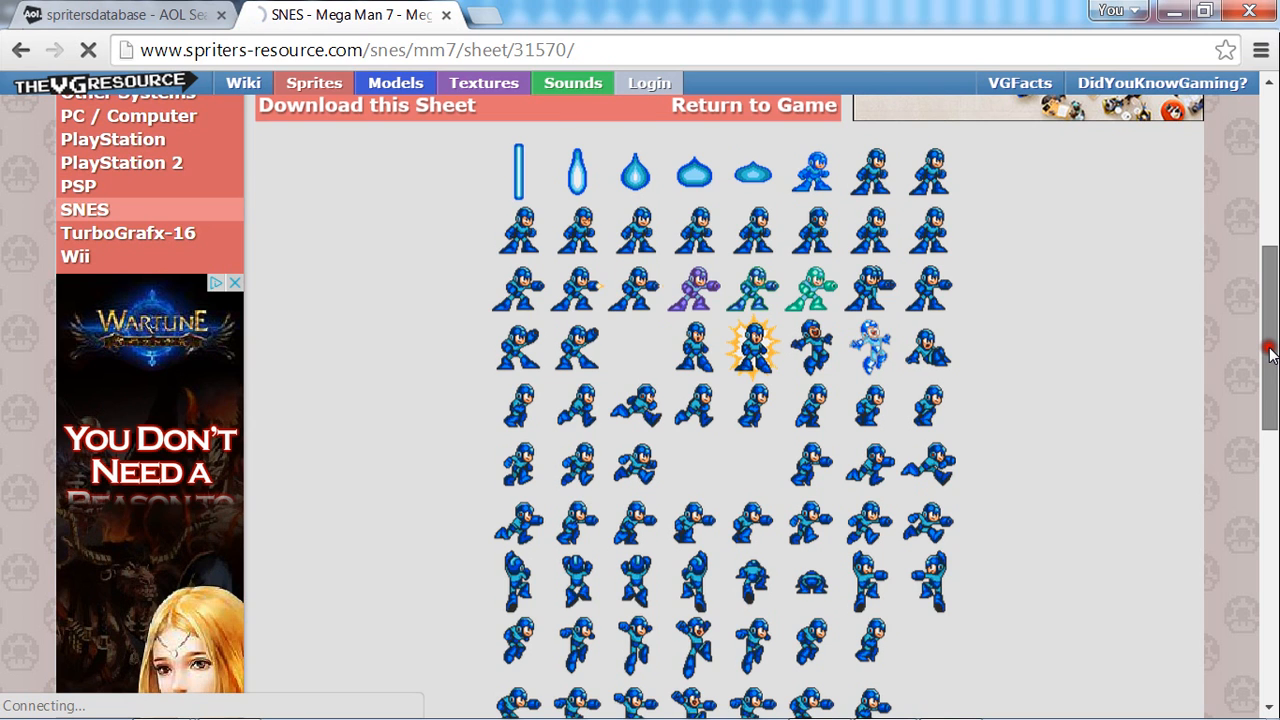
drag(1270, 352, 1250, 325)
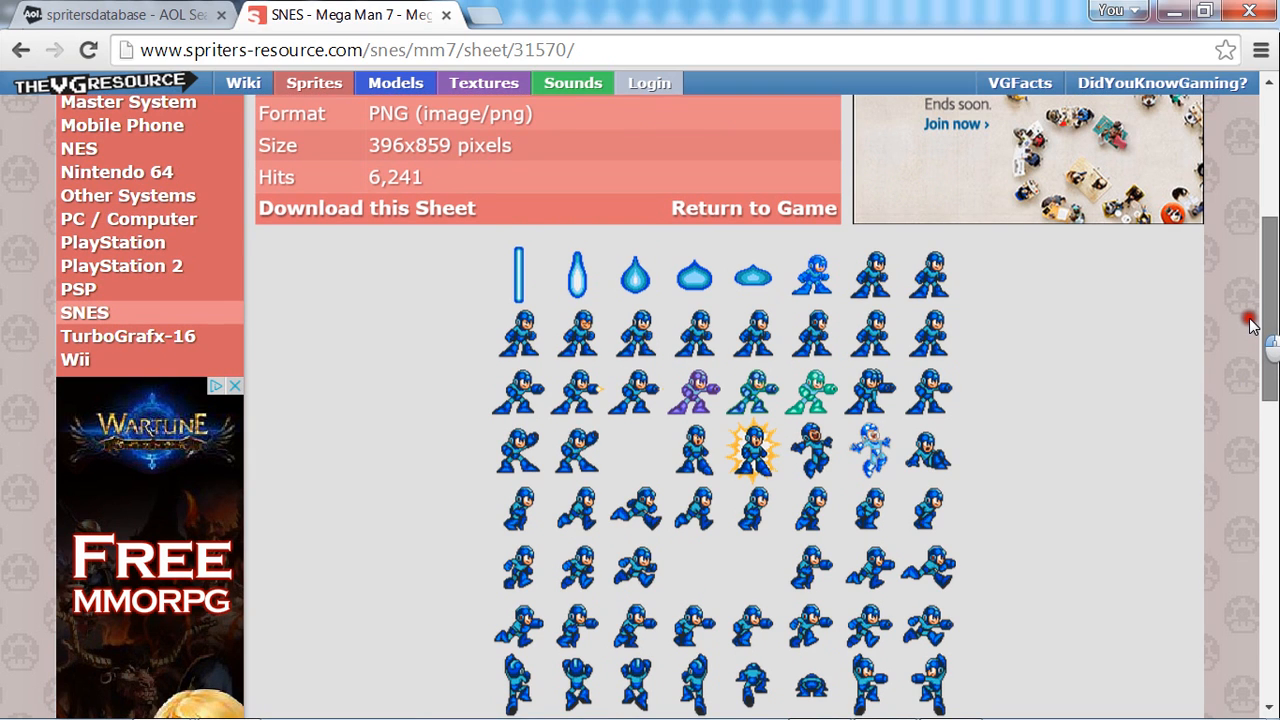
drag(1250, 324, 1250, 324)
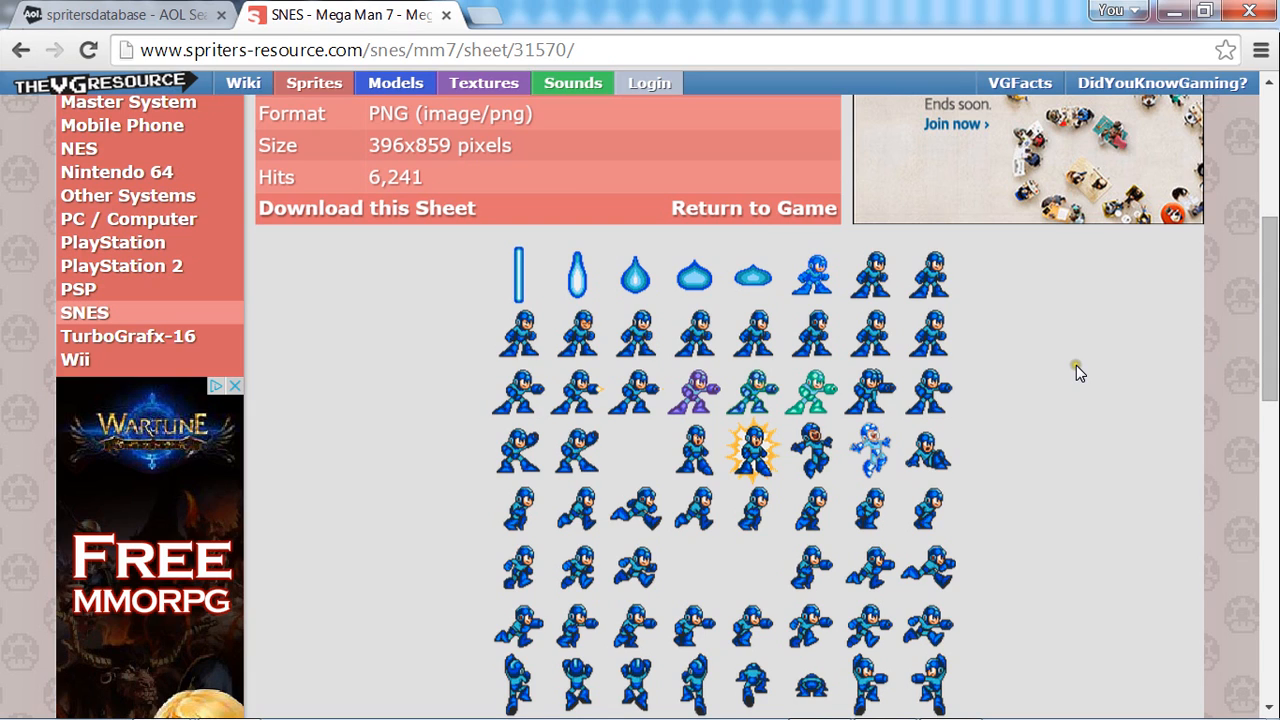
click(713, 212)
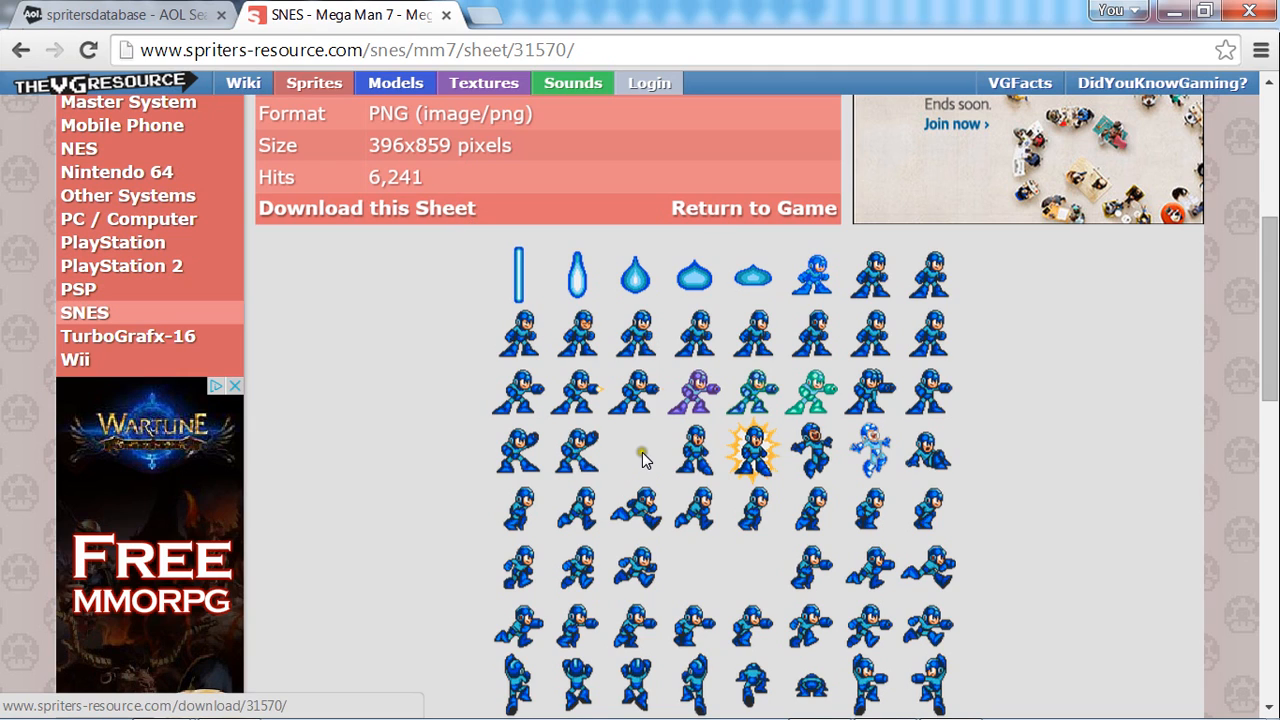
Download the Mega Man 7 sheet, show the file in its folder and select SNES - Mega Man 7 - Megaman.png
click(408, 215)
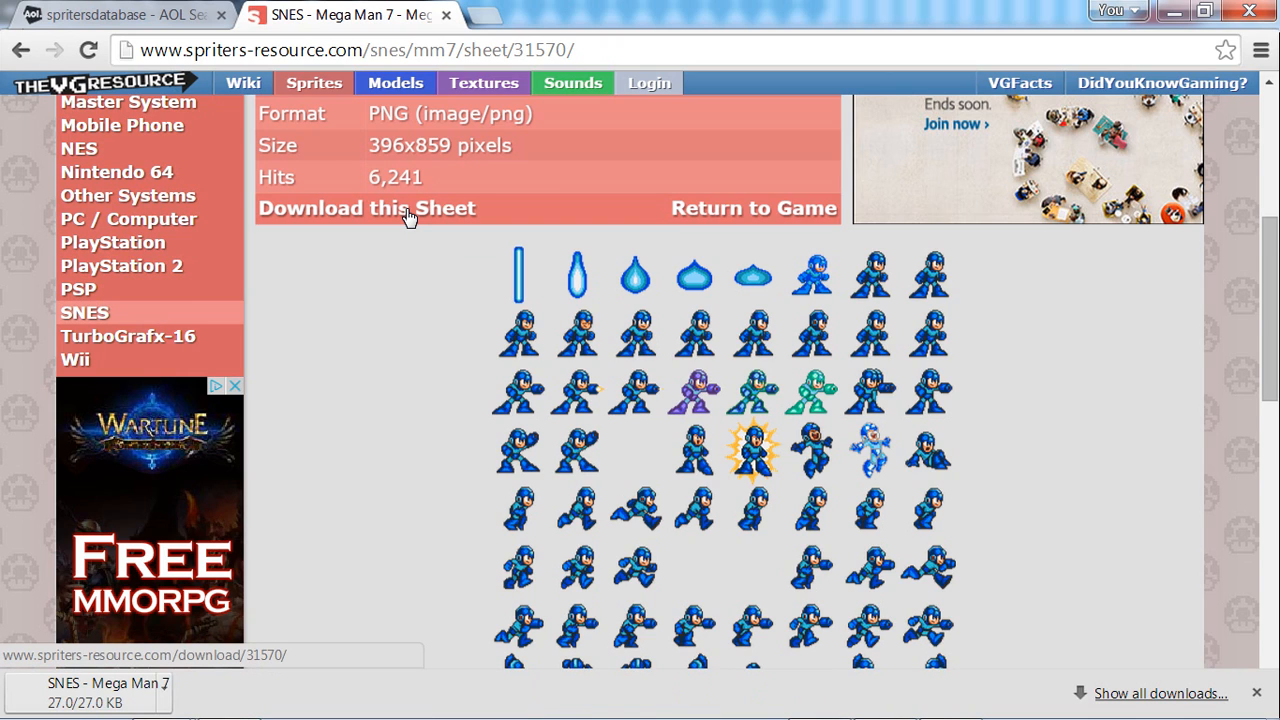
click(238, 690)
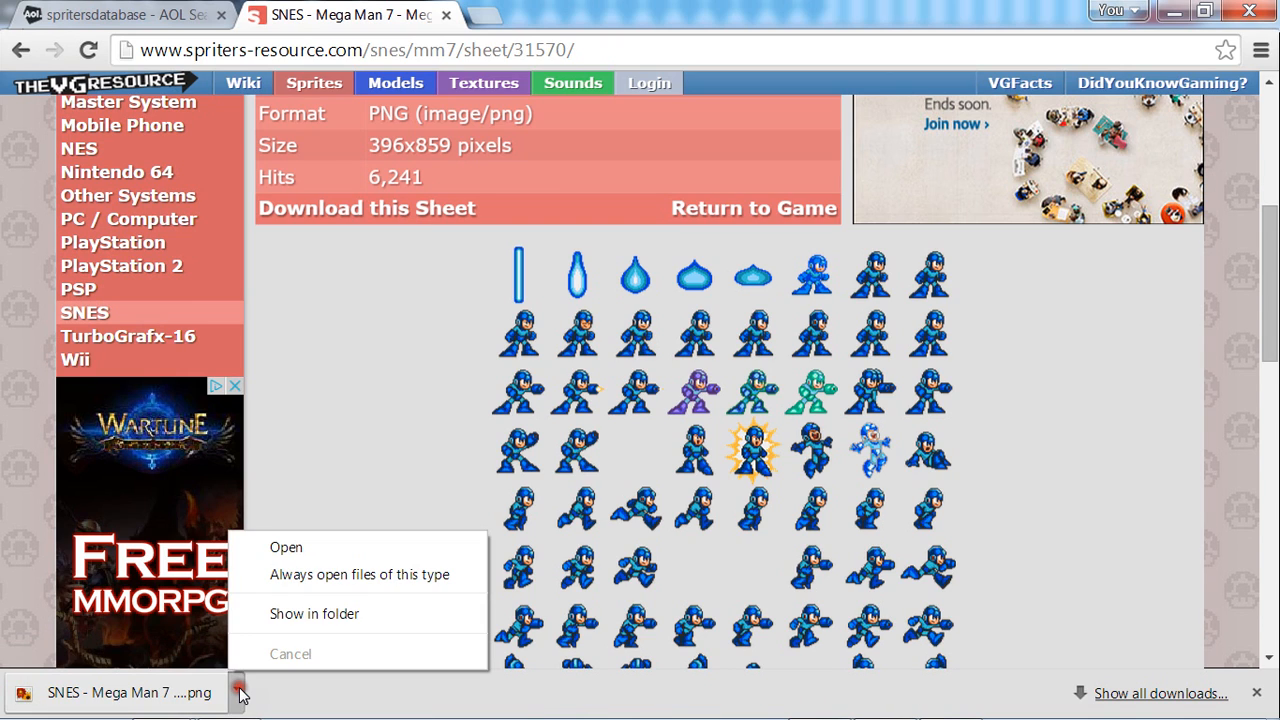
click(301, 615)
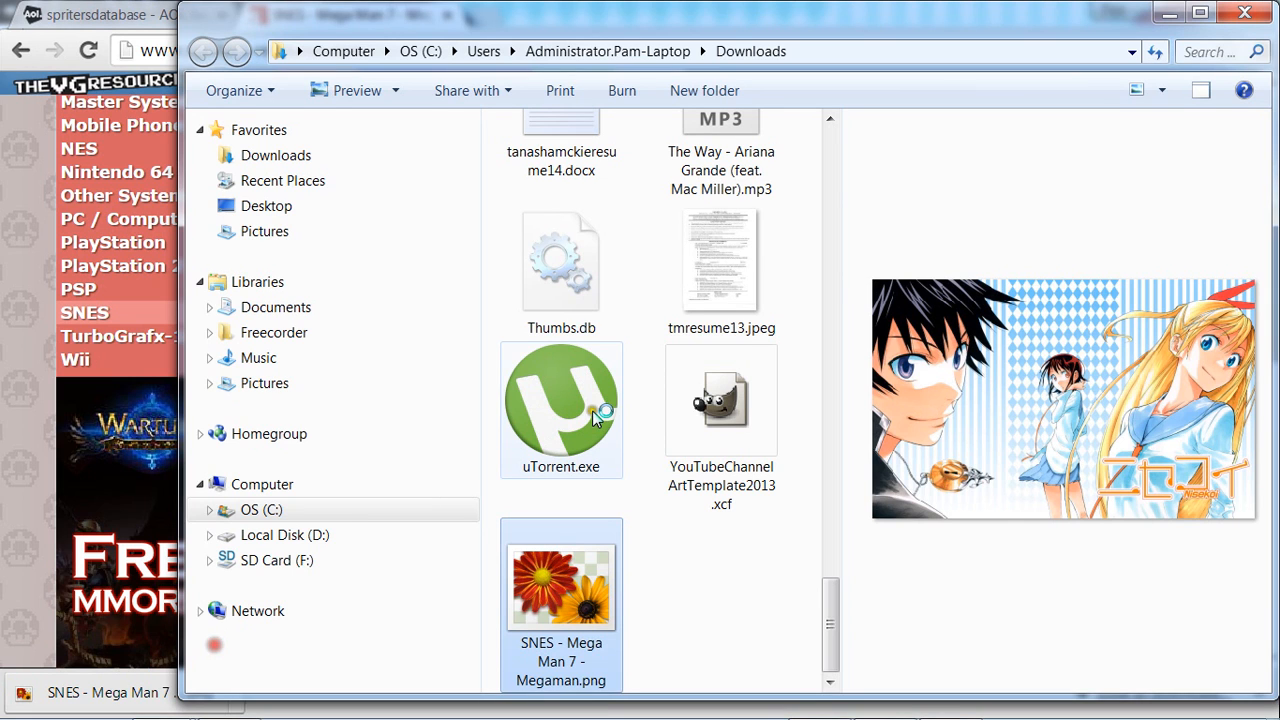
click(563, 577)
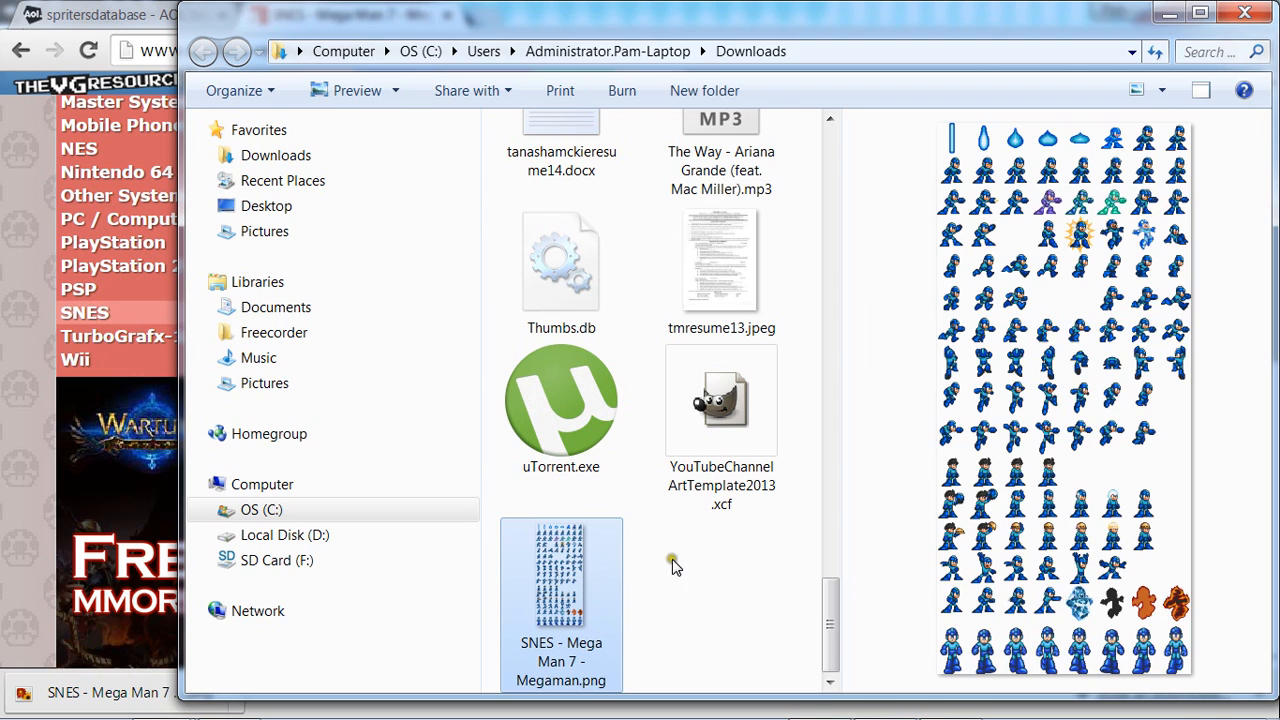
click(648, 568)
mouse_move(584, 566)
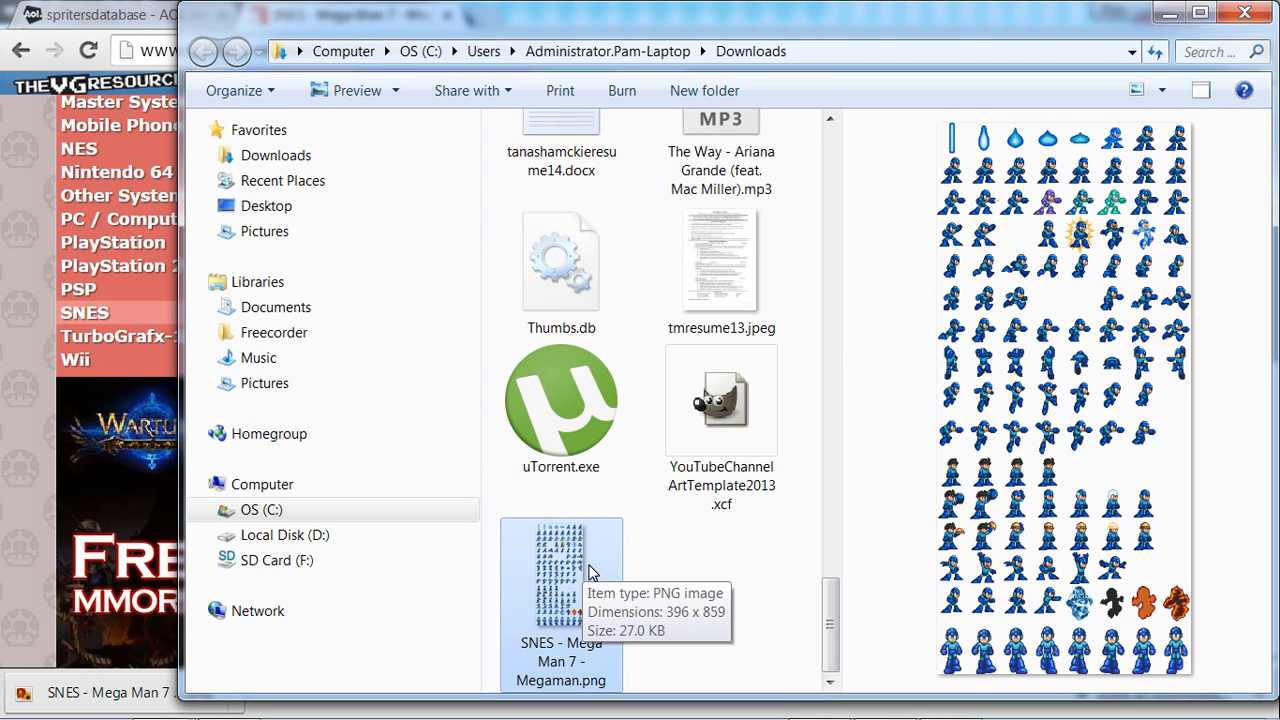
Open SNES - Mega Man 7 - Megaman.png from the Downloads folder in the running GIMP window
click(561, 587)
right_click(561, 589)
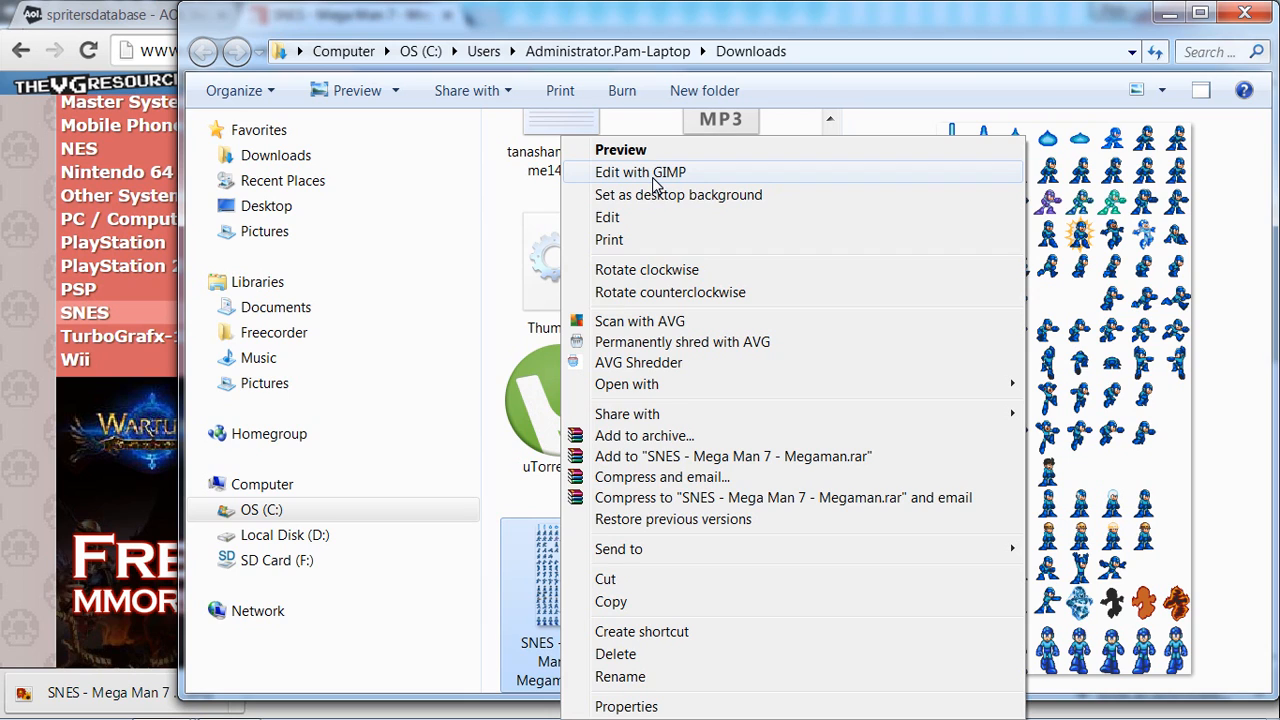
click(604, 468)
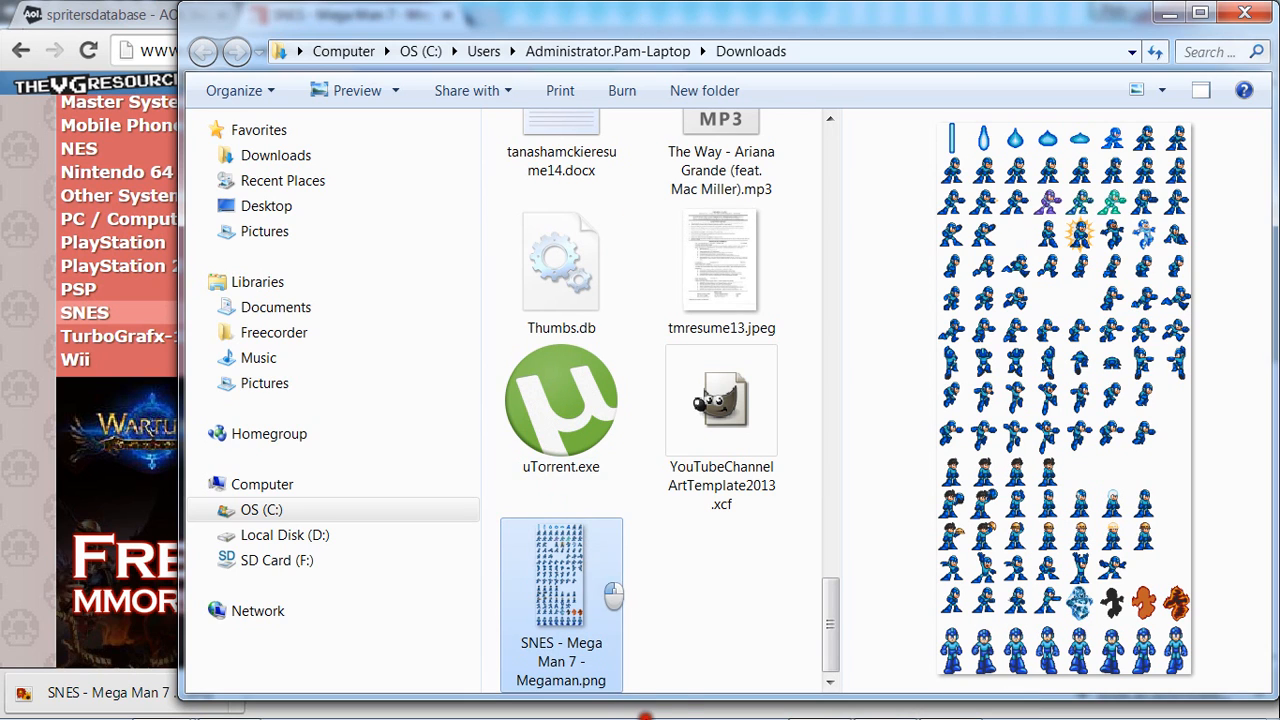
drag(606, 594, 615, 436)
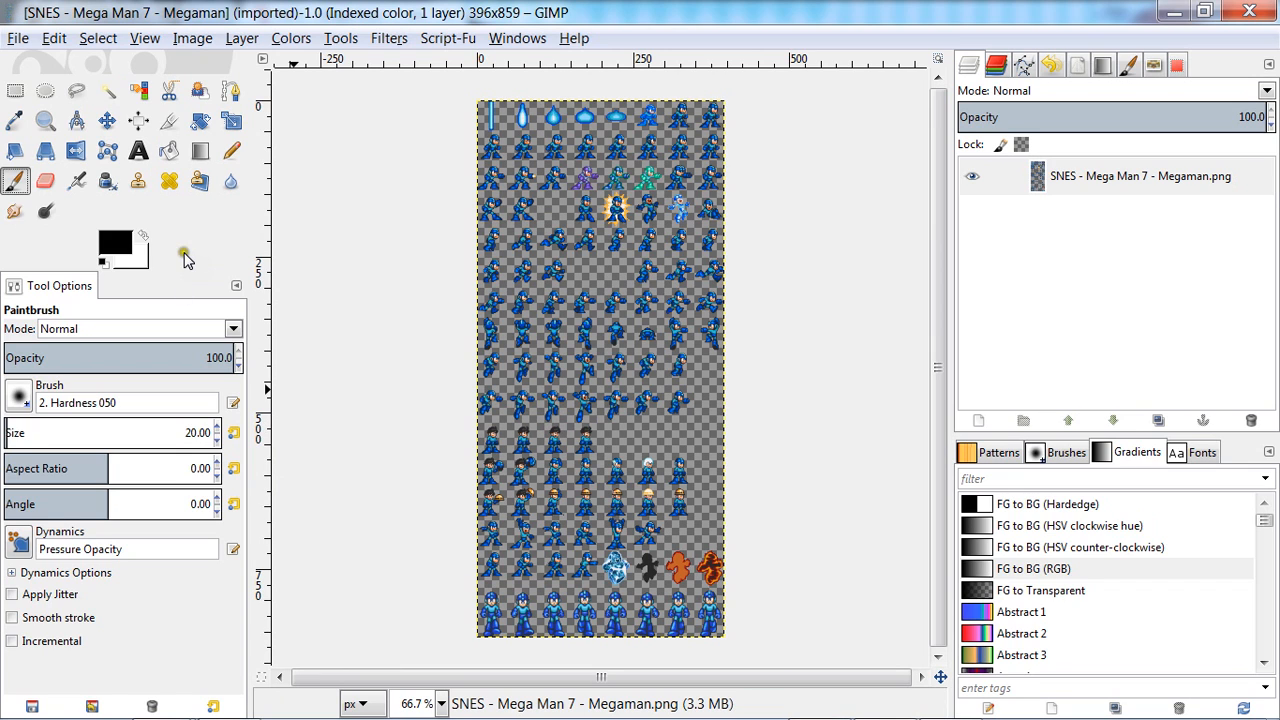
Examine the jumping Megaman sprites at 100% and in close-up, and return to the full-sheet view at 66.7%
click(14, 91)
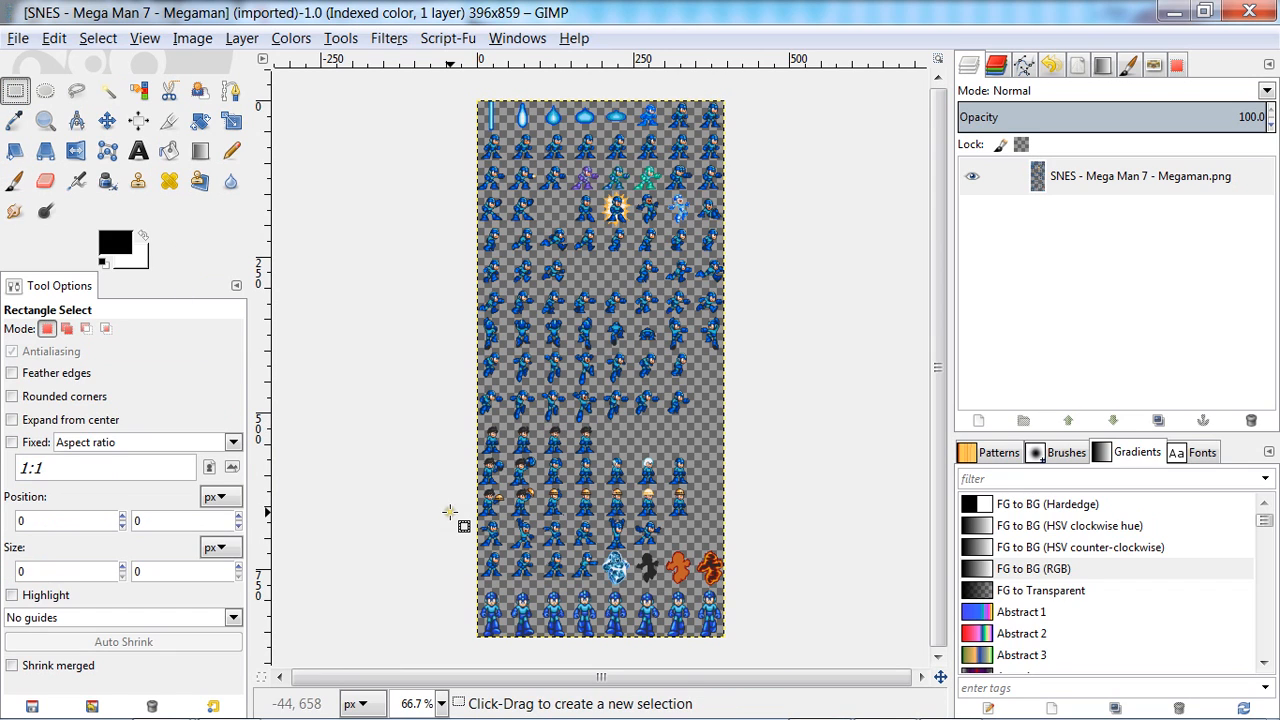
click(440, 704)
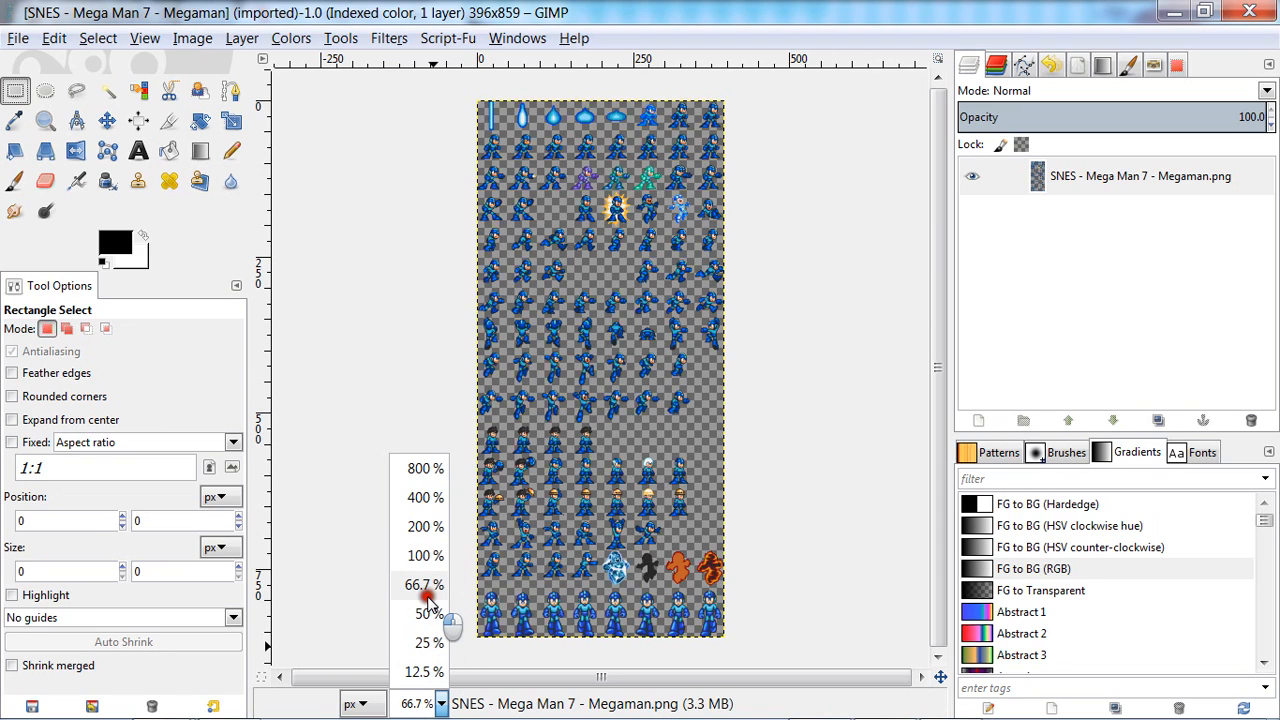
click(420, 555)
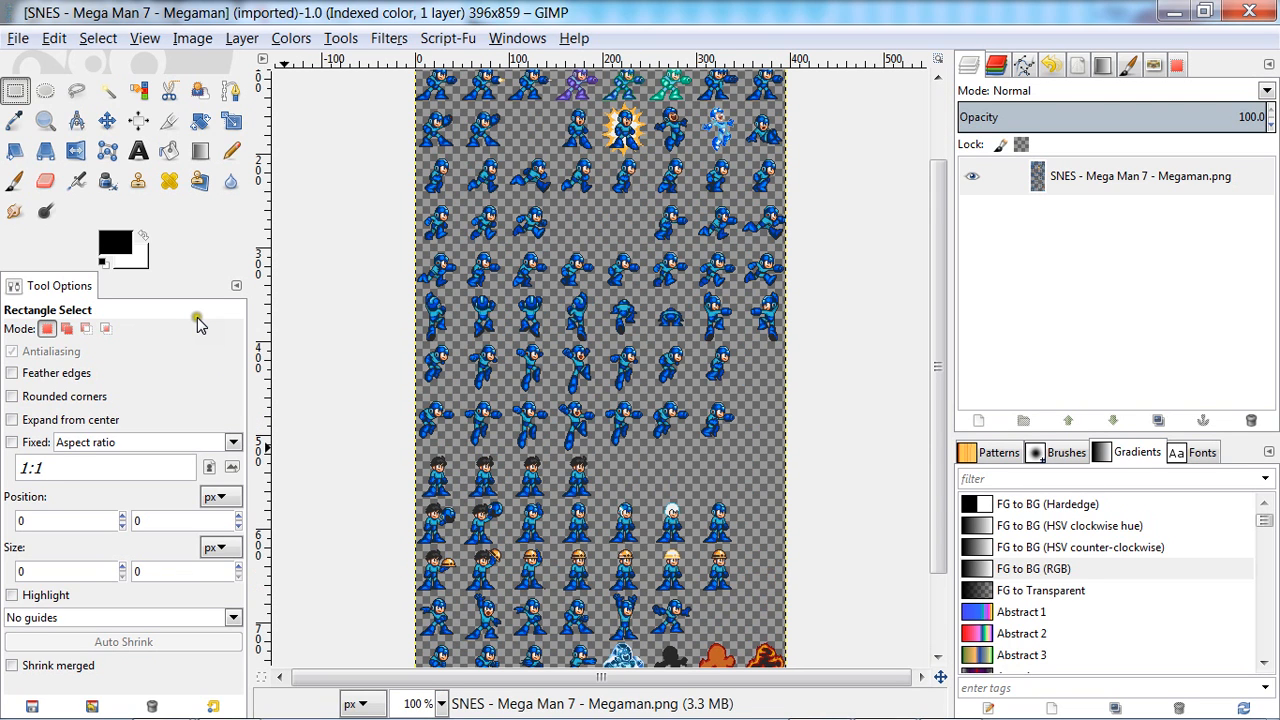
click(45, 120)
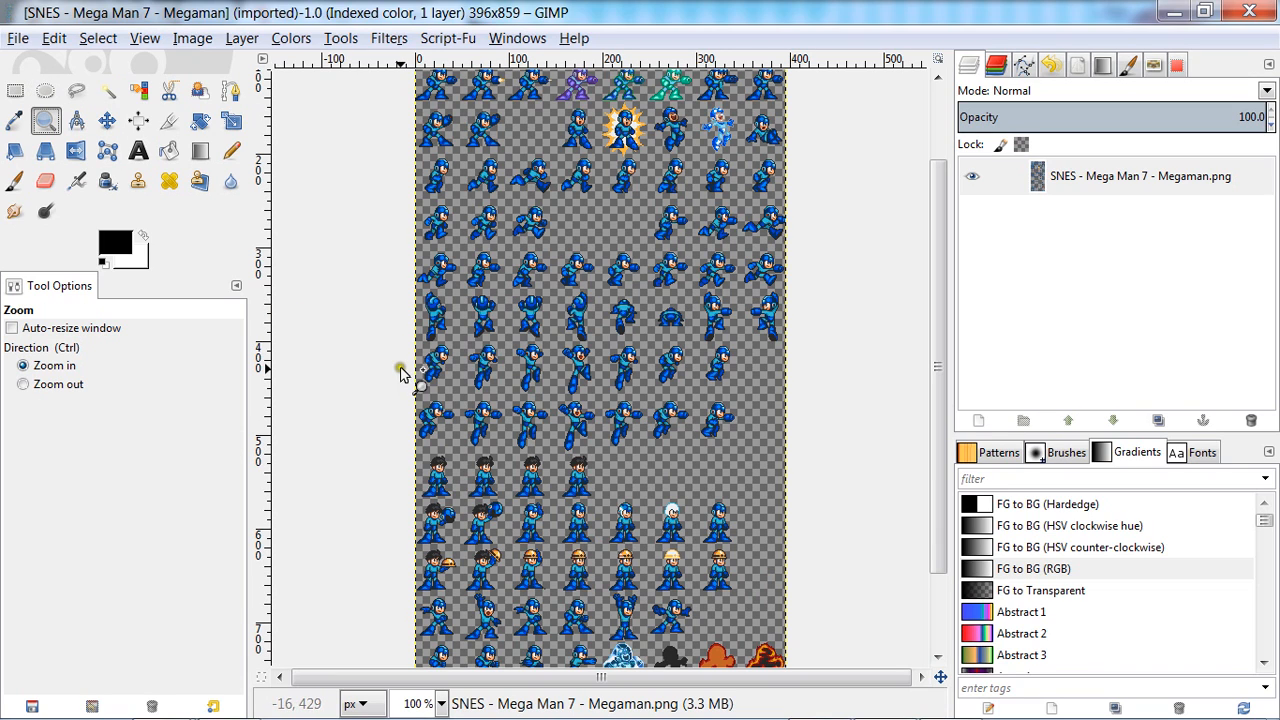
drag(447, 413, 510, 336)
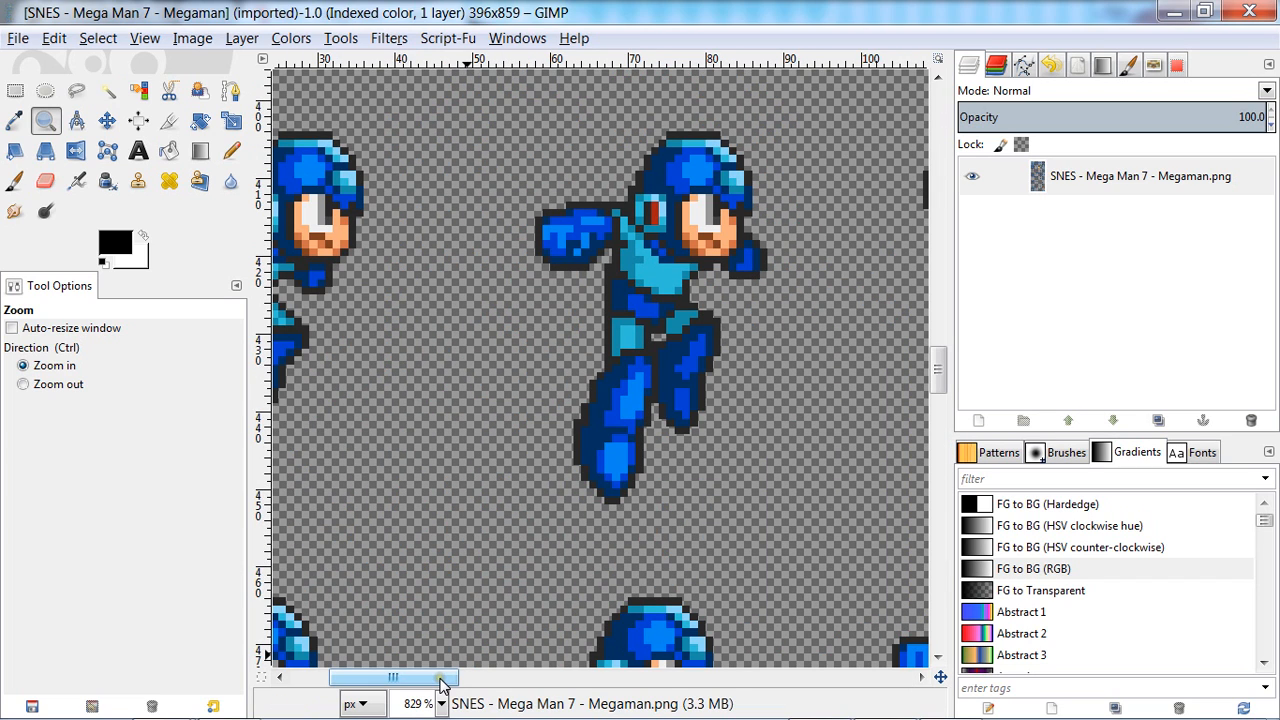
drag(441, 681, 587, 680)
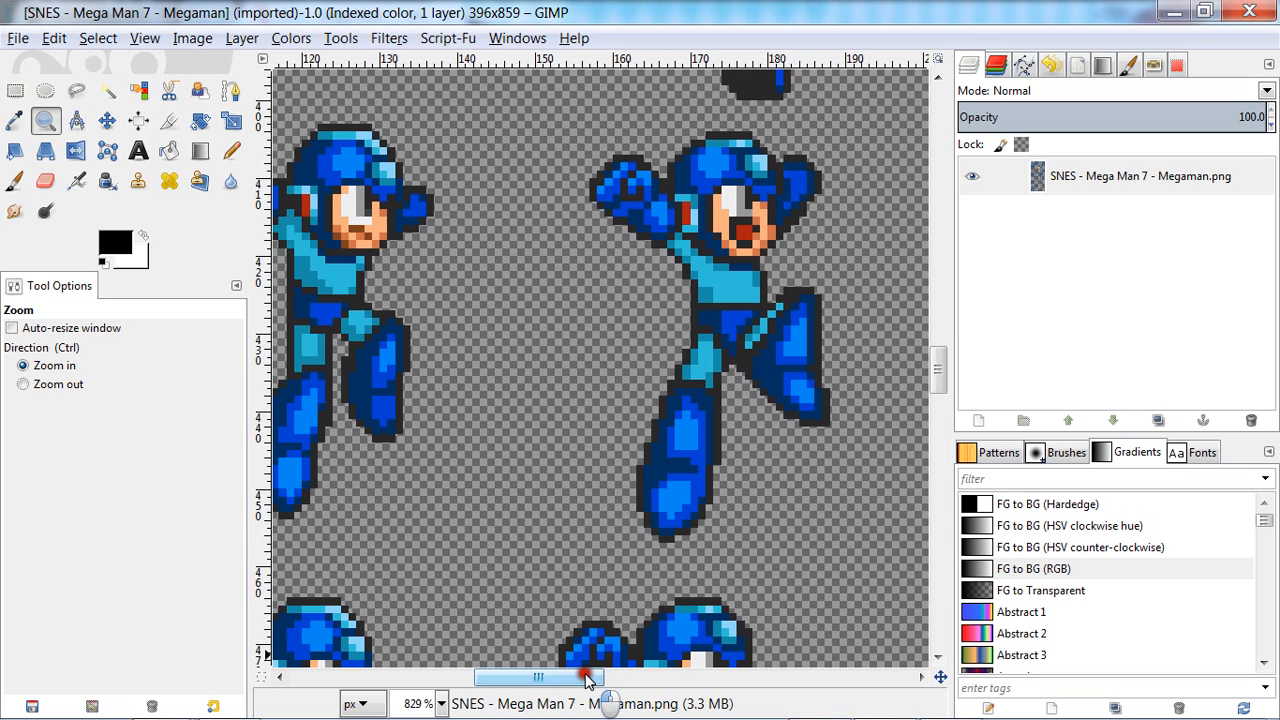
click(458, 697)
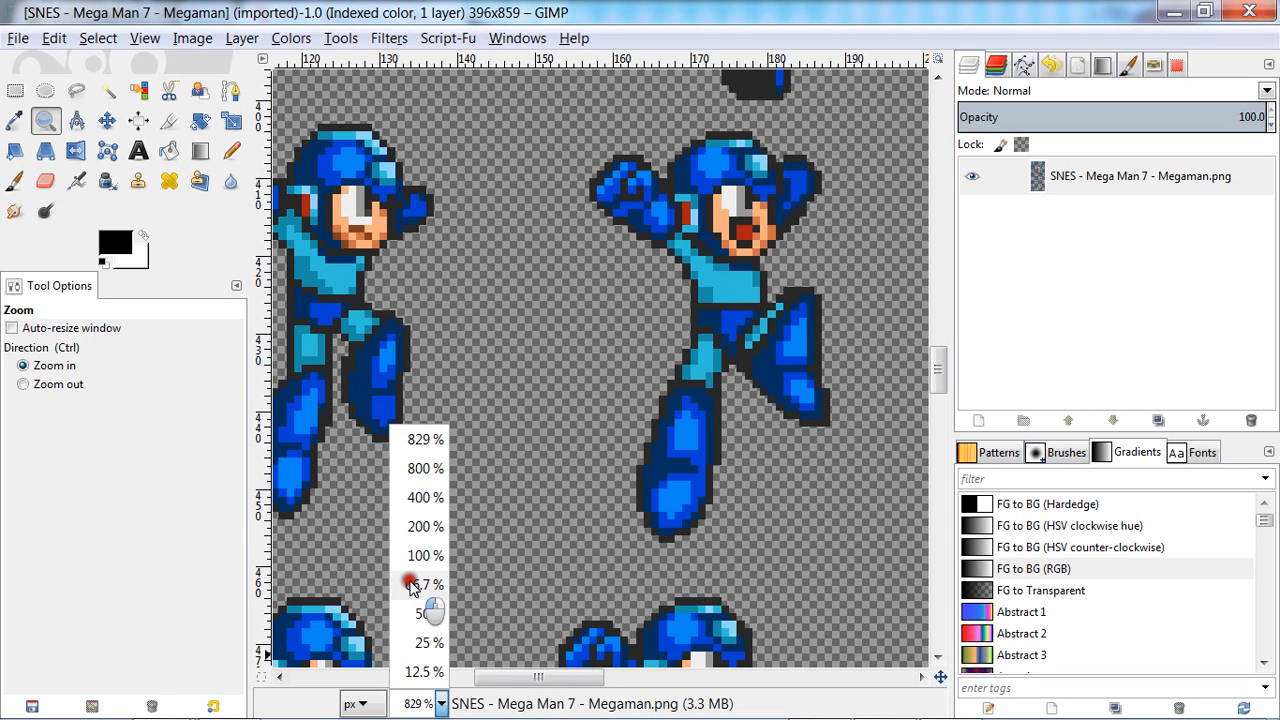
click(409, 505)
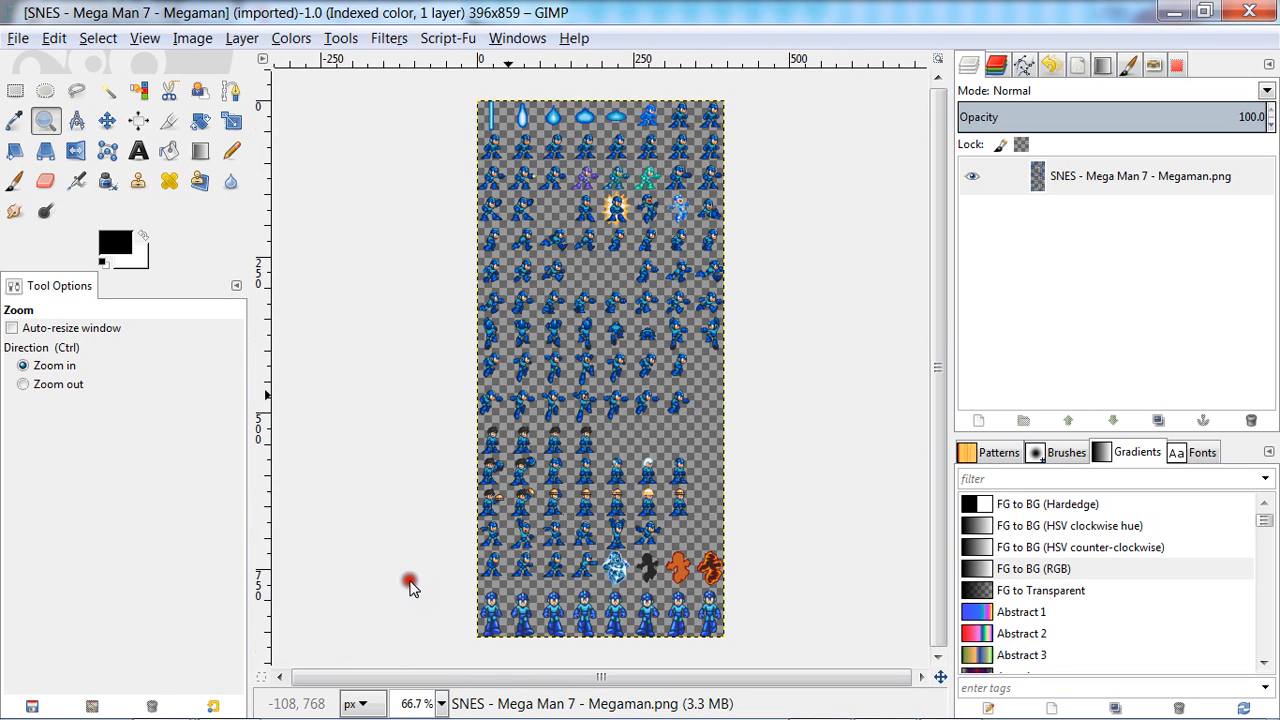
Select the first back-facing sprite with one arm raised using a rectangle of about 38 × 56 px
click(439, 703)
click(425, 528)
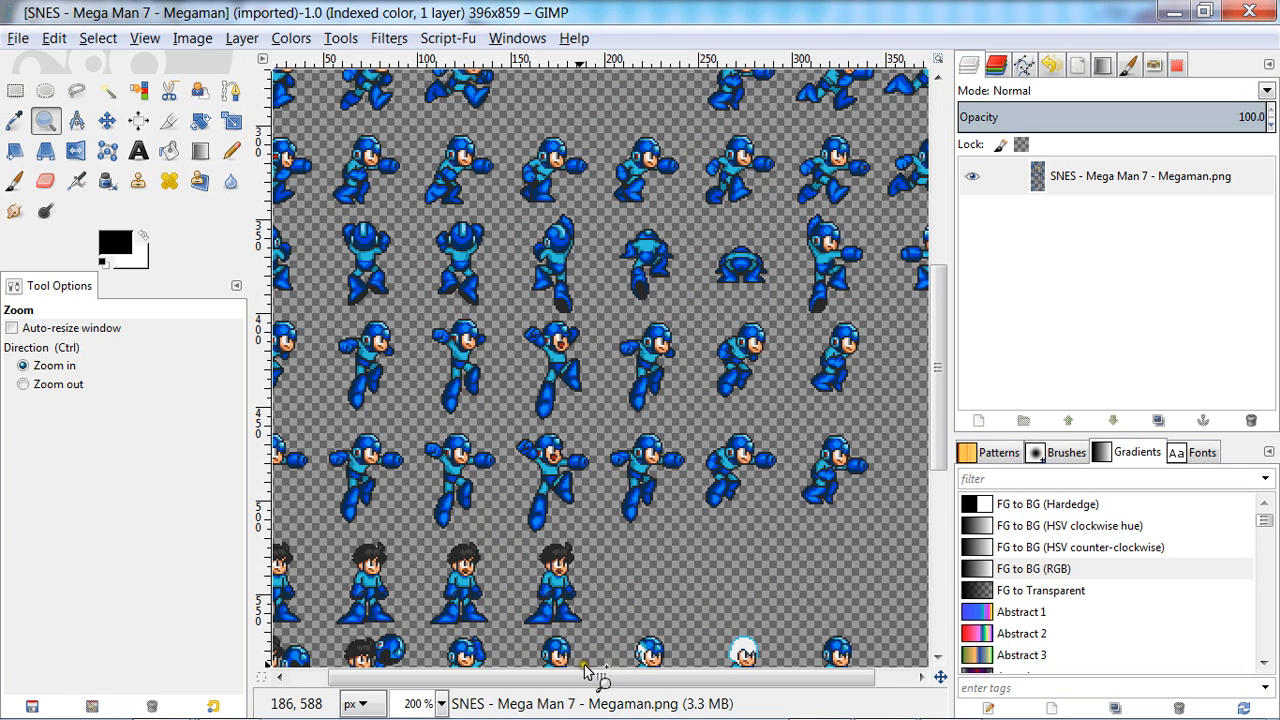
drag(628, 689, 766, 706)
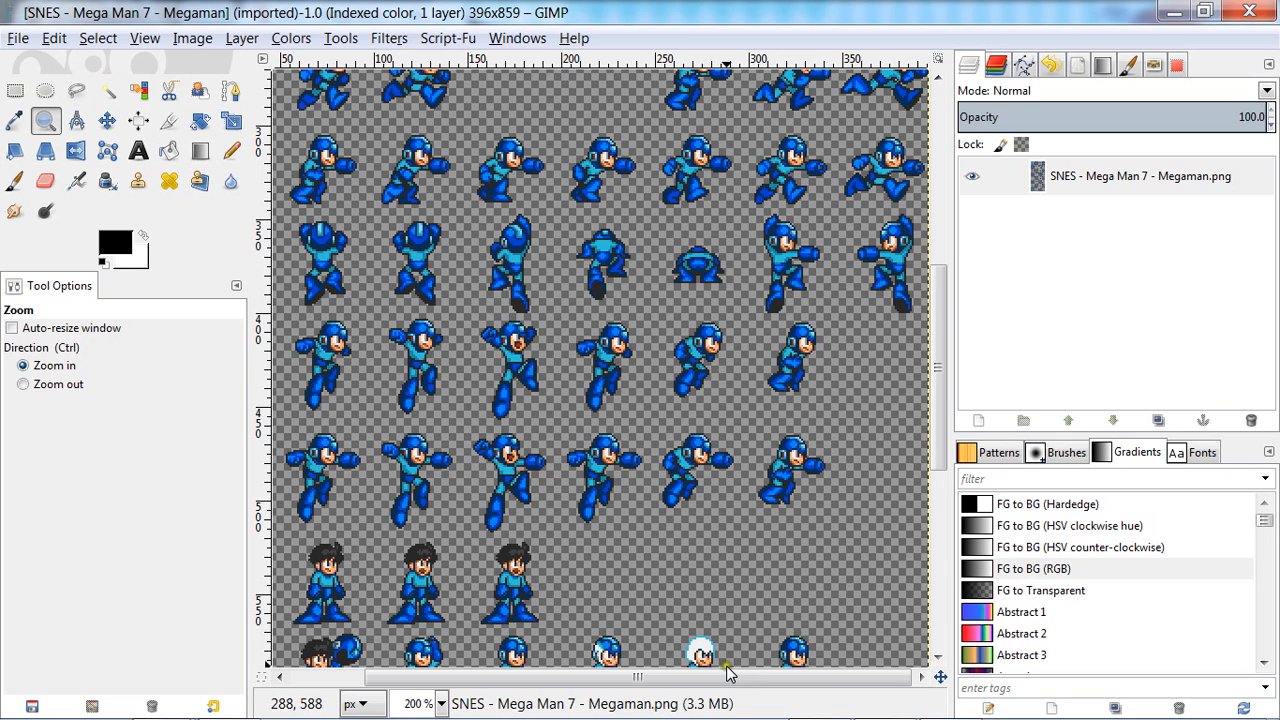
drag(735, 680, 500, 692)
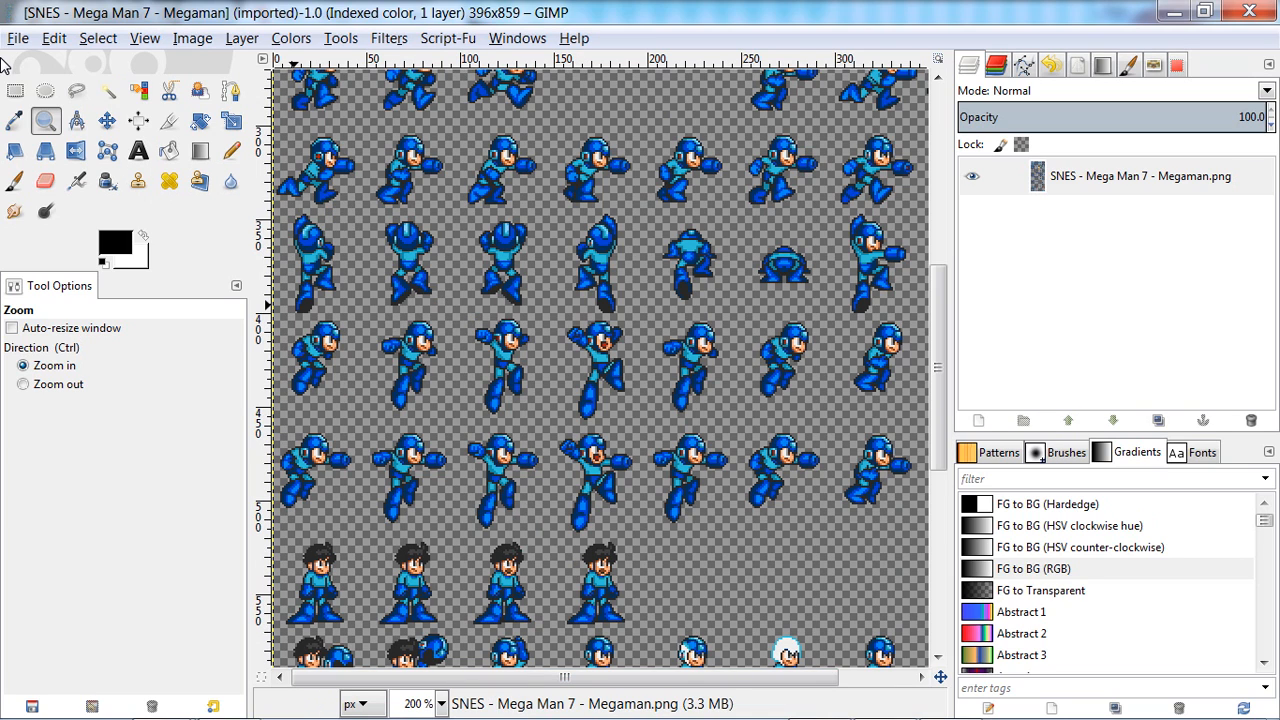
key(r)
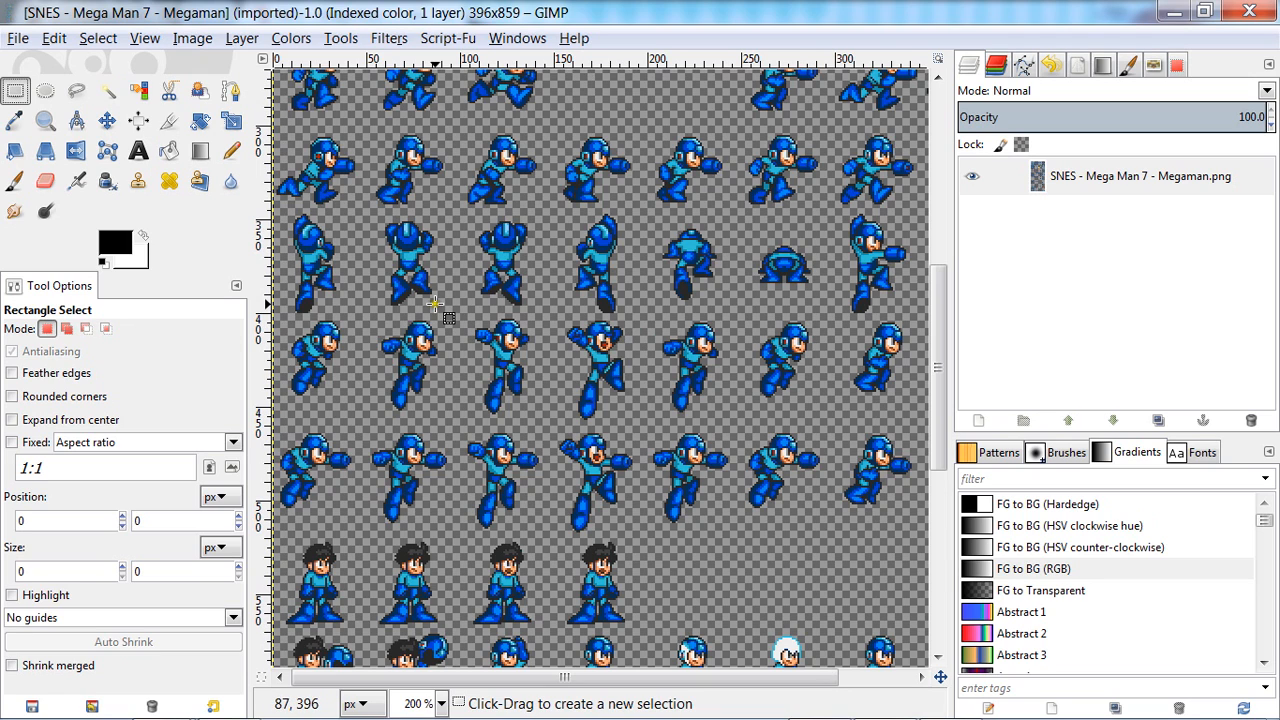
drag(291, 317, 304, 302)
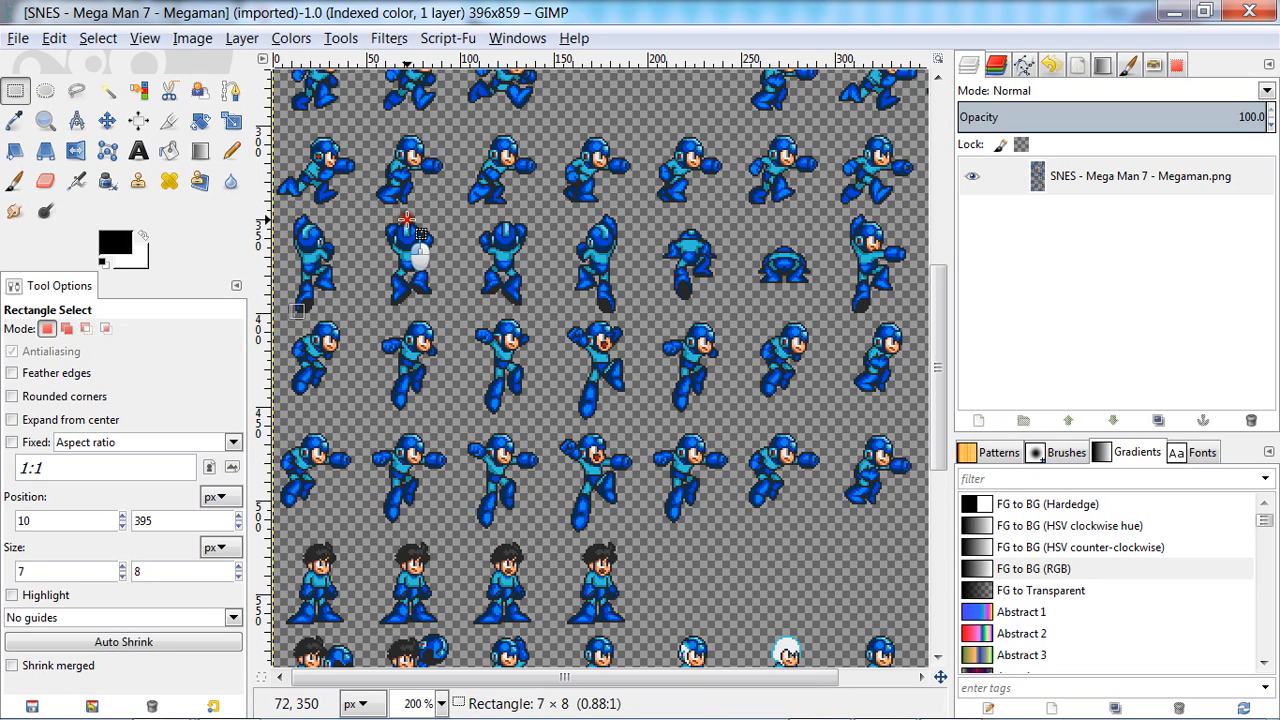
drag(405, 219, 317, 275)
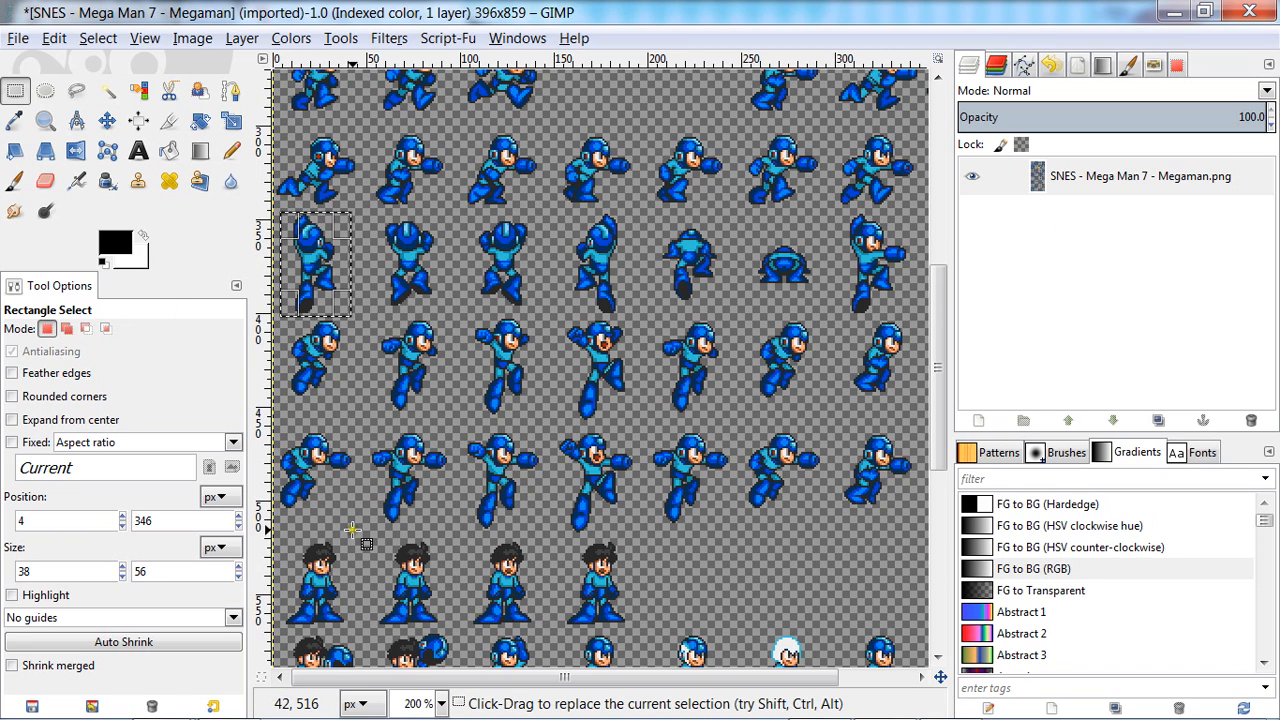
Add a transparent layer and move it beneath the SNES - Mega Man 7 - Megaman.png layer, keeping it active
click(998, 421)
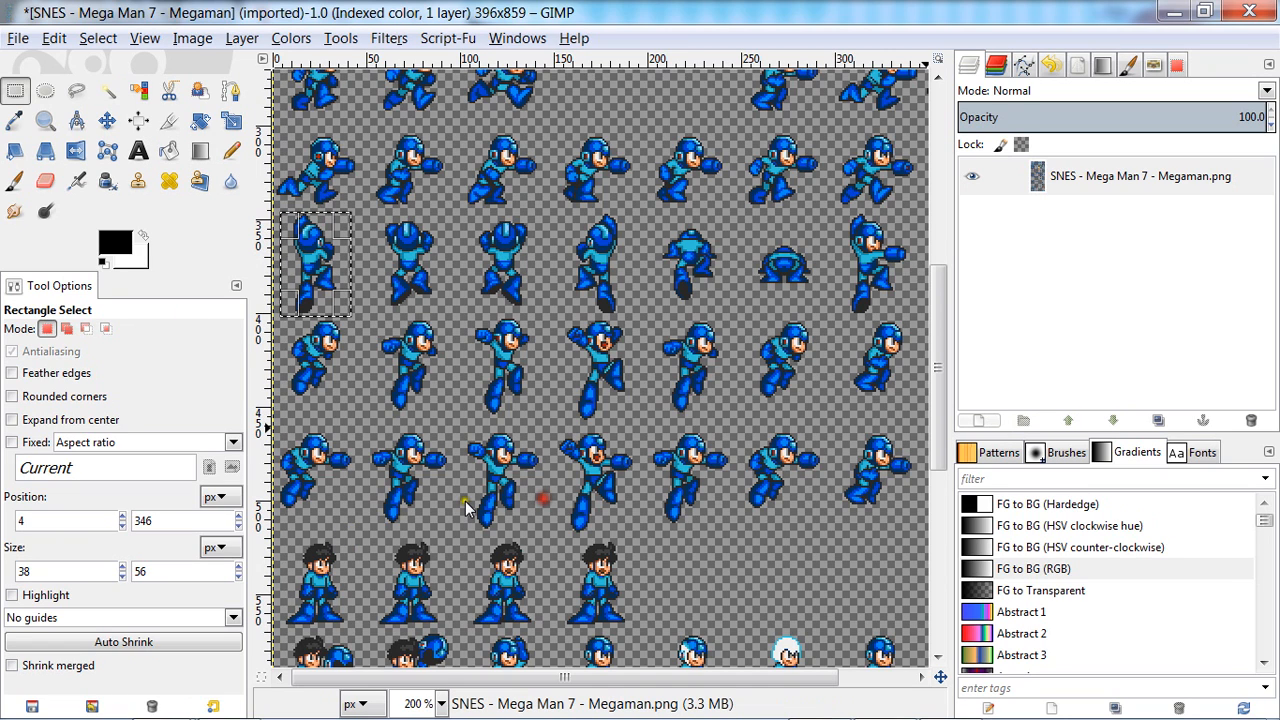
click(258, 456)
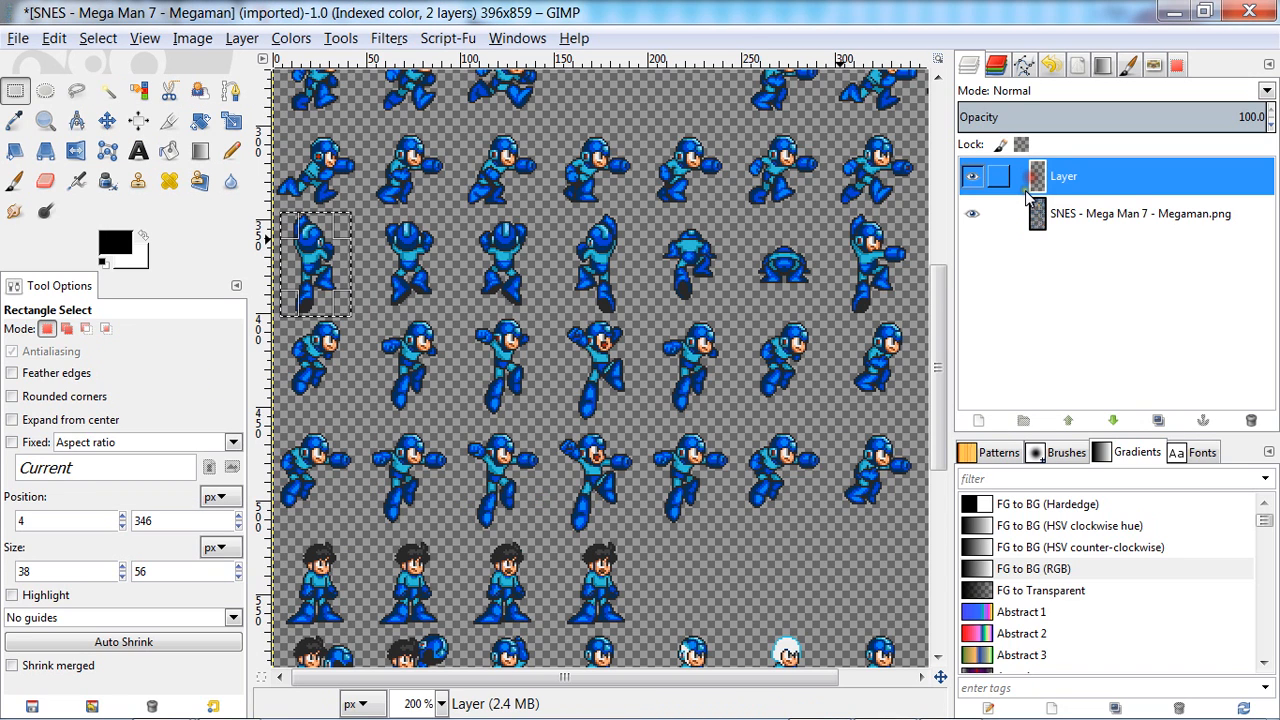
drag(1028, 197, 1100, 214)
click(1084, 213)
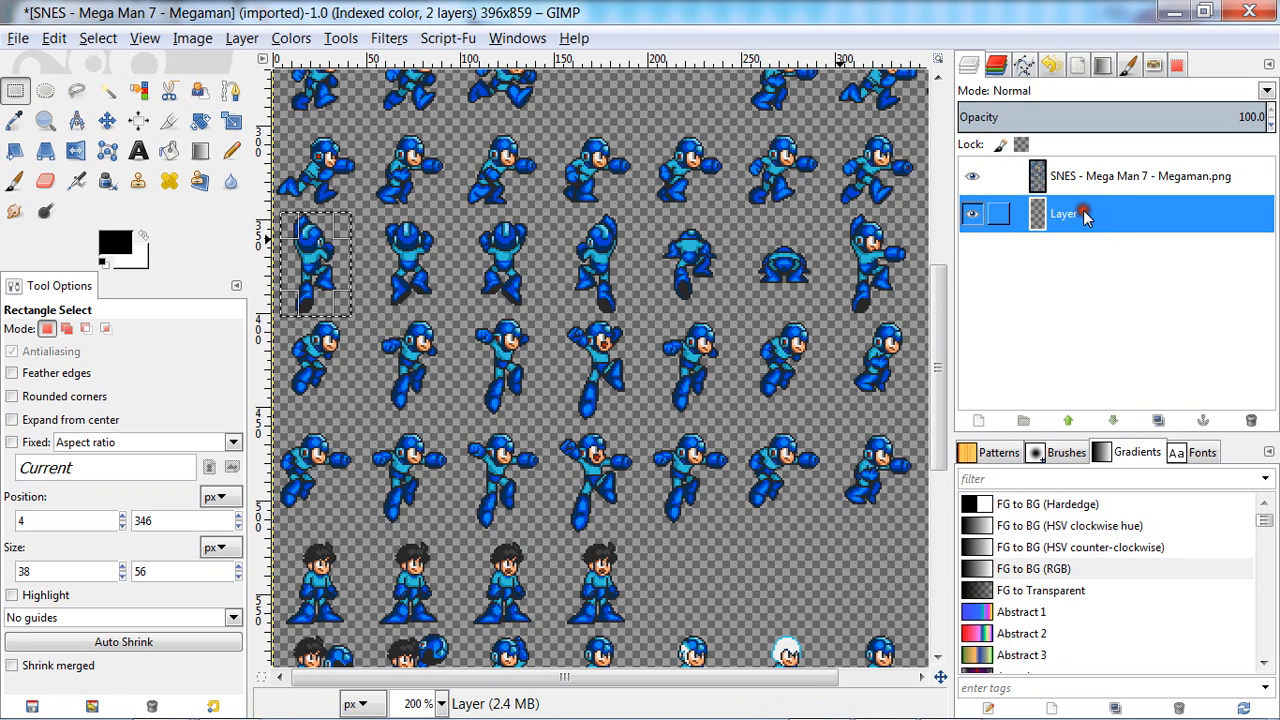
Bucket-fill the selected area behind the sprite with black, refill it with white and clear the selection
key(shift+b)
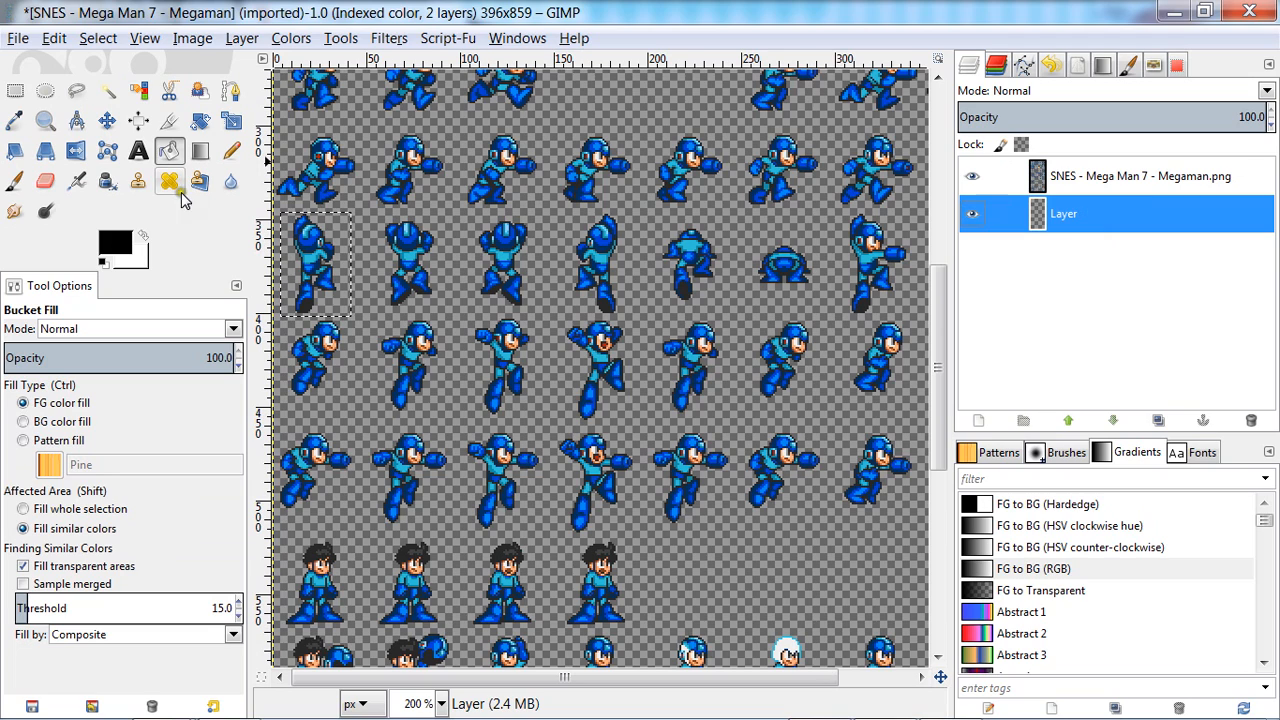
click(335, 258)
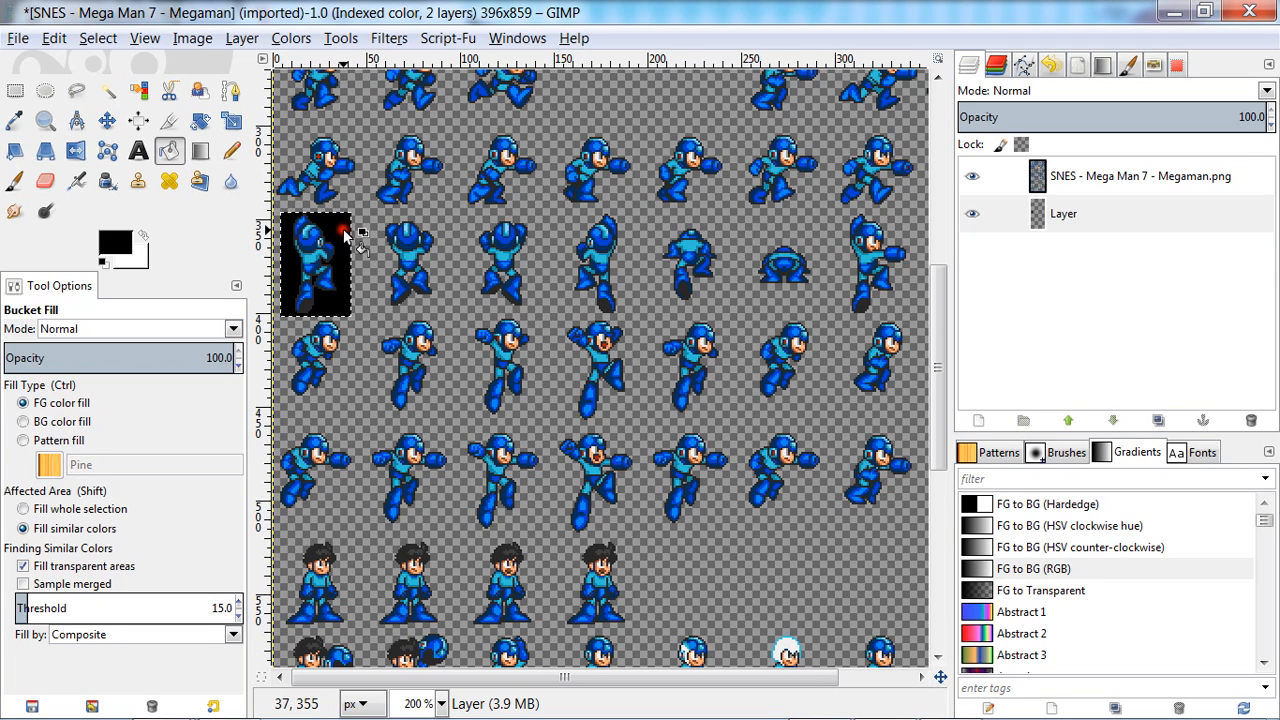
click(142, 236)
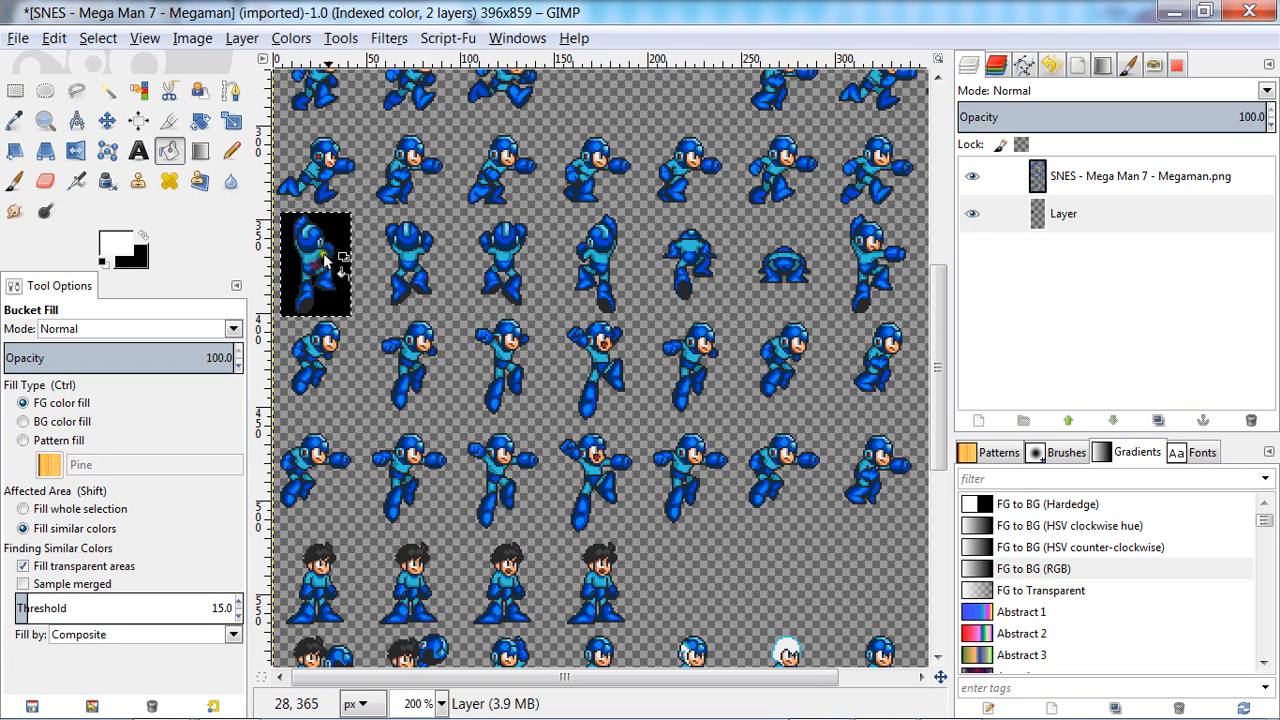
click(340, 240)
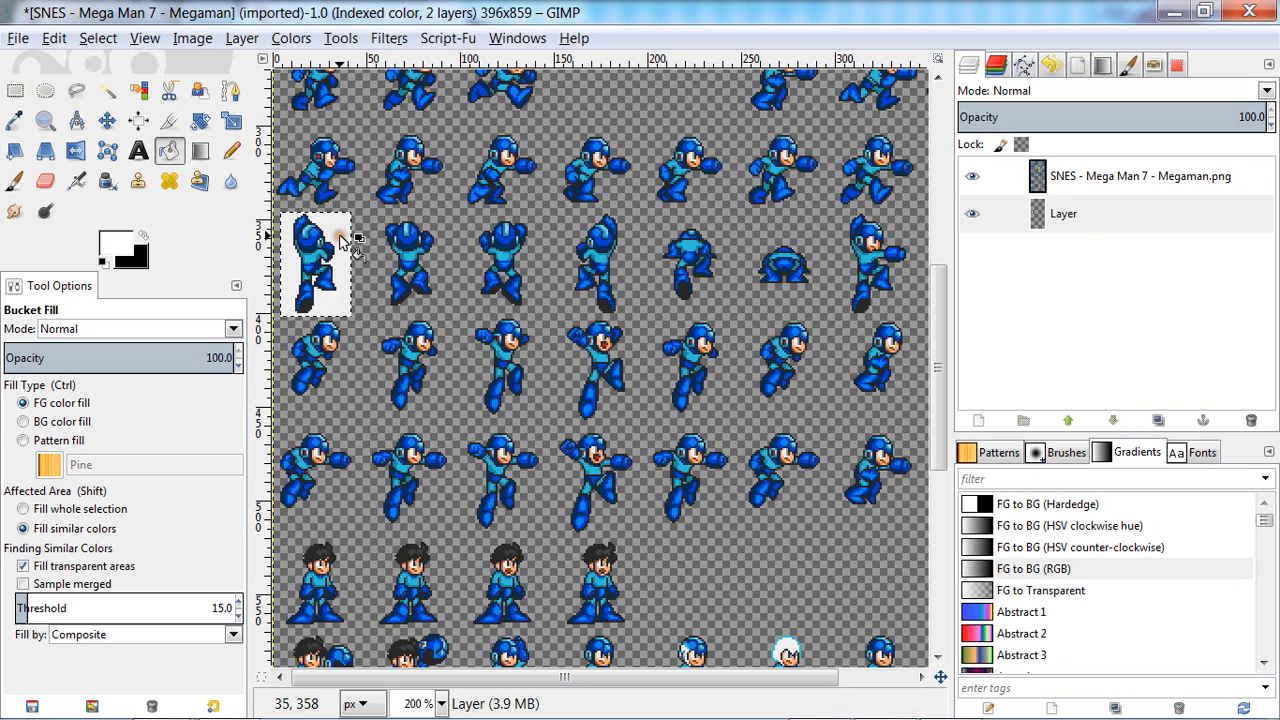
key(shift+ctrl+a)
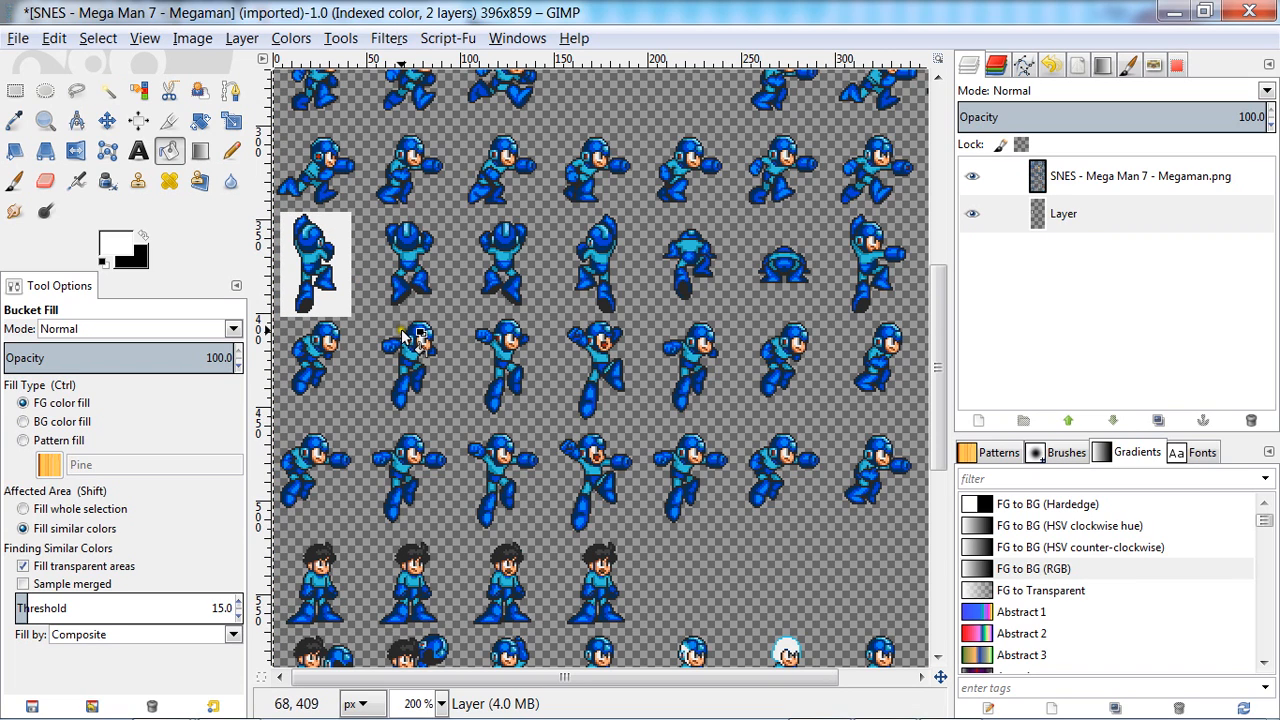
Select the sprite with the white background using a rectangle of about 40 × 60 px and copy its visible pixels
key(r)
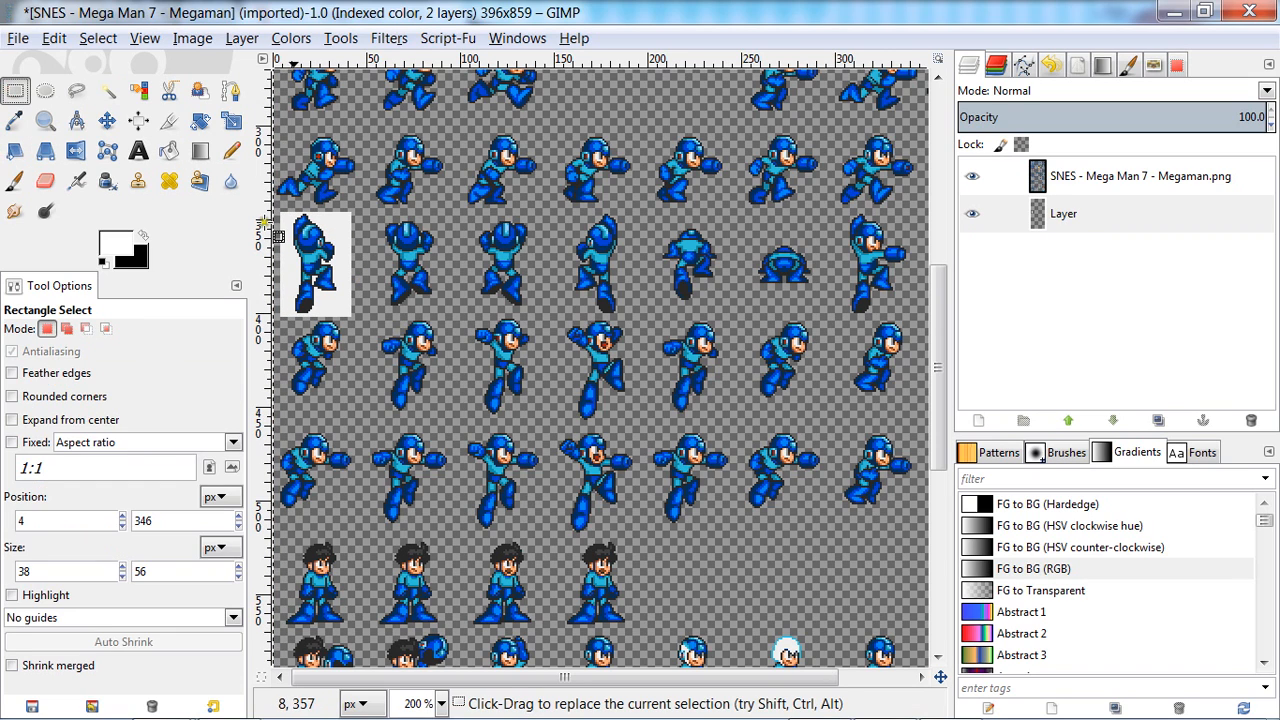
click(346, 246)
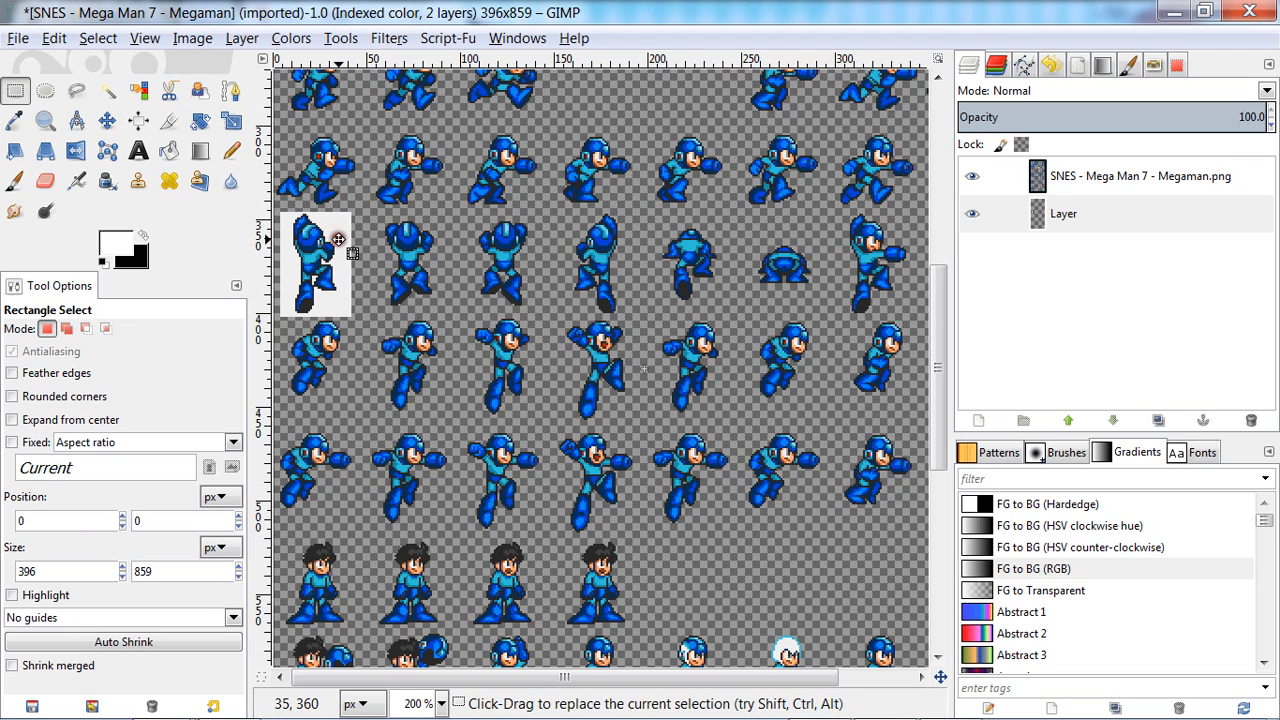
click(408, 264)
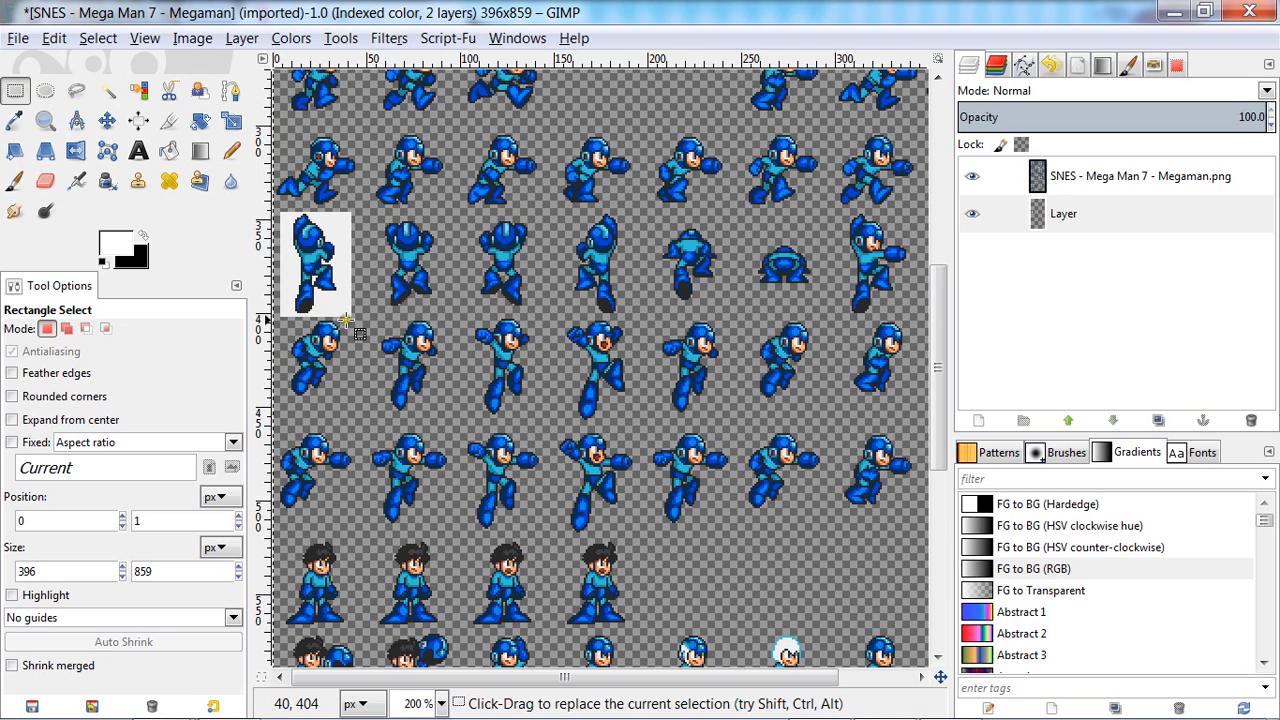
drag(357, 326, 279, 207)
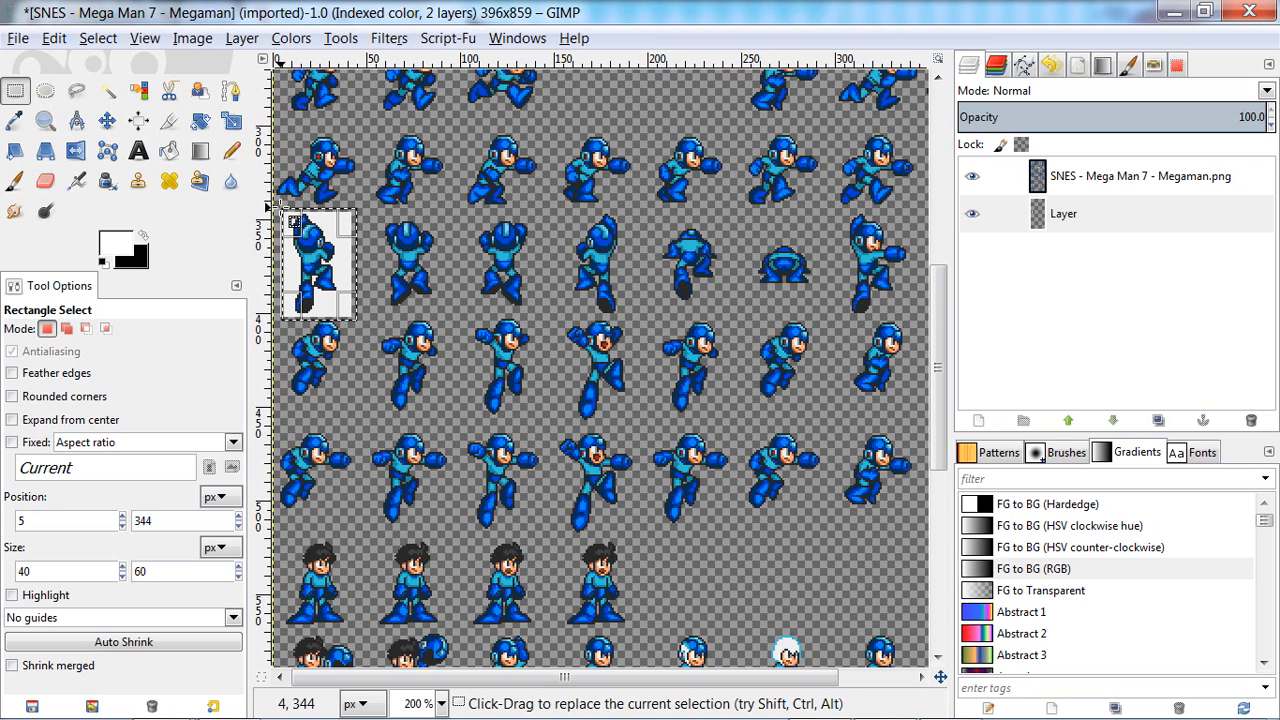
key(ctrl+shift+c)
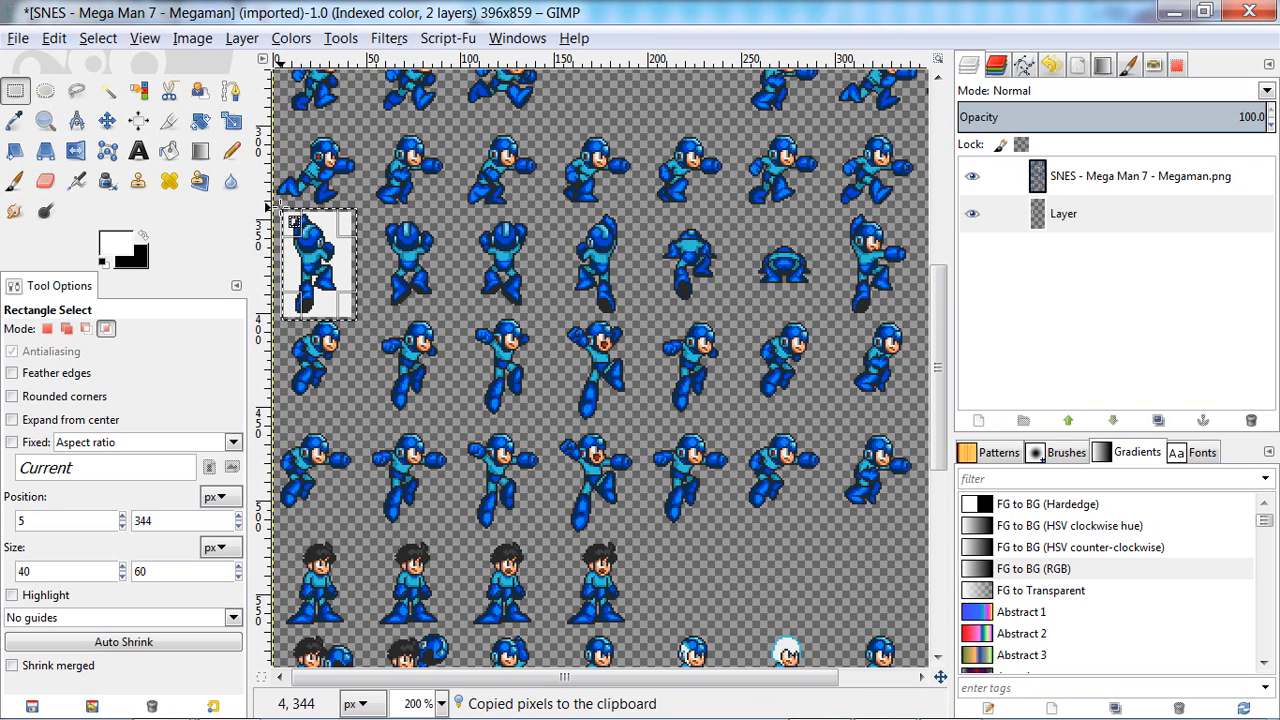
Paste the copied sprite, move it over the third sprite in the row below and turn the floating selection into a layer
click(397, 283)
key(ctrl+v)
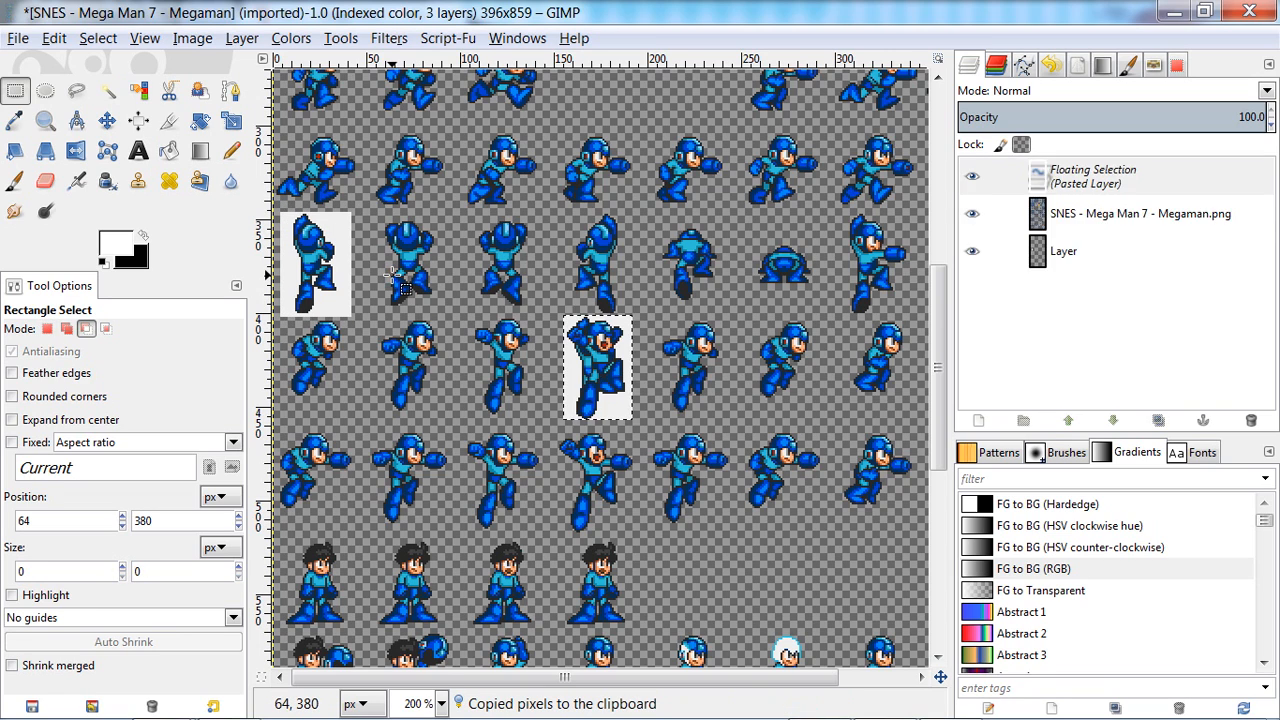
drag(598, 369, 483, 378)
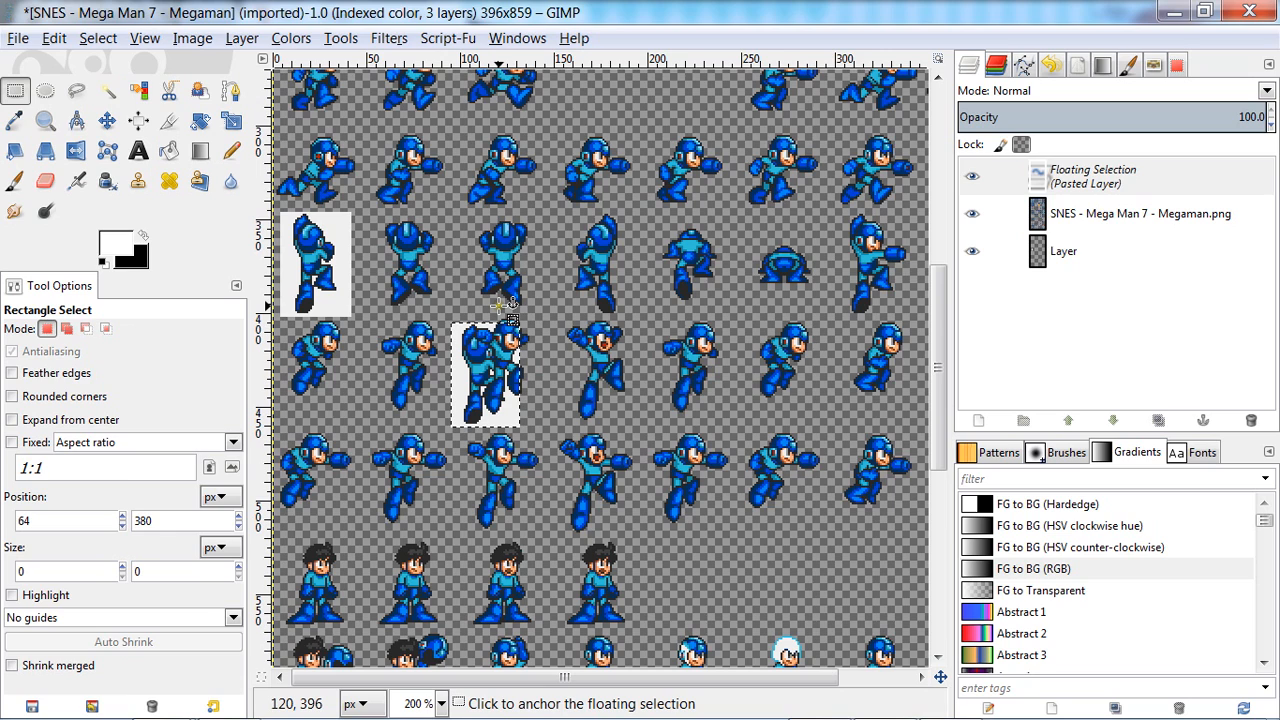
right_click(1069, 172)
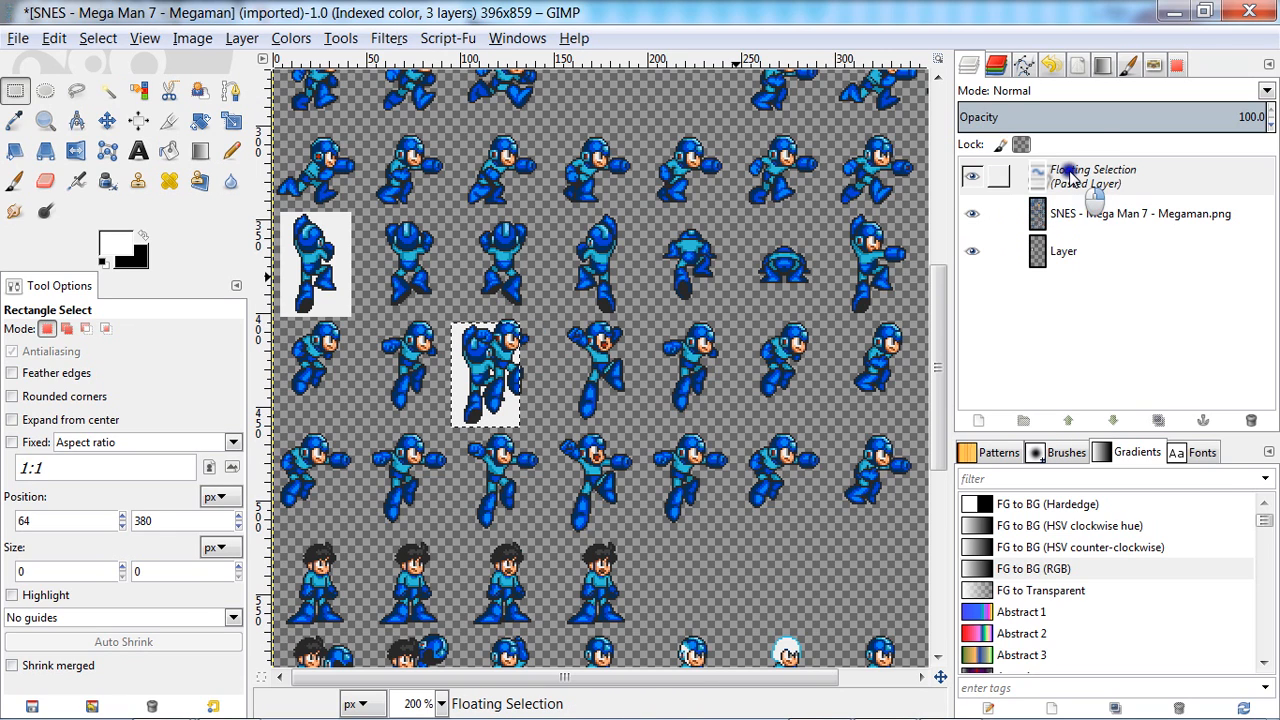
click(1142, 44)
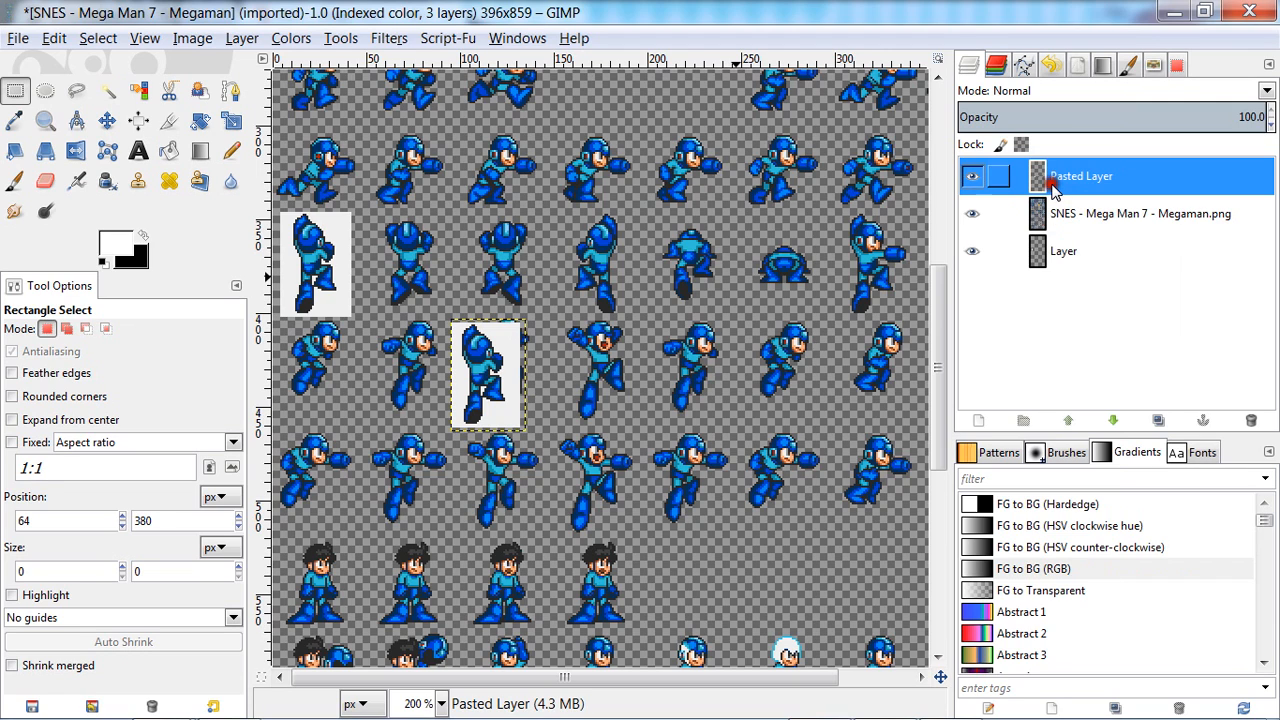
Toggle the visibility of Pasted Layer off and on to compare the copied sprite with the sheet beneath it
click(973, 176)
click(973, 176)
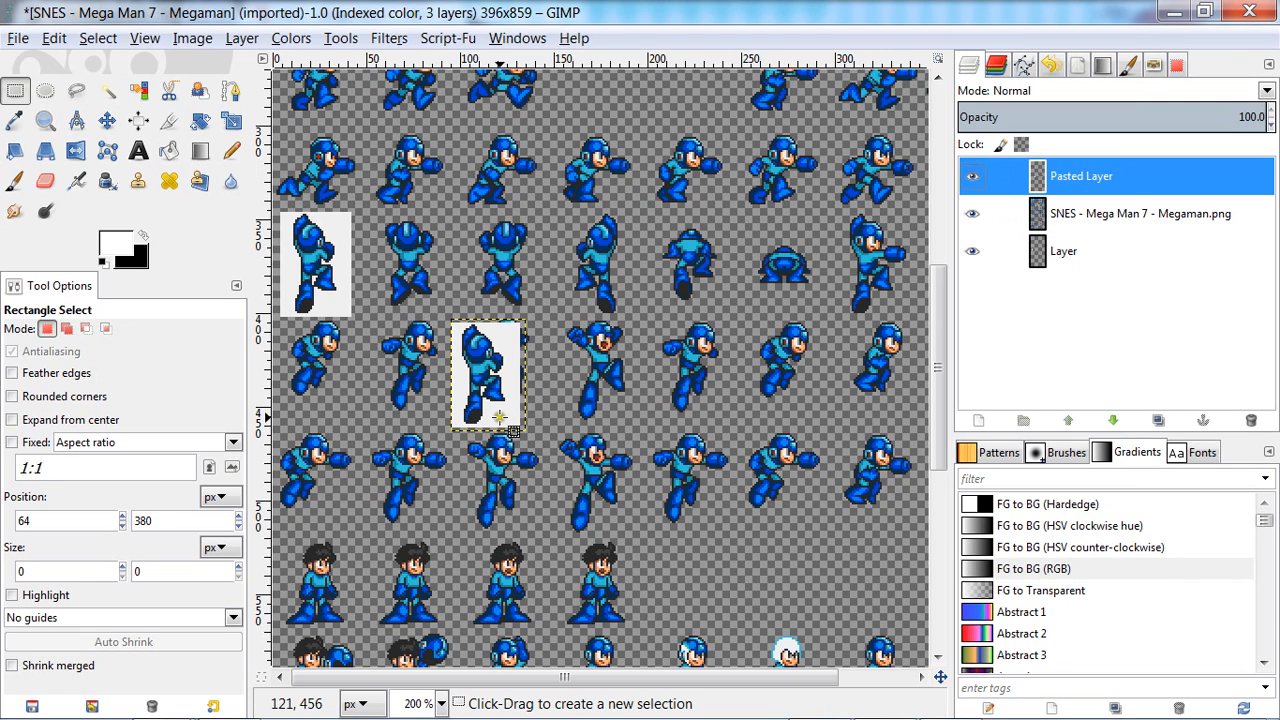
click(483, 349)
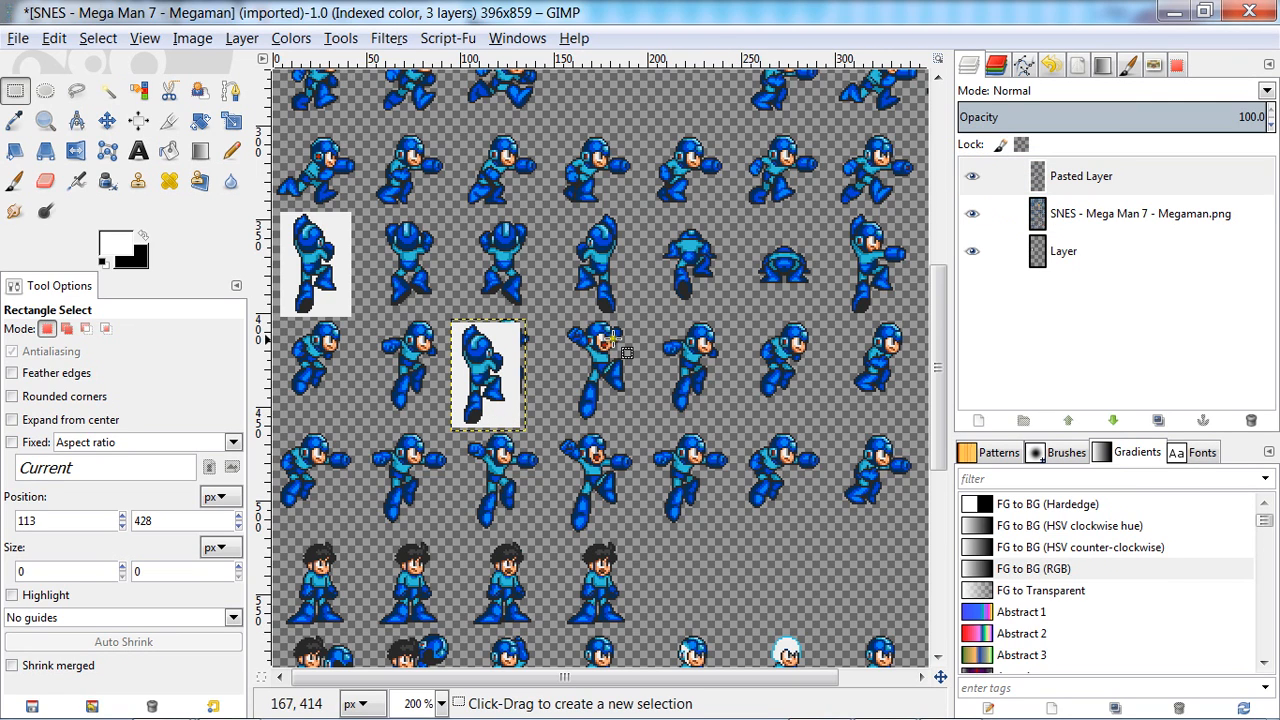
click(575, 337)
click(976, 177)
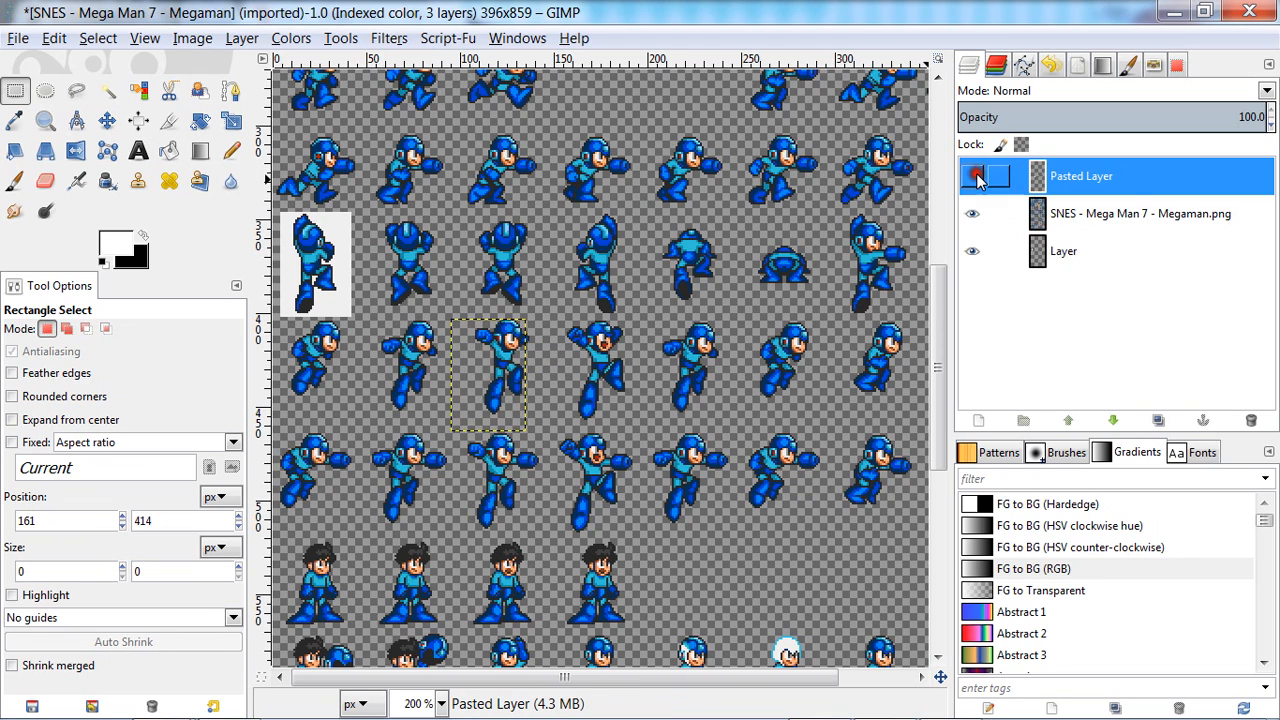
click(973, 176)
click(973, 176)
click(973, 176)
click(973, 176)
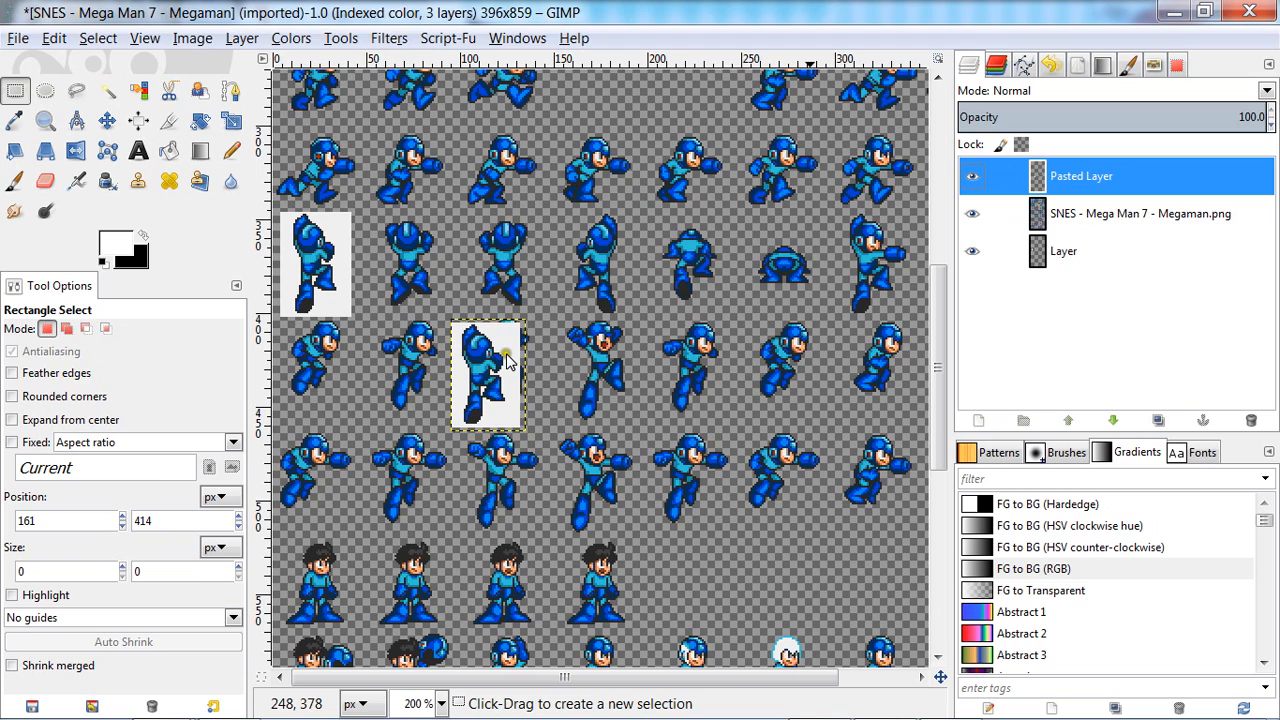
Select the white background of the pasted sprite with Fuzzy Select and cut it out
click(972, 176)
click(972, 176)
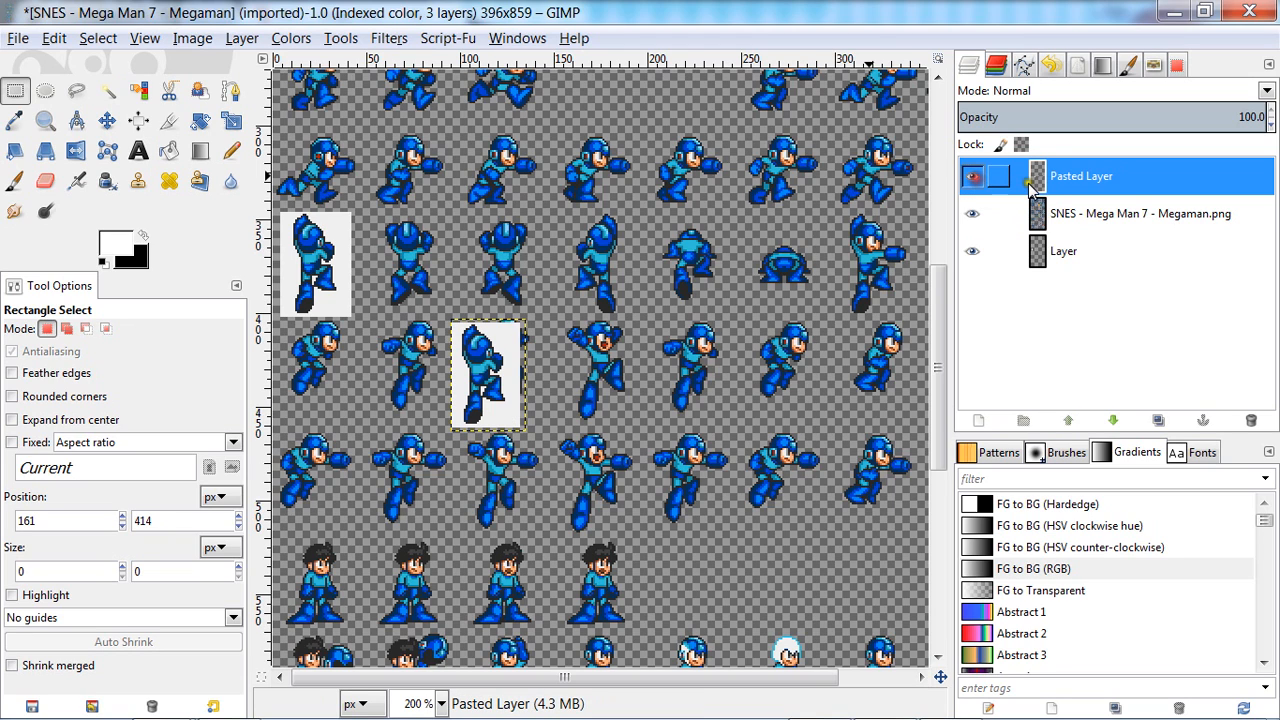
key(u)
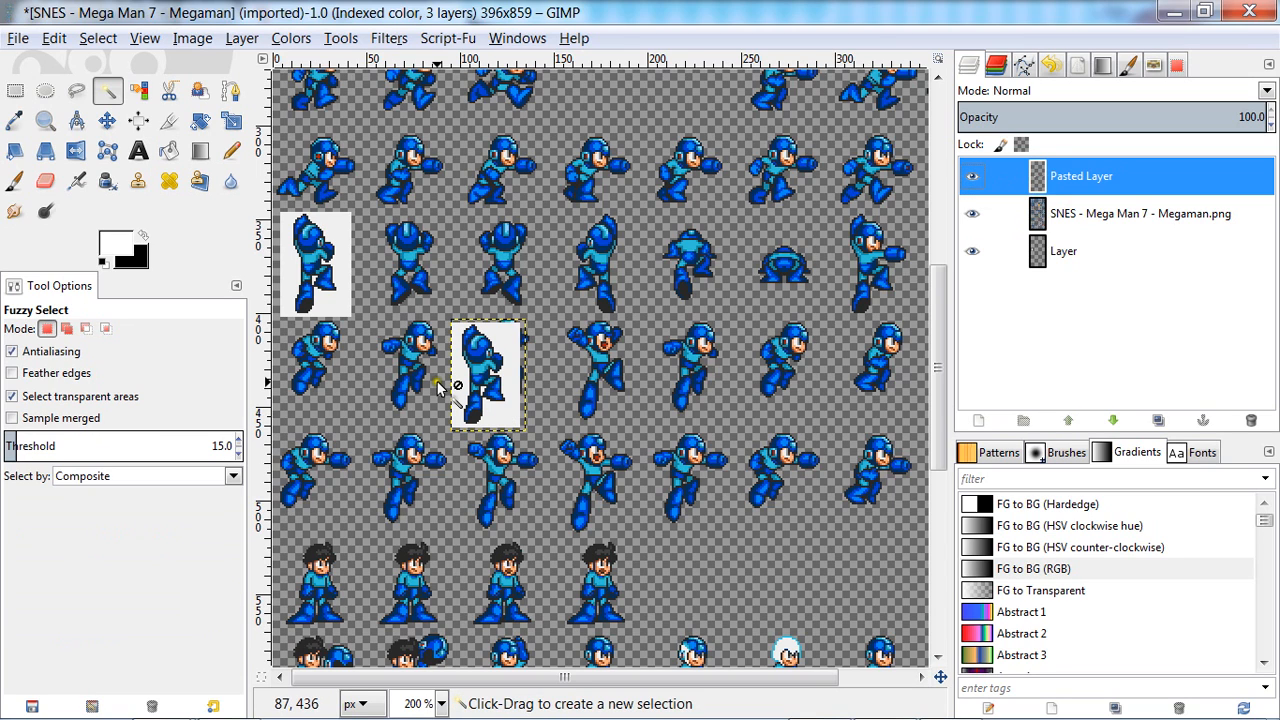
click(503, 337)
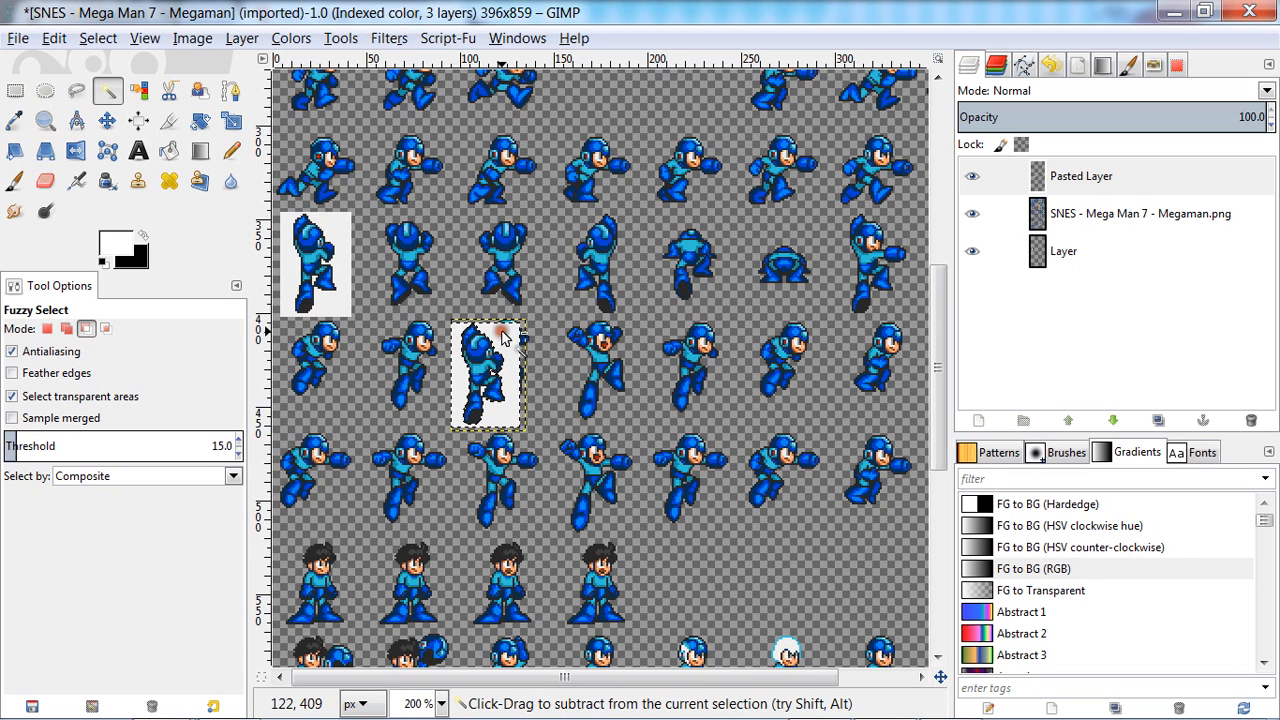
key(ctrl+x)
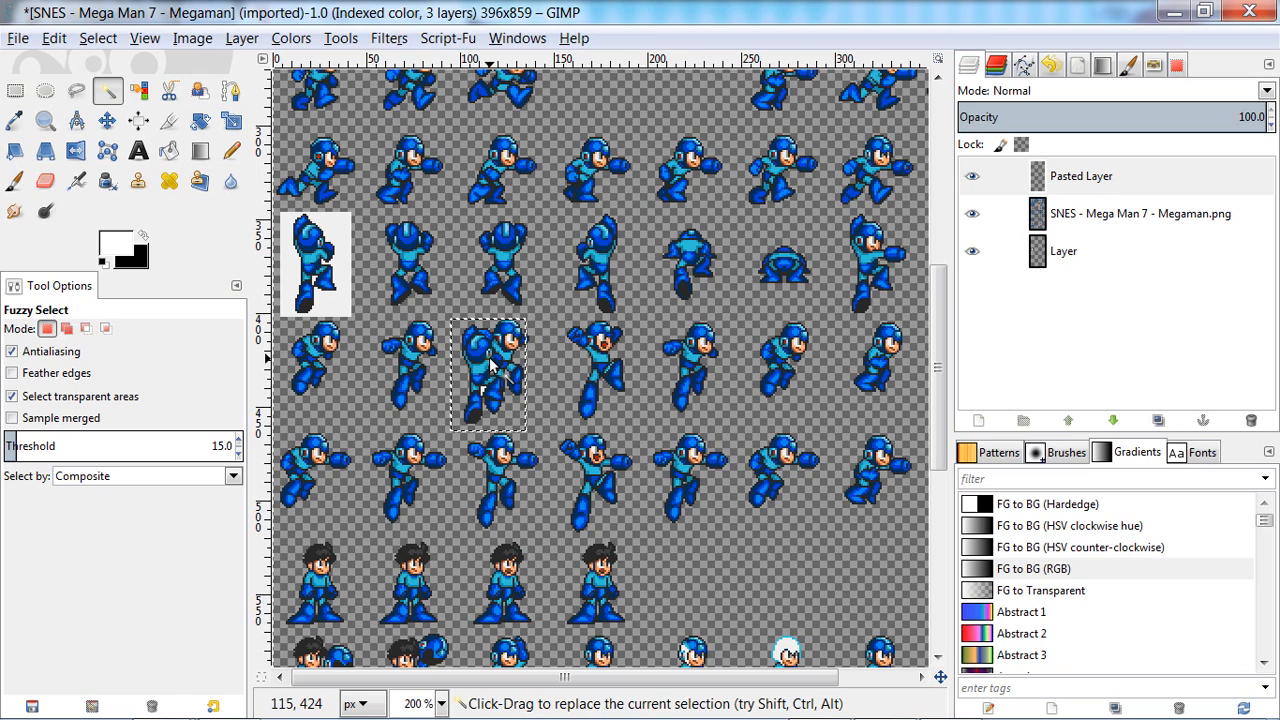
Clear the copied sprite's pixels and delete both Pasted Layer and the white backing layer, leaving only the sprite sheet
click(1066, 178)
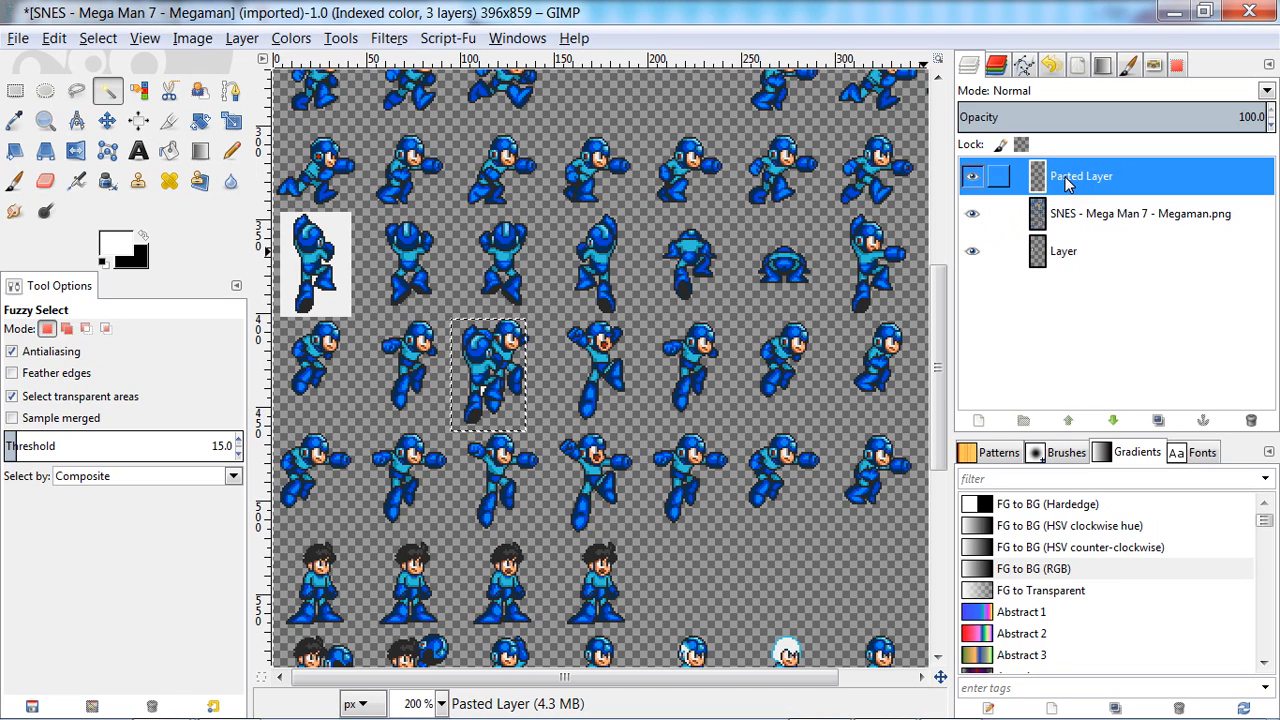
key(Delete)
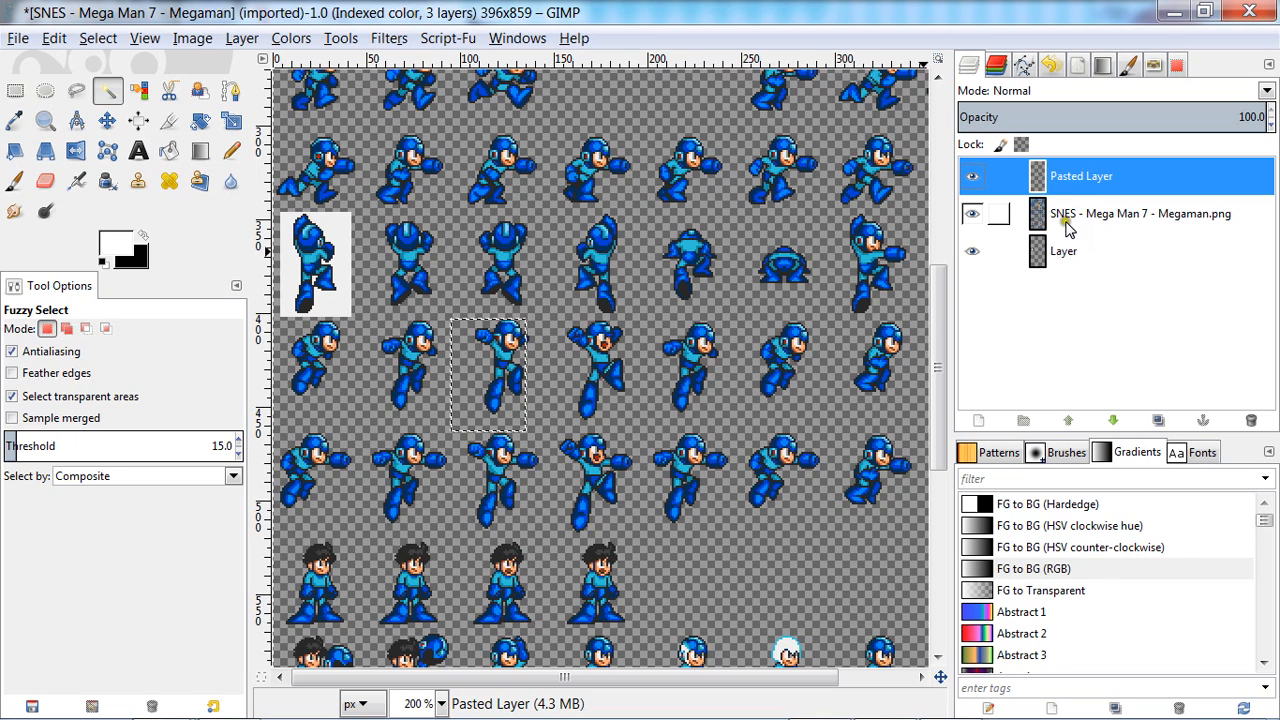
click(1251, 419)
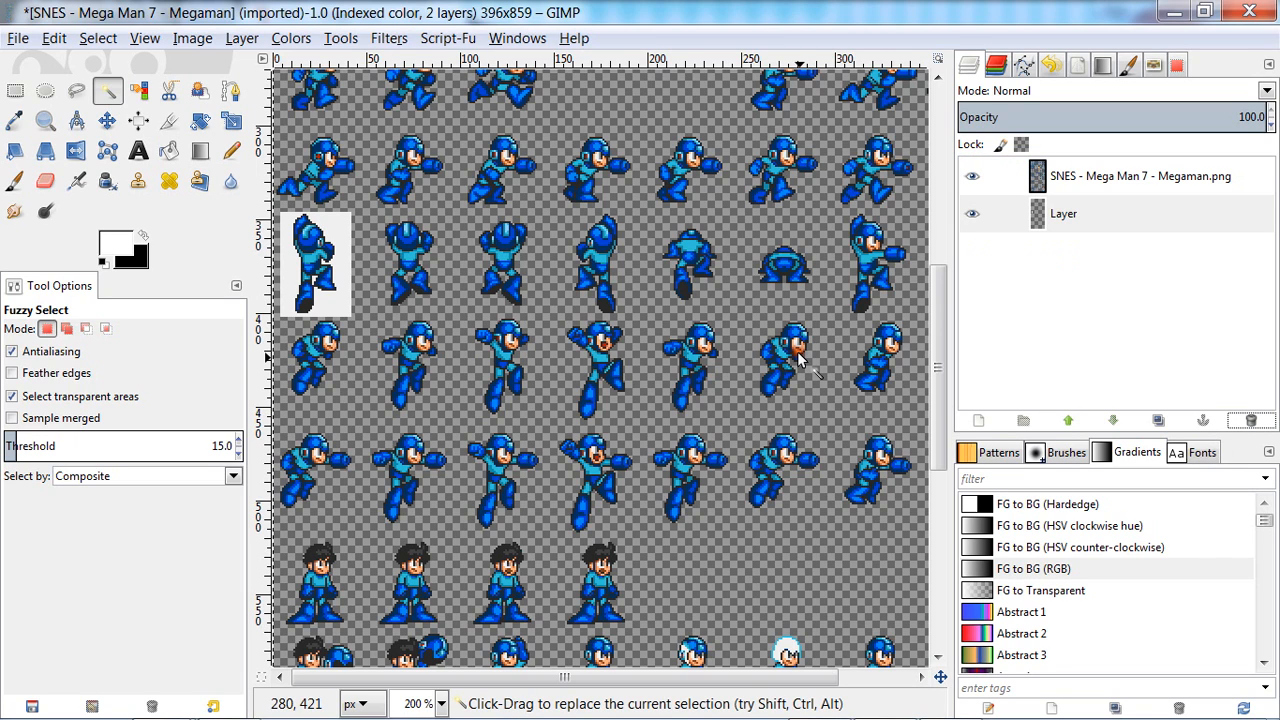
click(1060, 214)
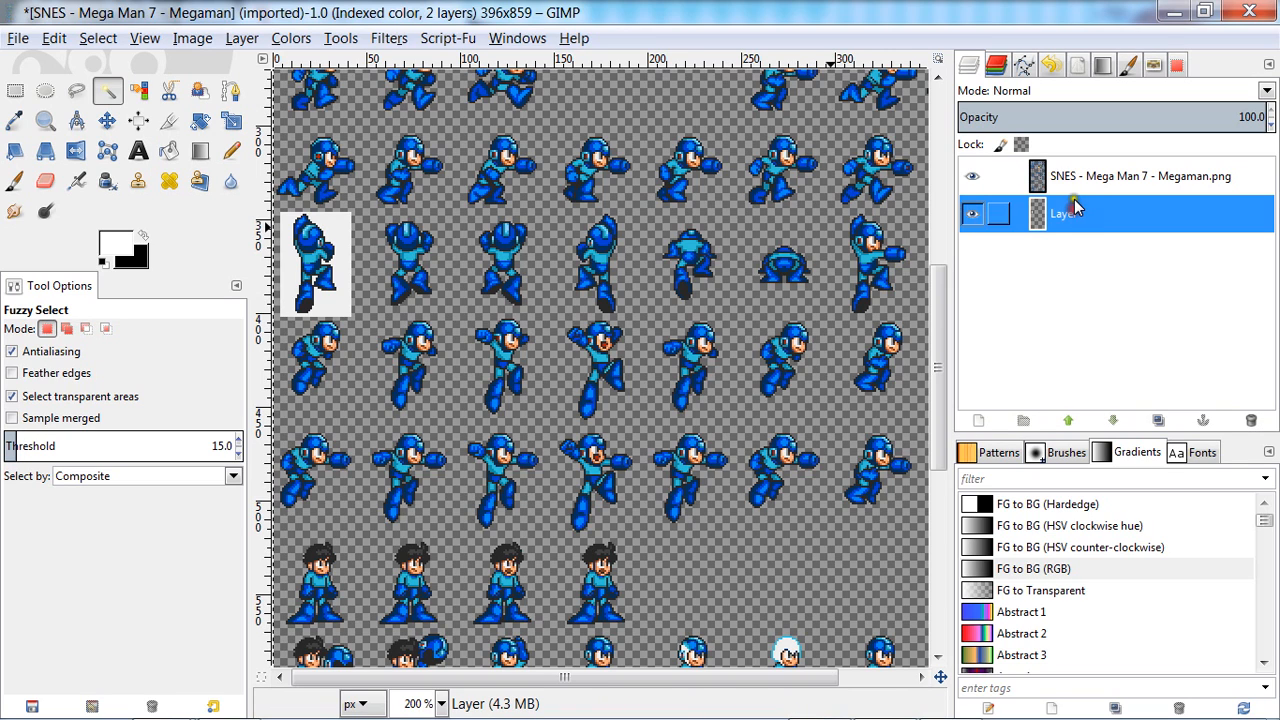
click(1248, 420)
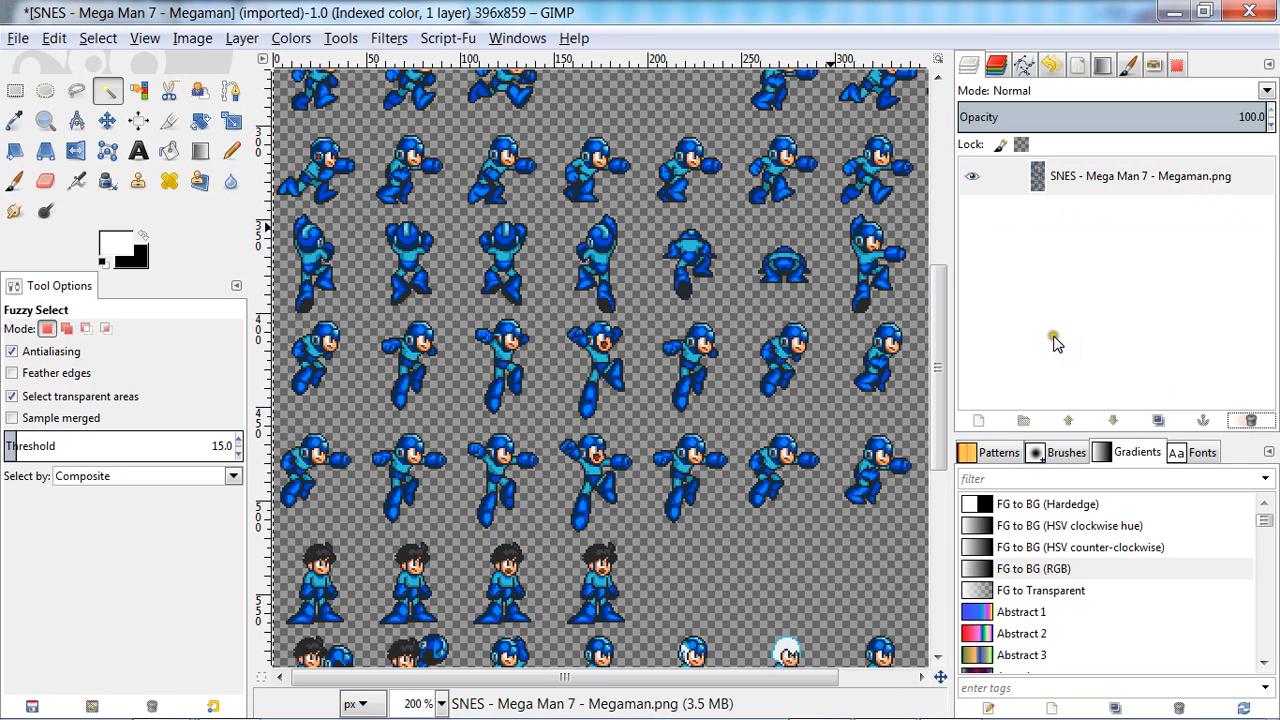
Select the first standing sprite in the sheet's second row with a rectangle of about 41 × 43 px
click(20, 91)
drag(936, 400, 930, 185)
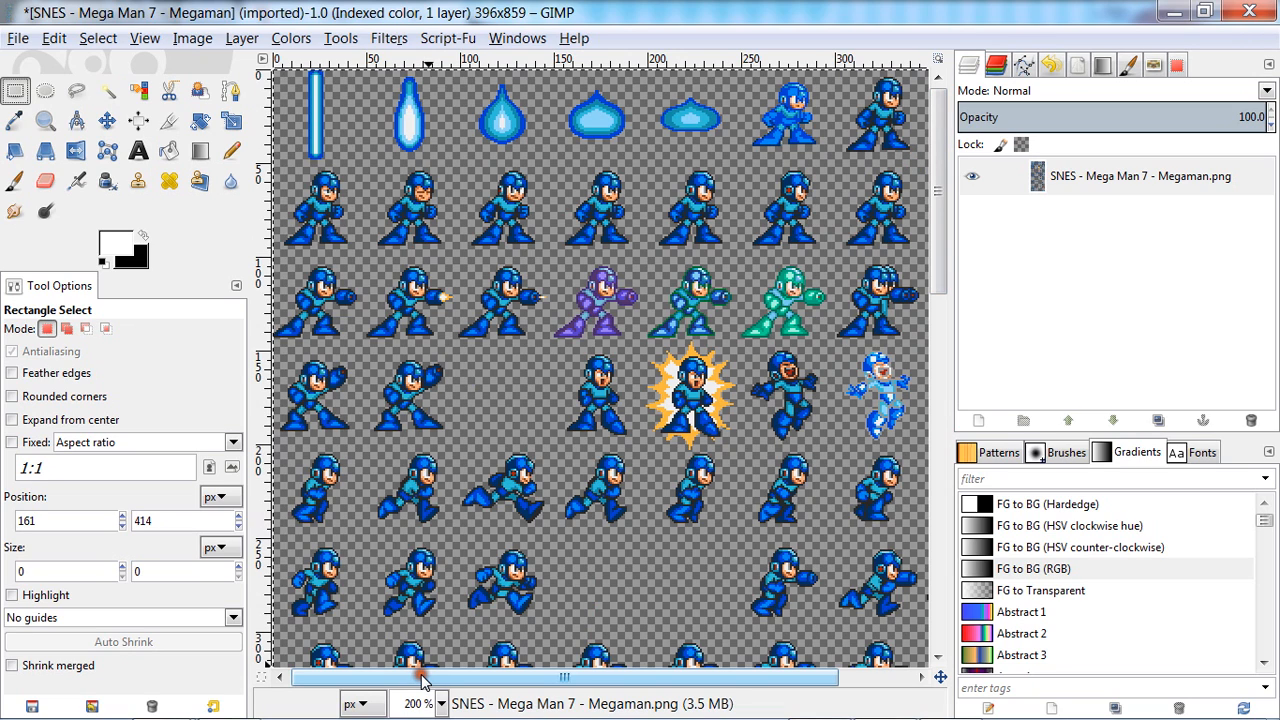
click(441, 704)
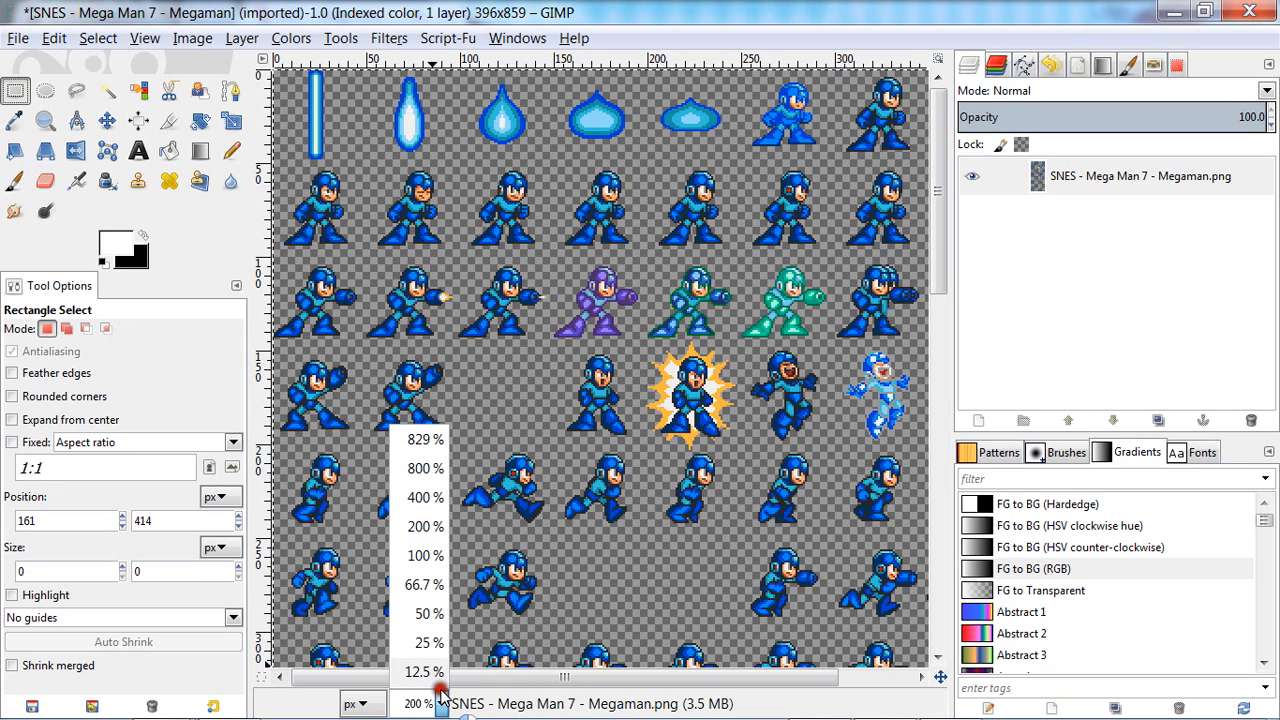
click(418, 498)
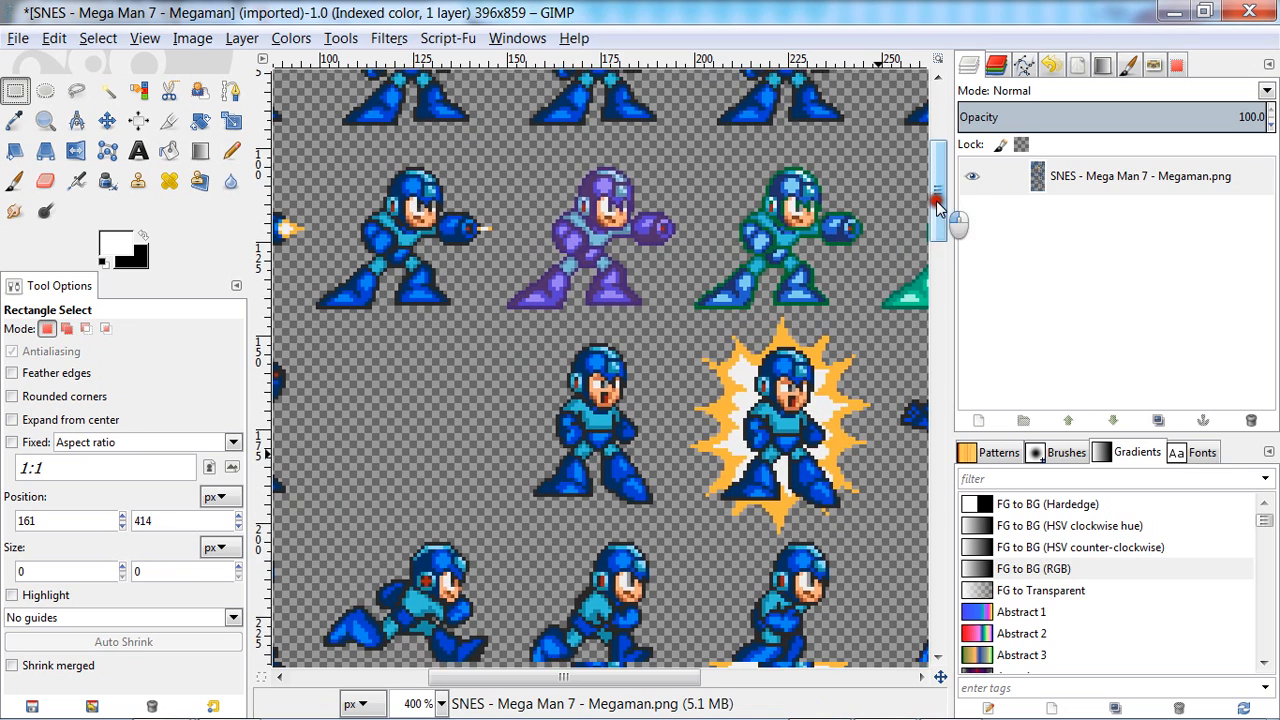
drag(937, 190, 925, 140)
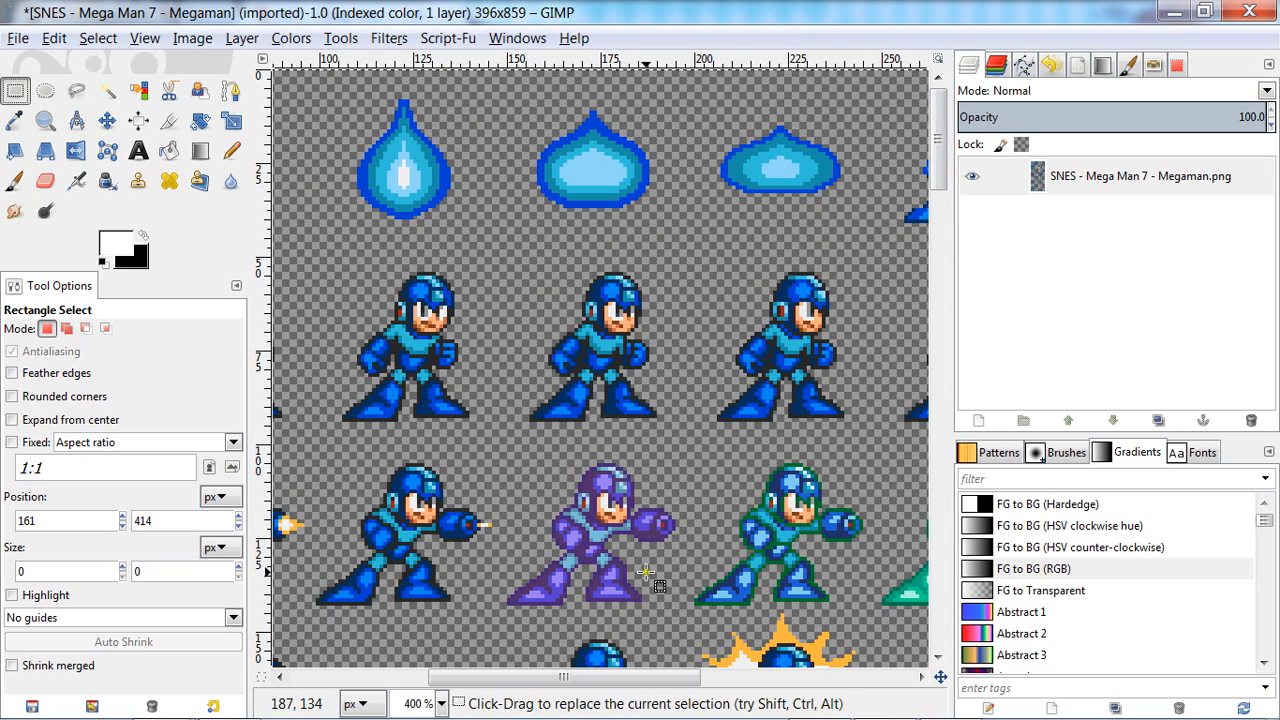
drag(657, 678, 520, 678)
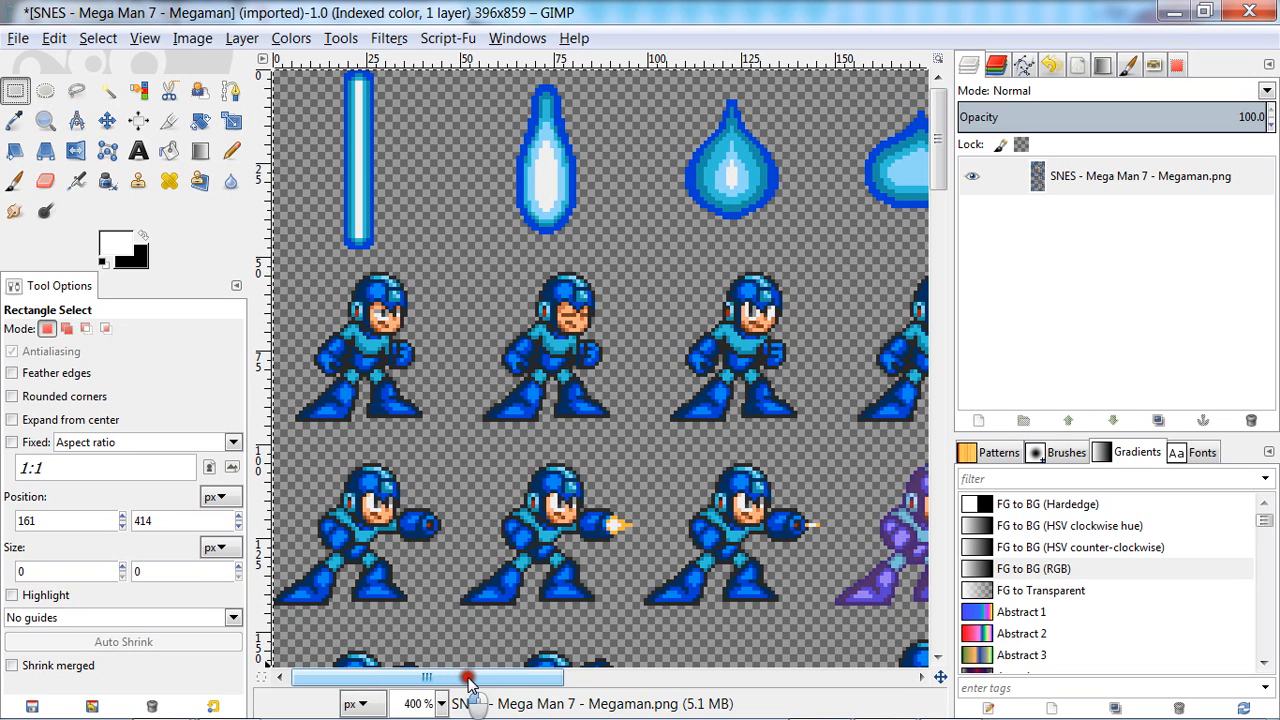
drag(466, 677, 292, 703)
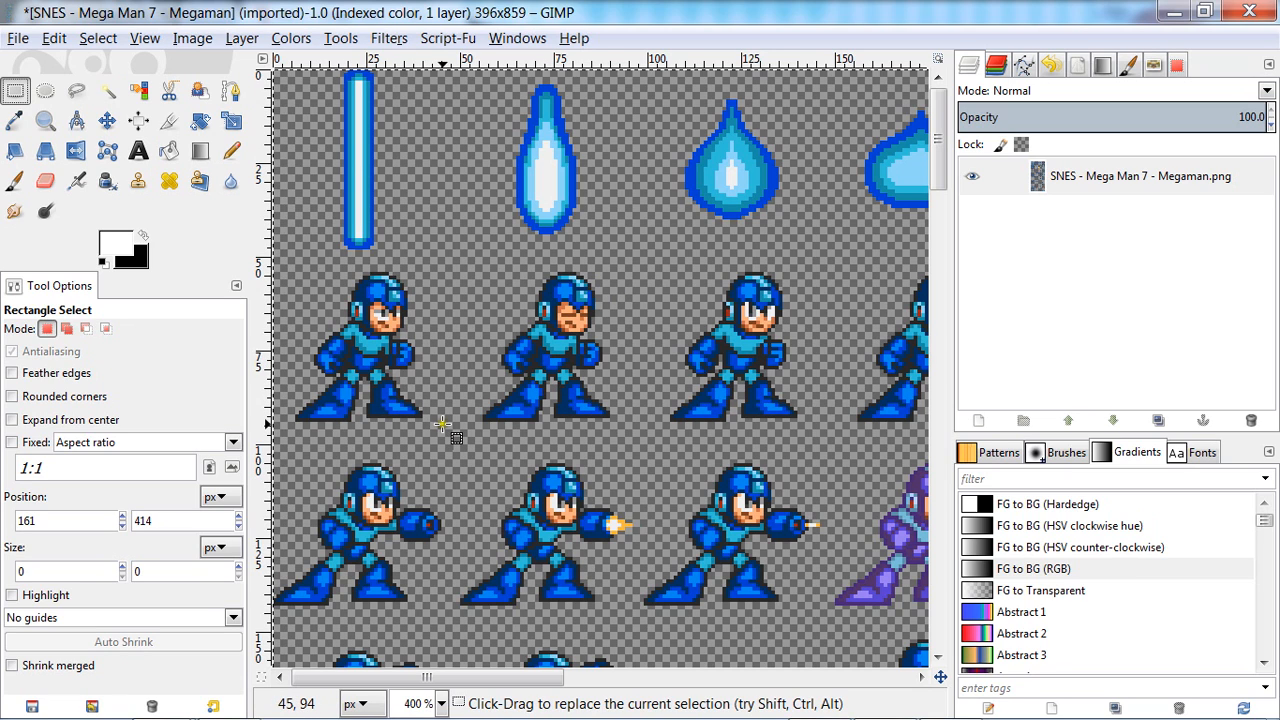
drag(437, 428, 580, 193)
click(557, 270)
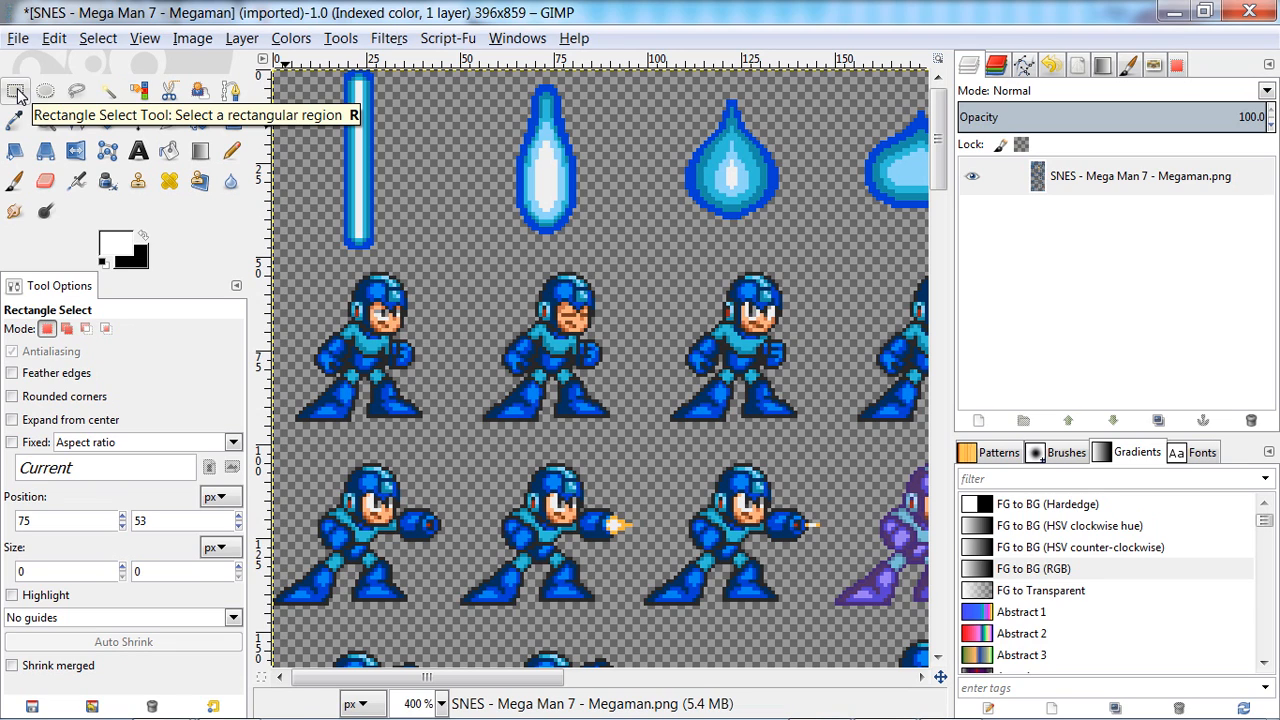
click(440, 426)
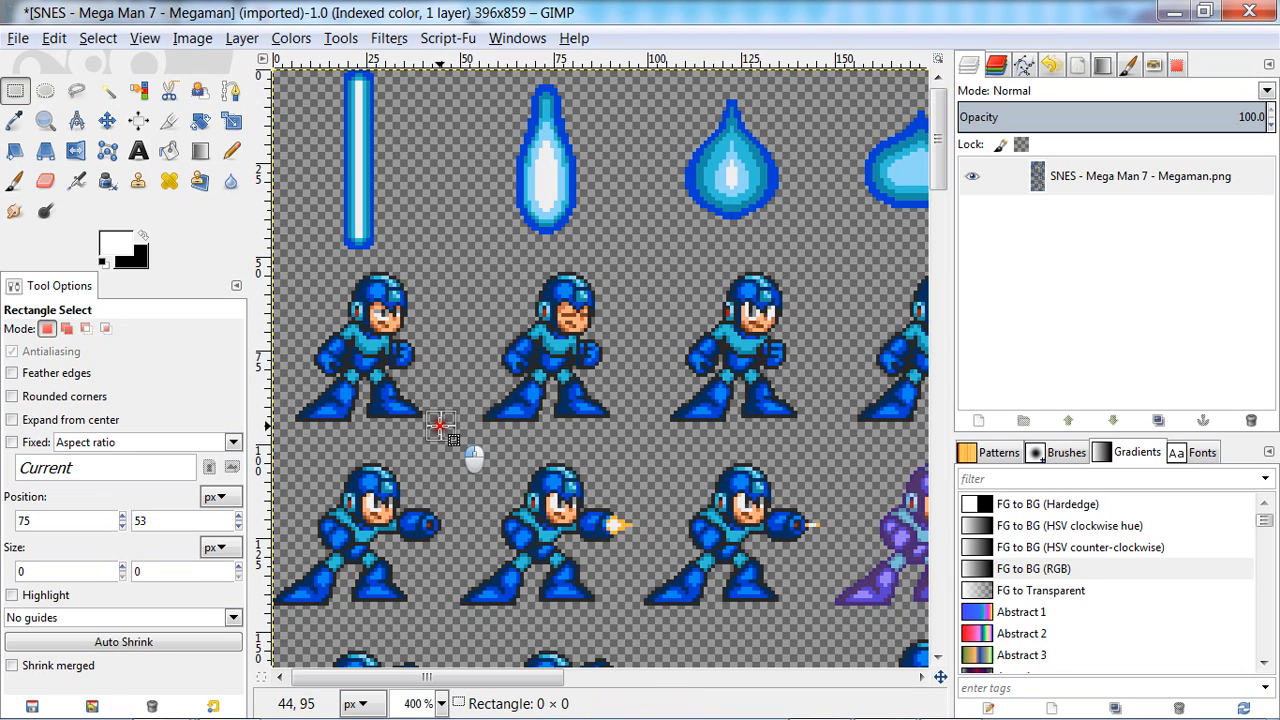
drag(440, 426, 293, 264)
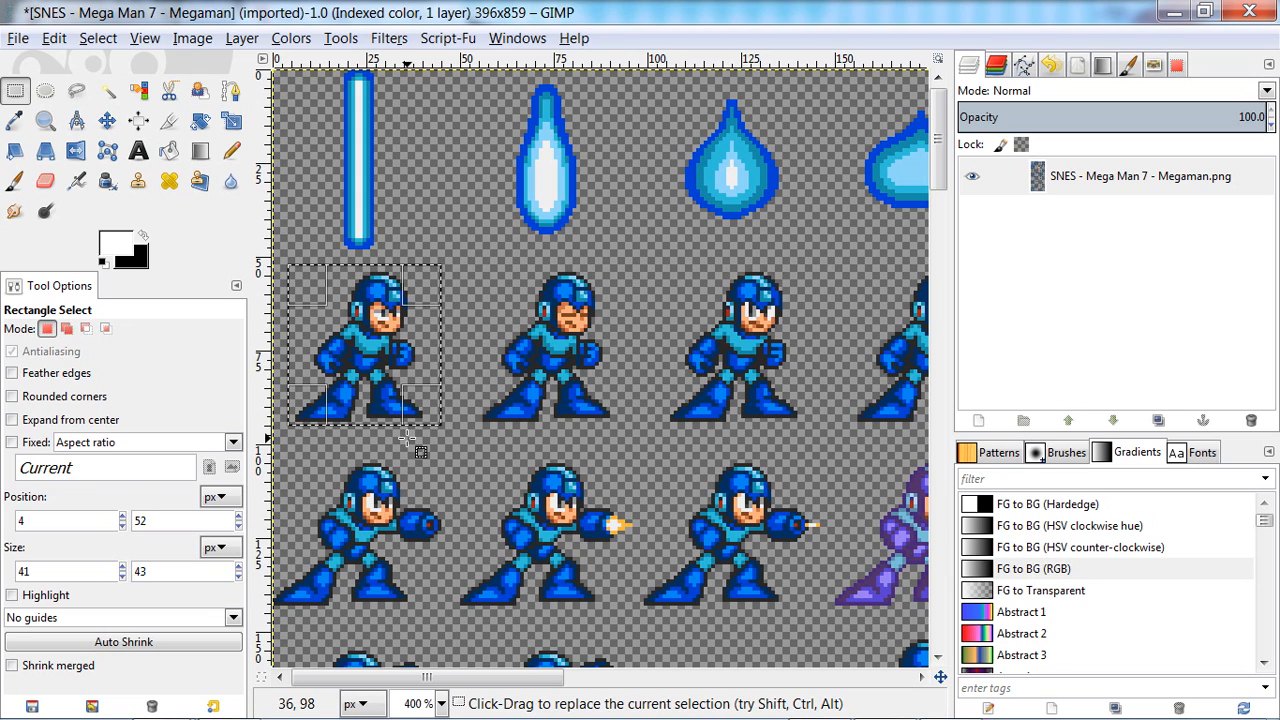
Copy the selected sprite, try cutting it out of the sheet and undo the cut
key(ctrl+c)
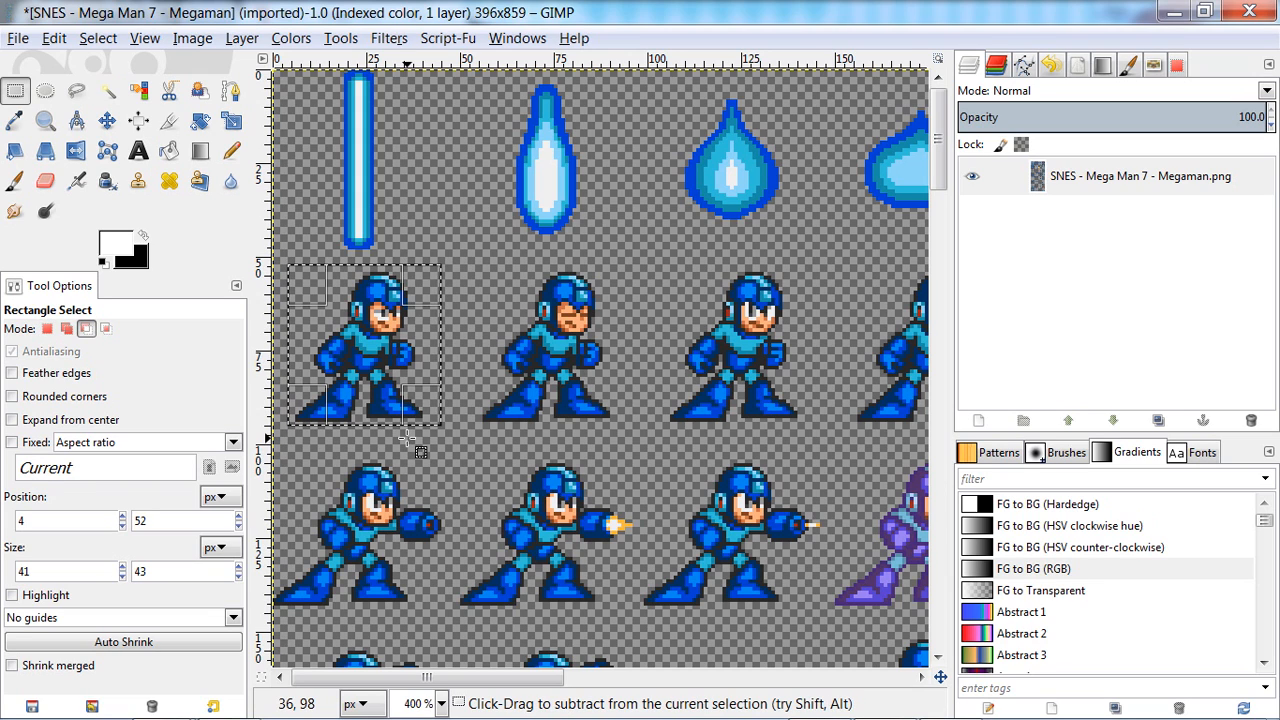
key(ctrl+c)
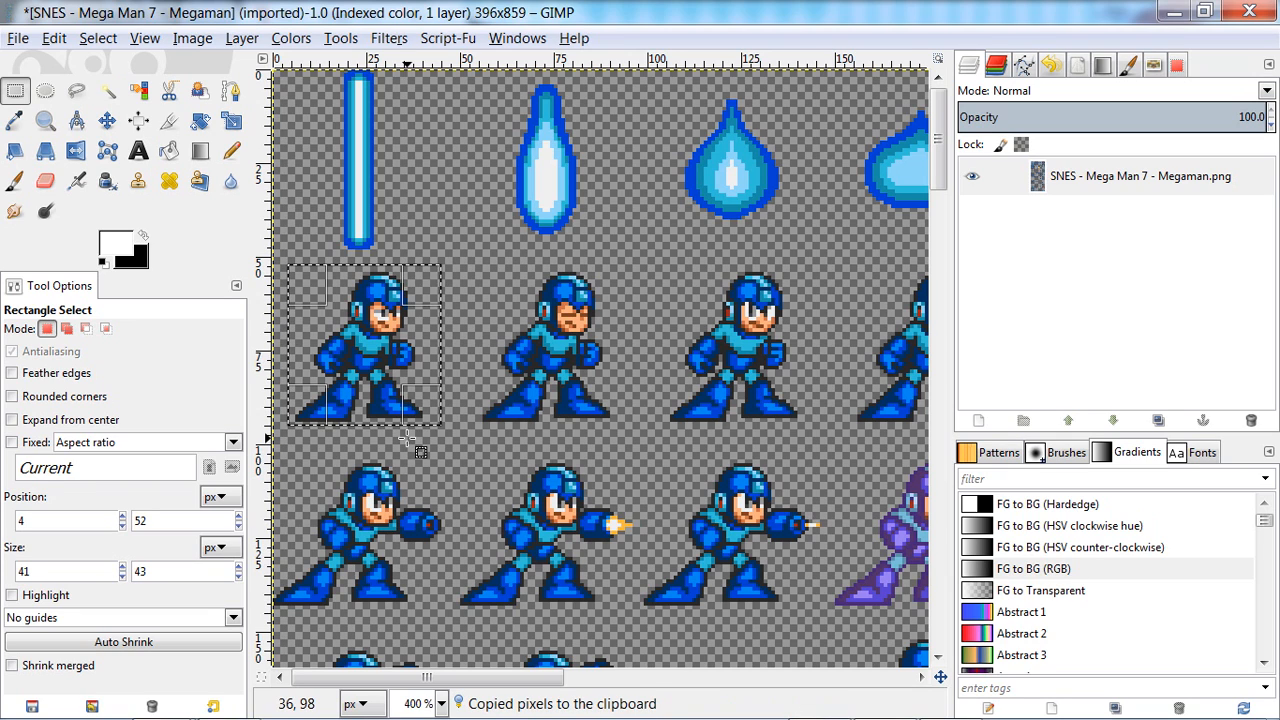
key(ctrl)
key(ctrl+x)
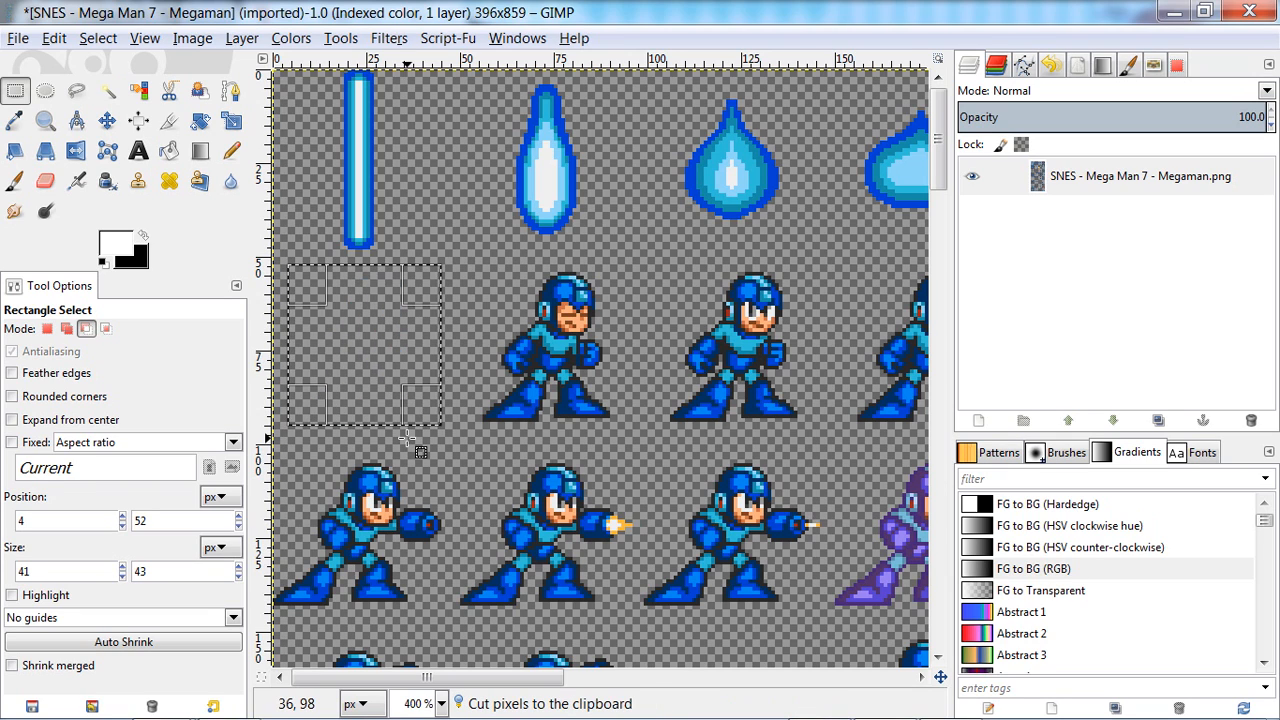
key(ctrl+z)
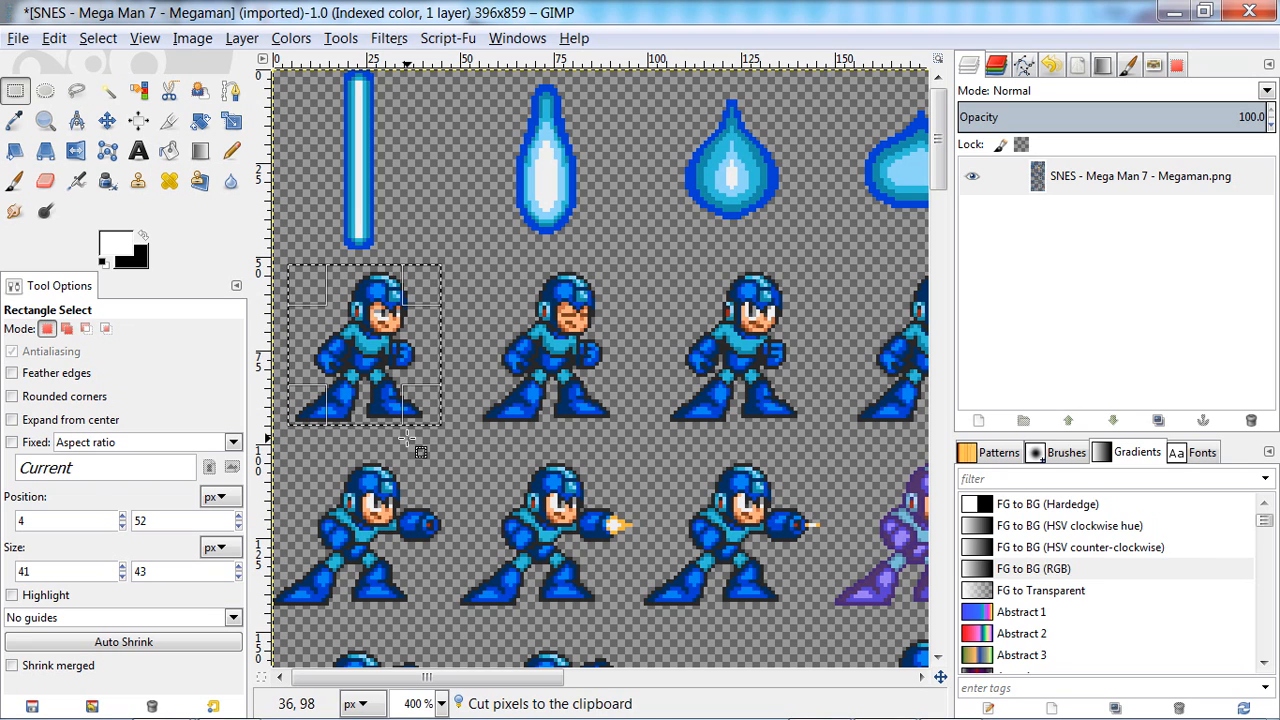
Copy the selected standing sprite and paste it as a new image
key(ctrl)
key(ctrl+c)
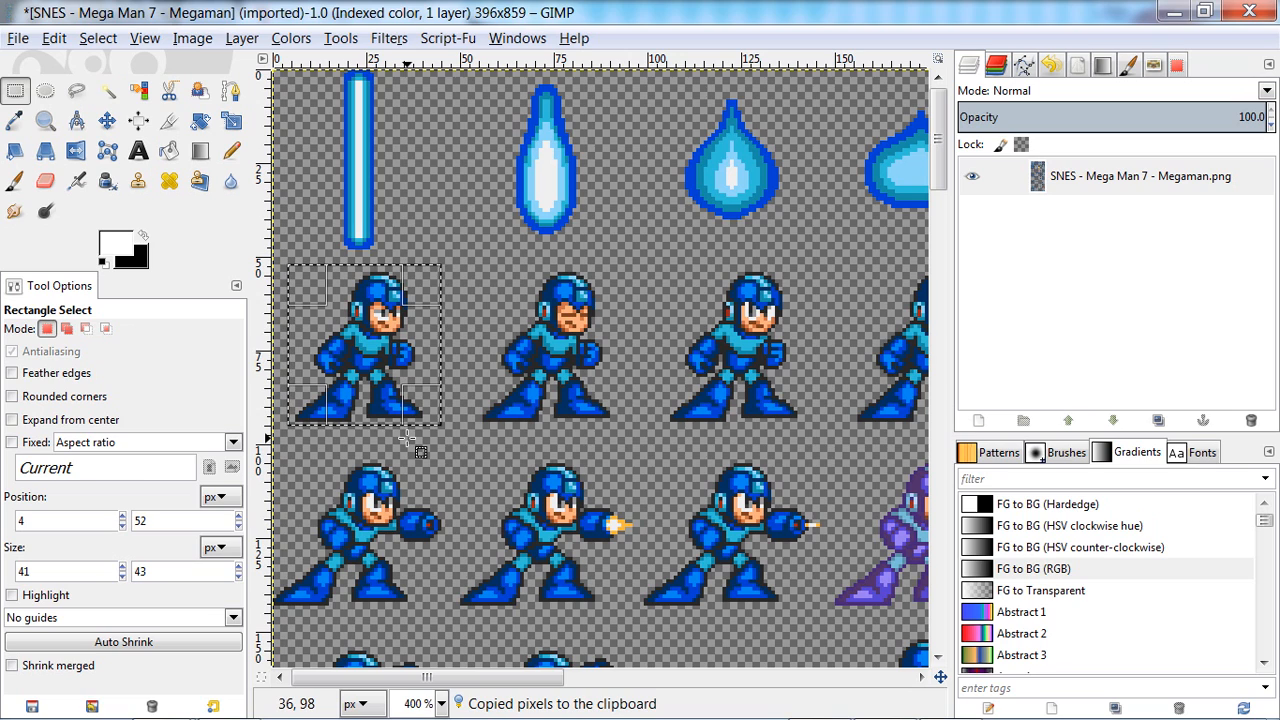
key(ctrl+shift)
key(ctrl+shift+v)
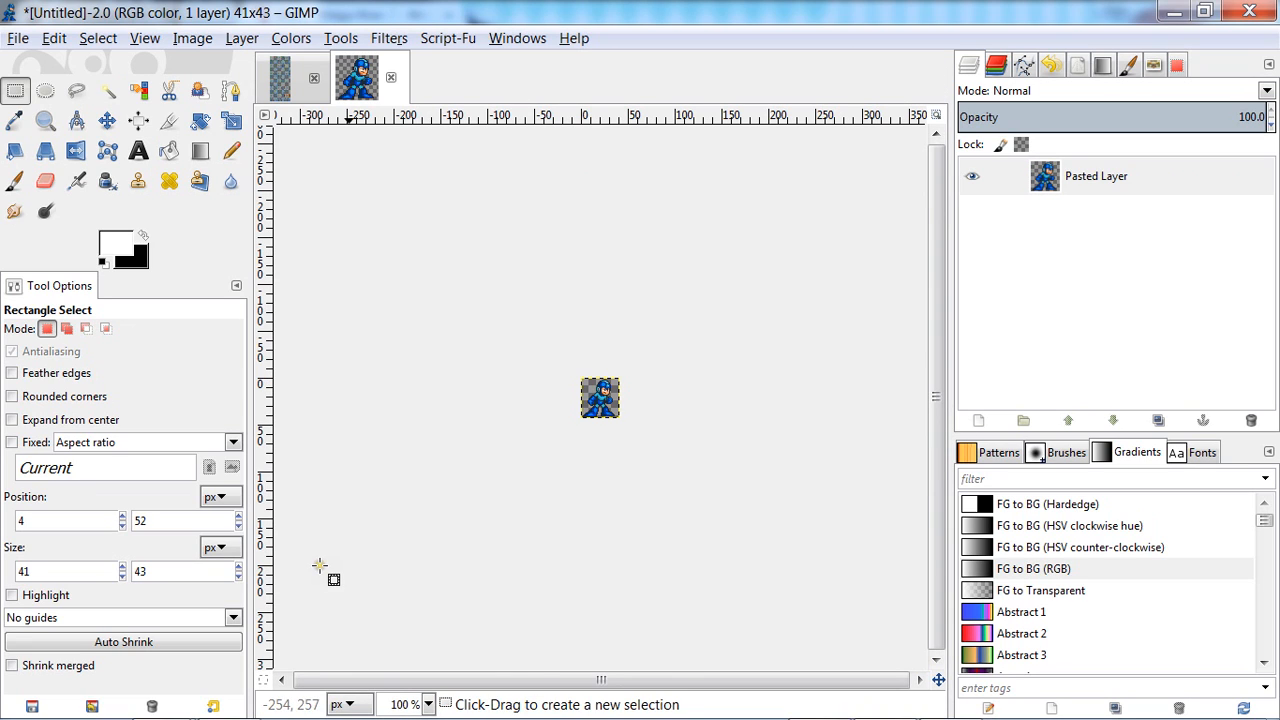
click(429, 704)
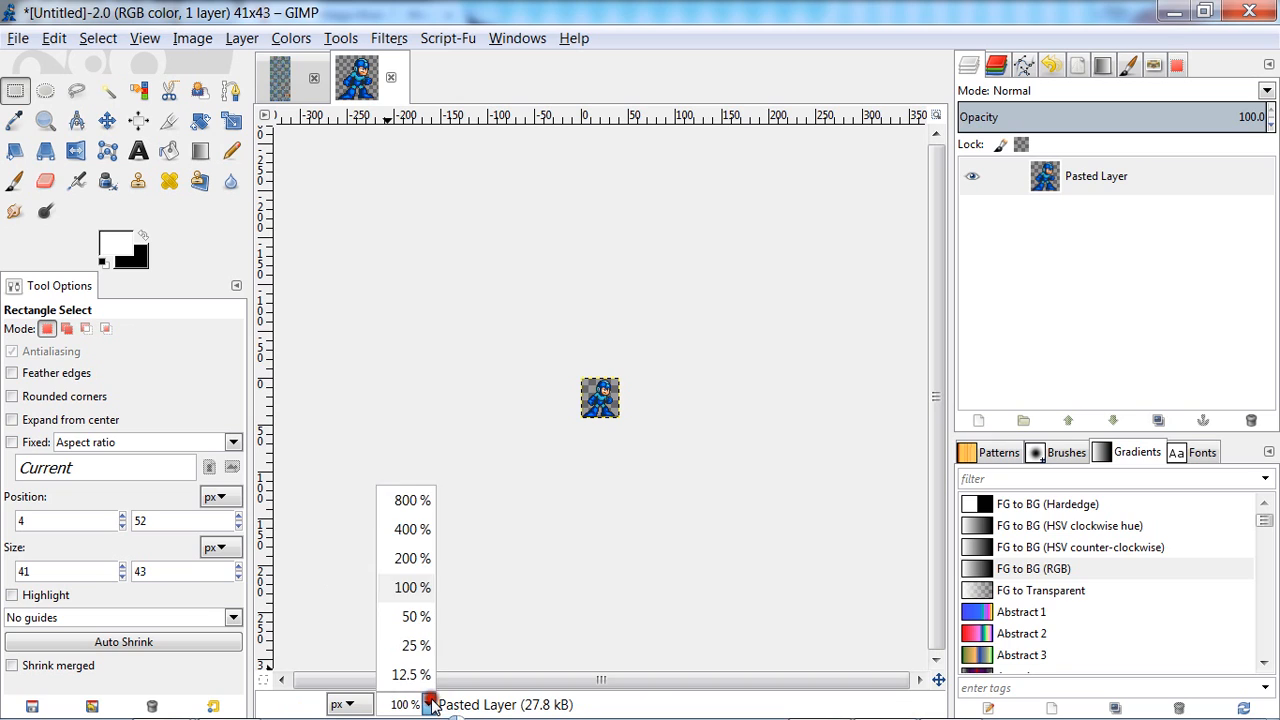
click(413, 556)
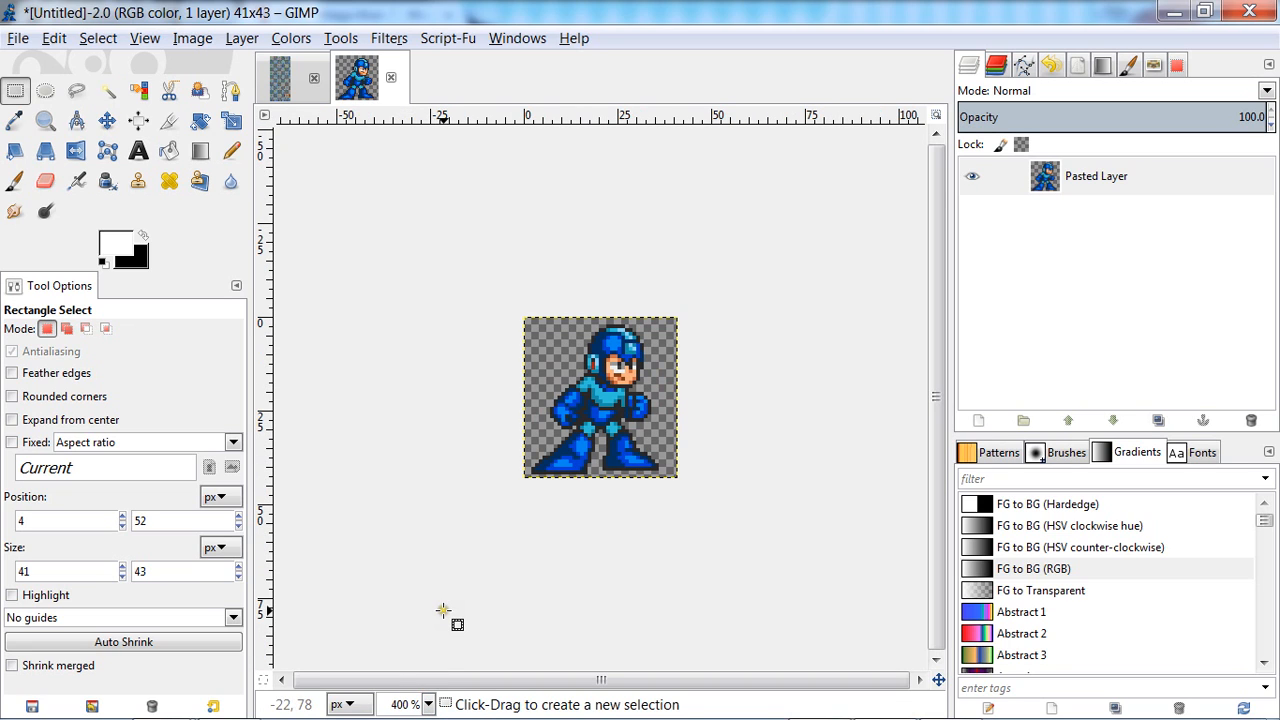
click(426, 698)
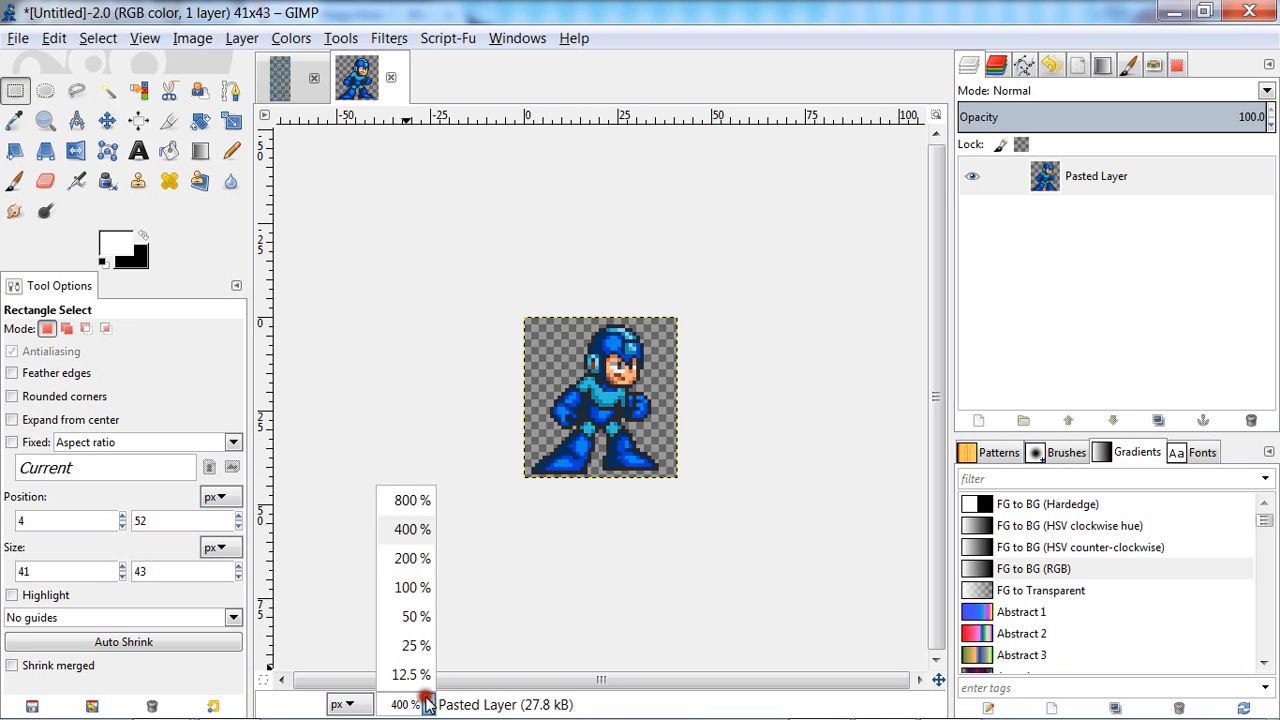
click(418, 587)
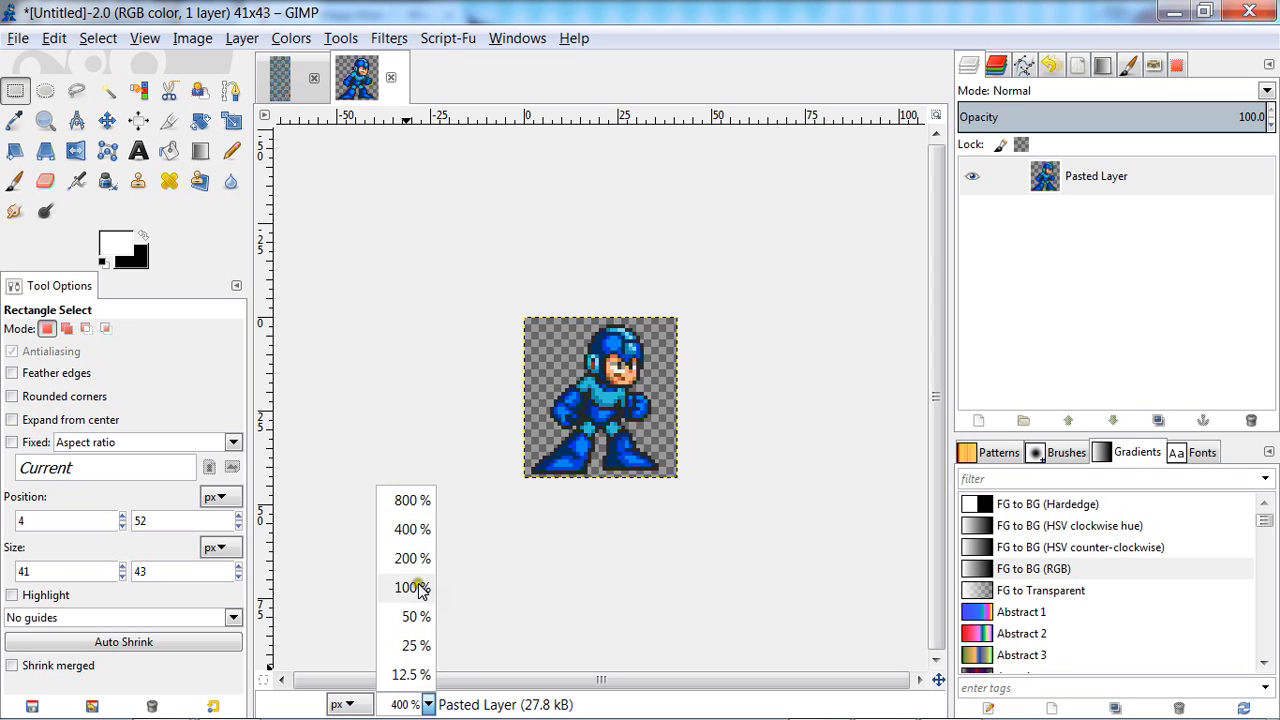
click(405, 501)
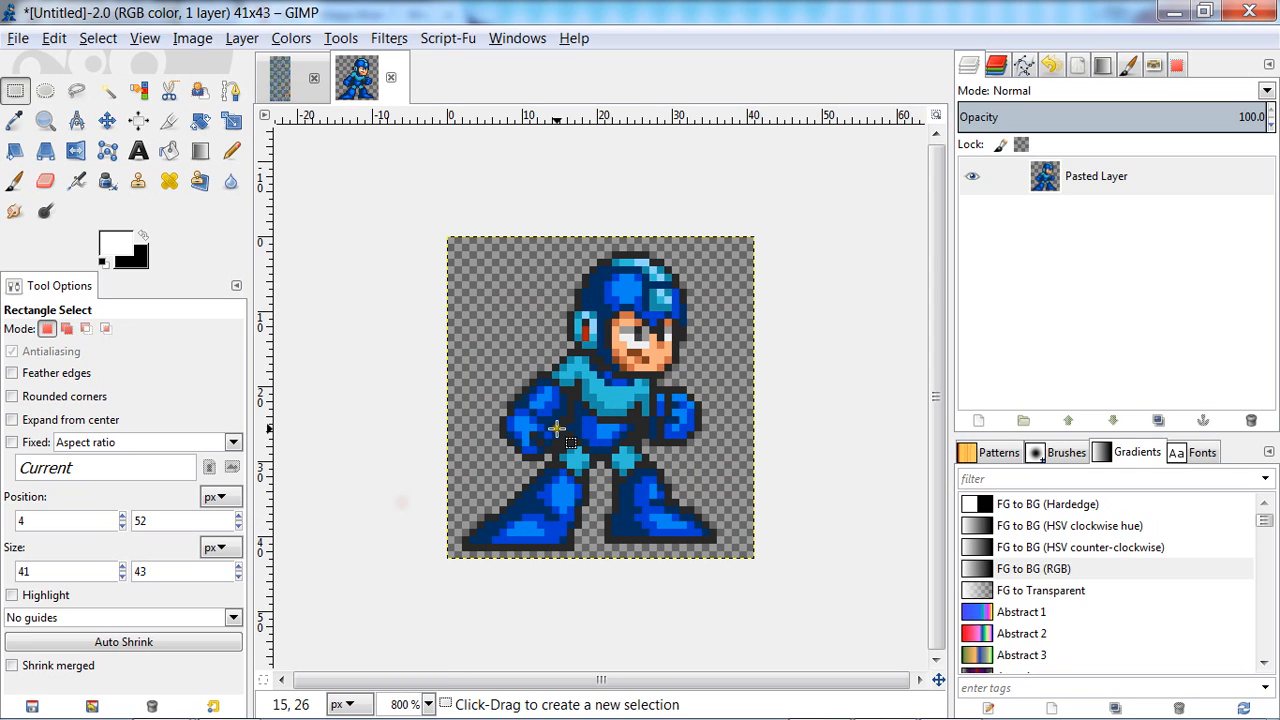
click(13, 39)
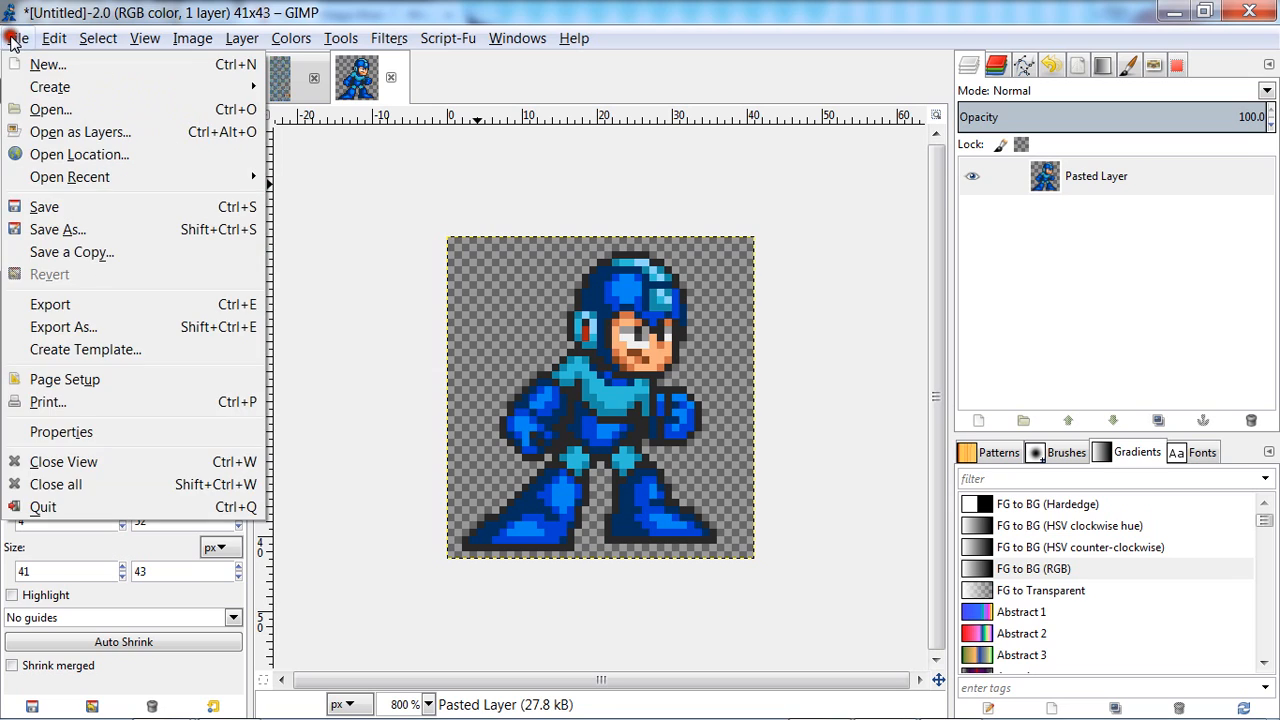
click(13, 39)
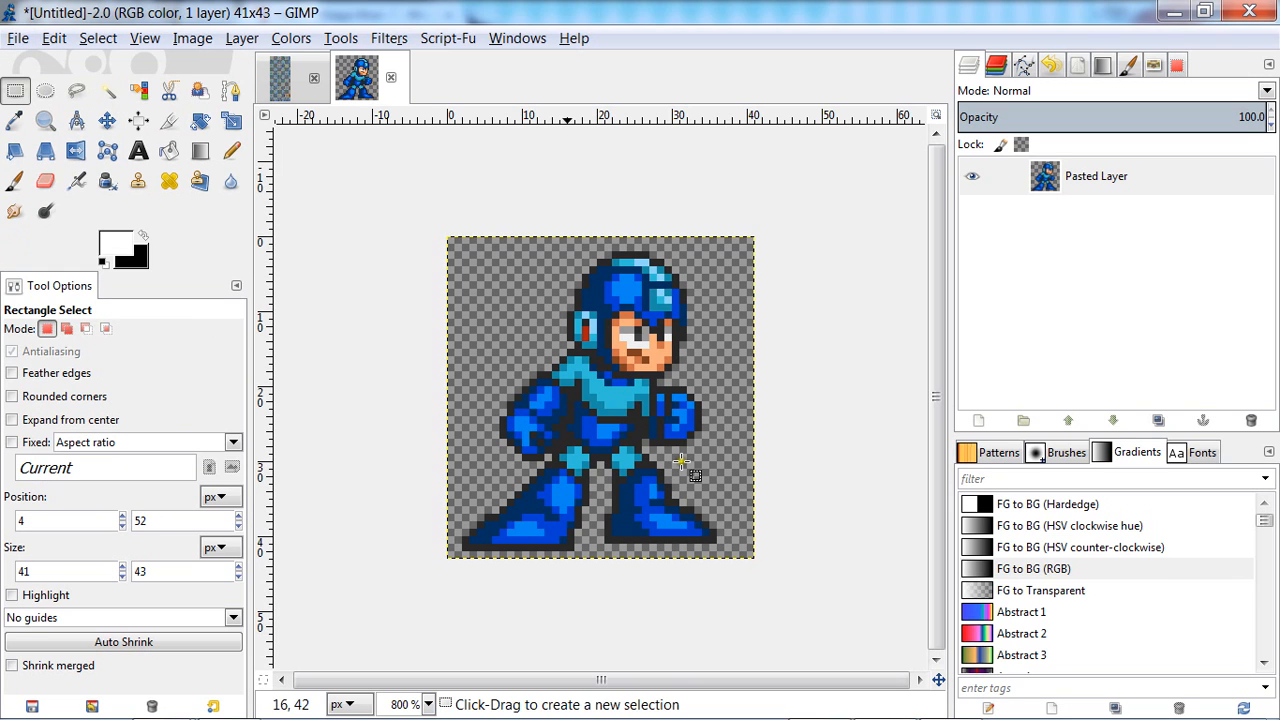
click(22, 40)
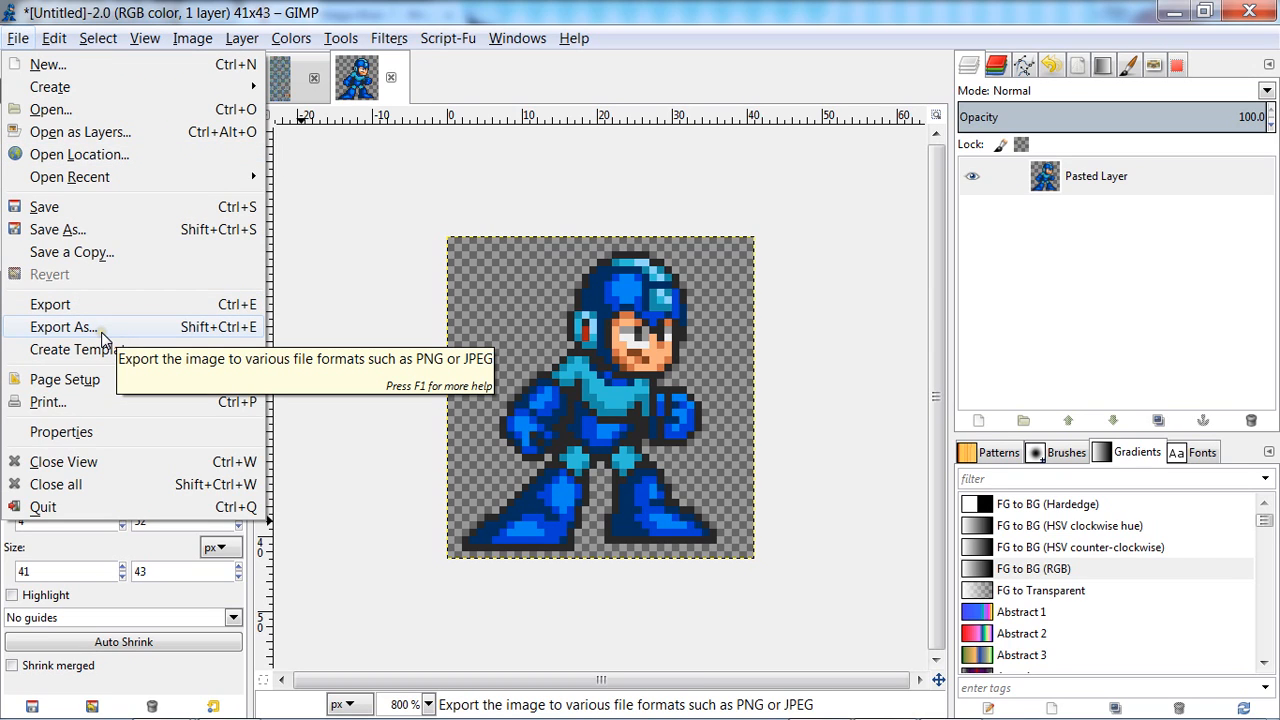
click(165, 308)
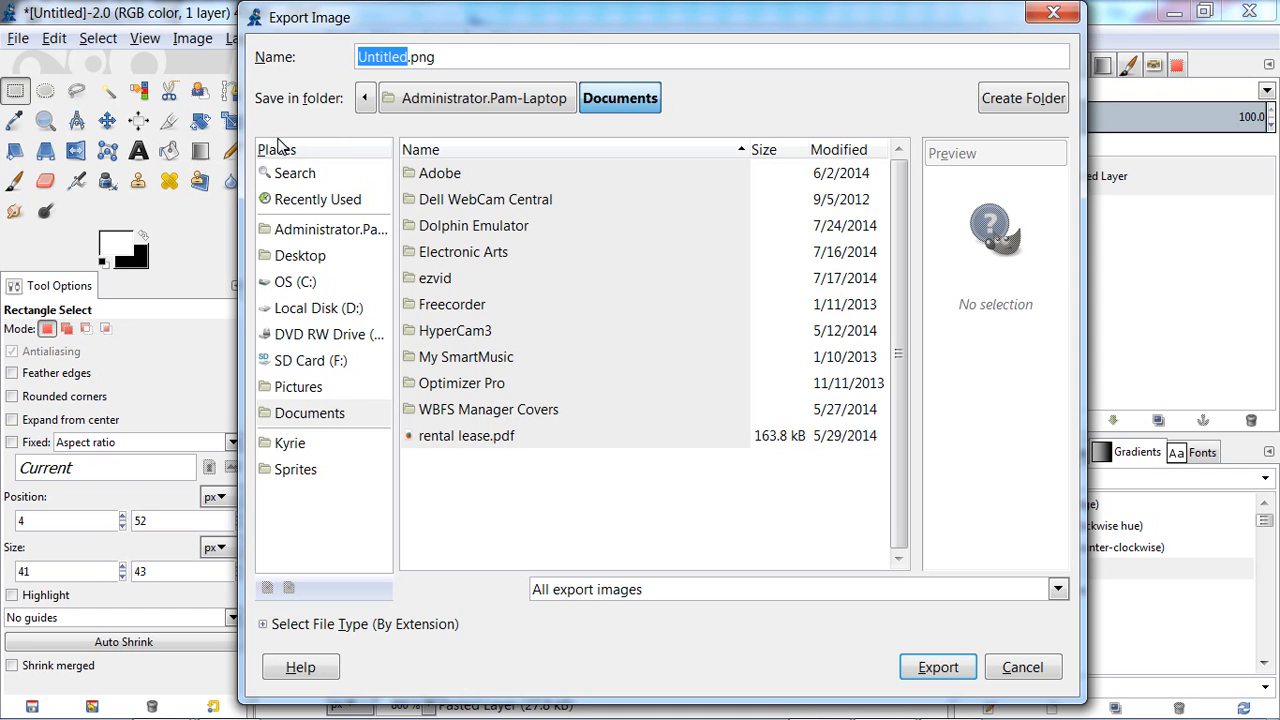
key(BackSpace)
text(Mde)
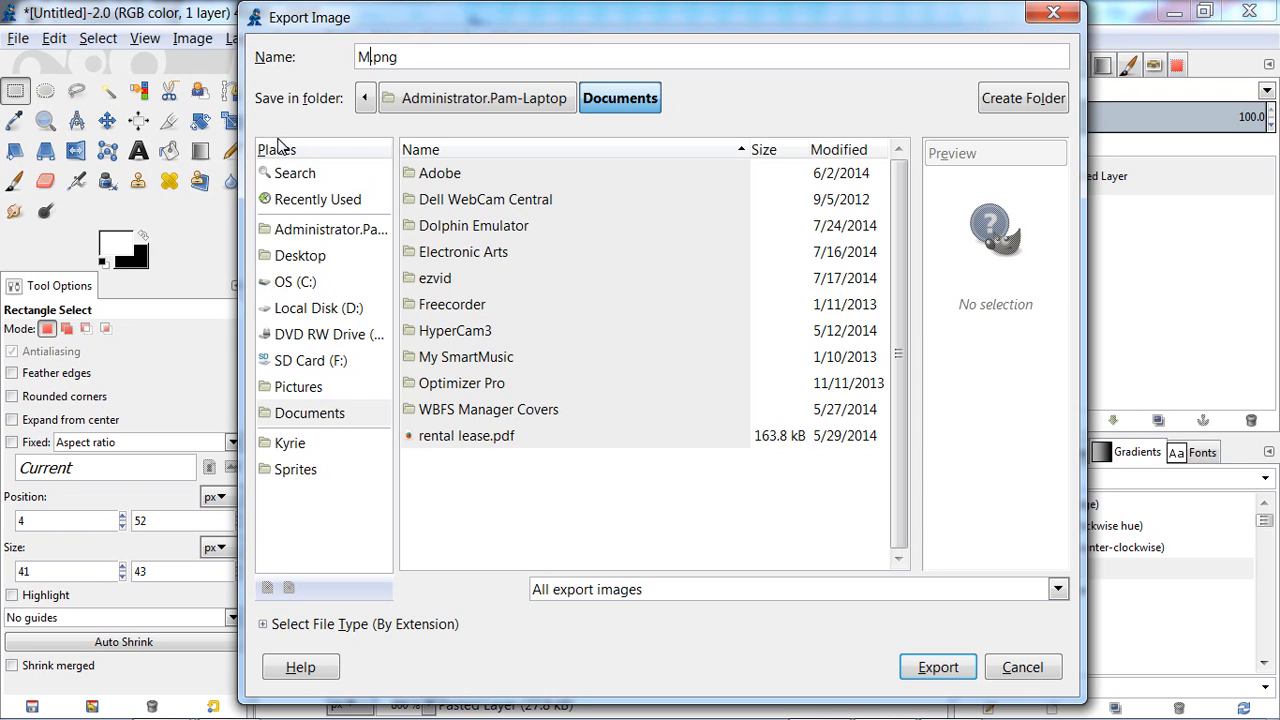
key(BackSpace)
key(BackSpace)
text(egaman bl)
key(BackSpace)
key(BackSpace)
key(BackSpace)
key(BackSpace)
key(BackSpace)
key(BackSpace)
key(BackSpace)
key(BackSpace)
key(BackSpace)
key(BackSpace)
click(1040, 15)
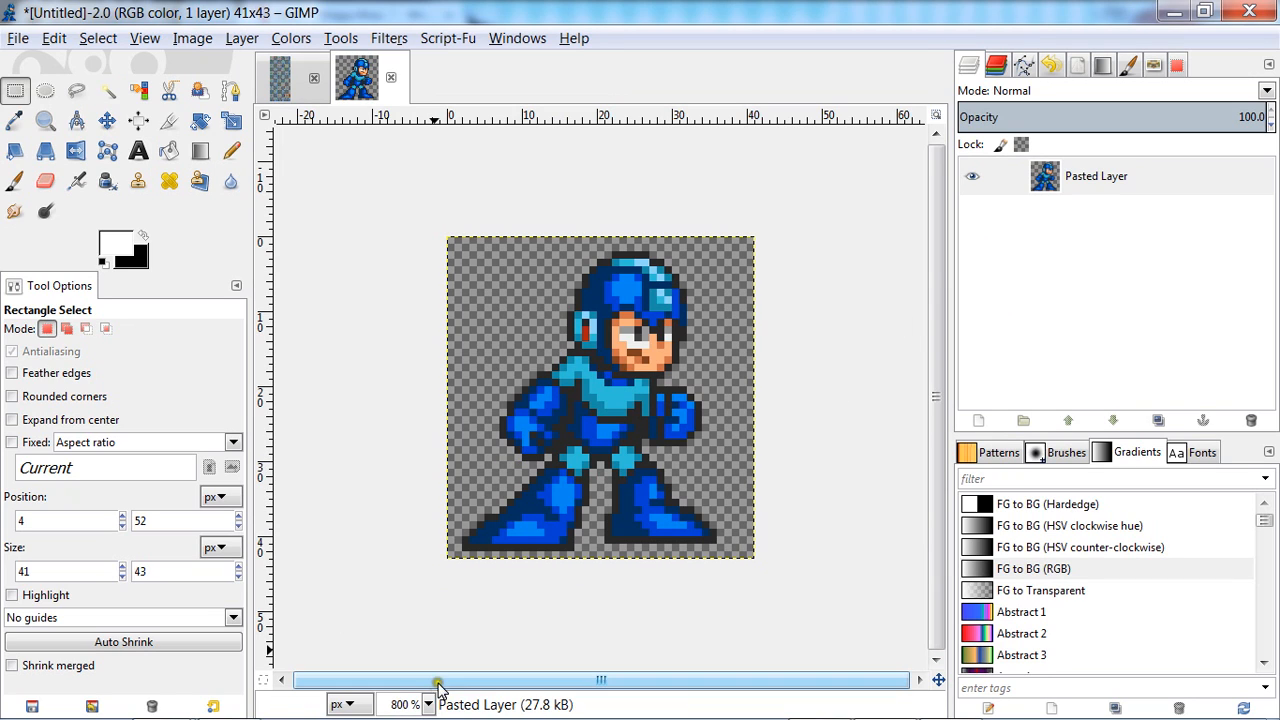
View the new sprite image at 100 % zoom to check its actual size
click(429, 705)
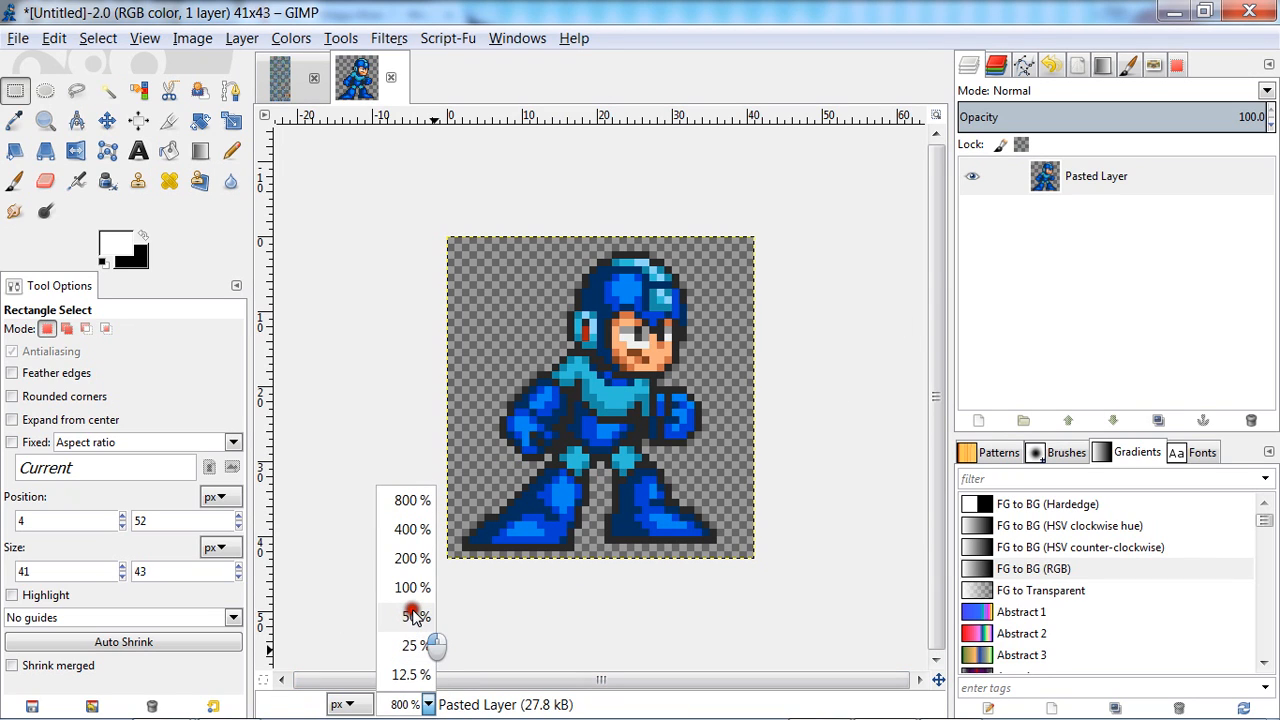
click(398, 500)
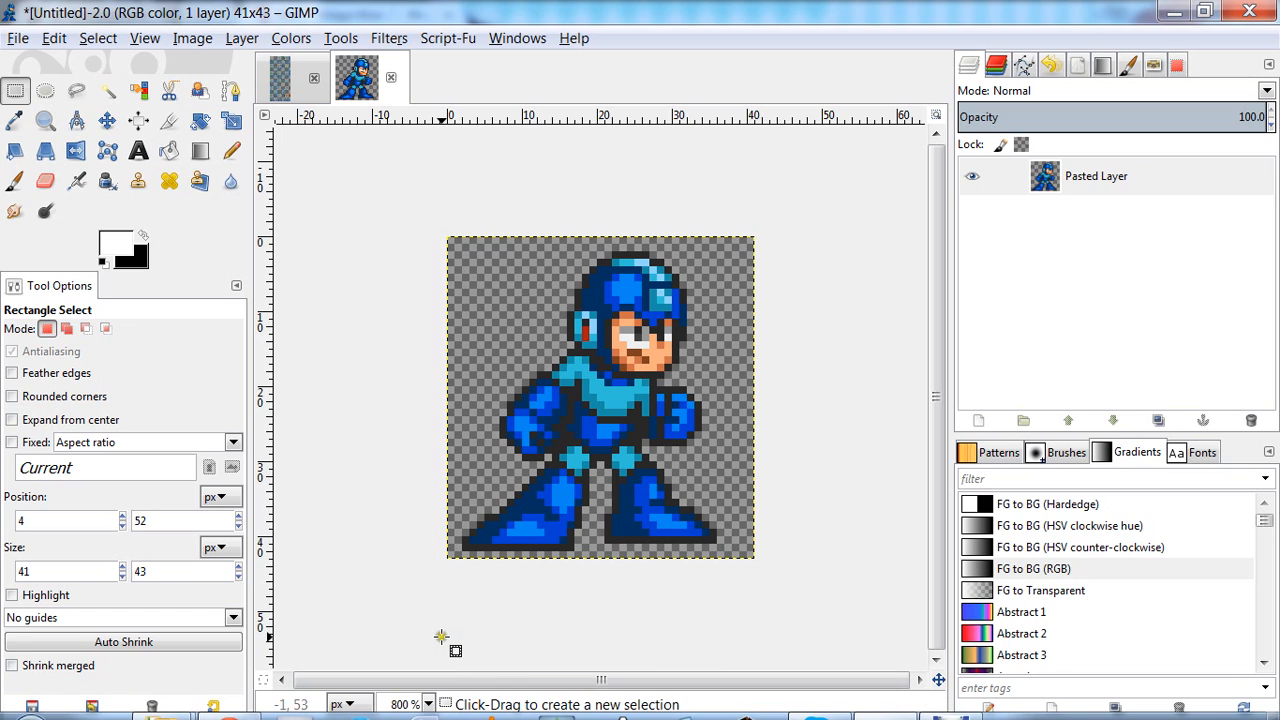
click(428, 704)
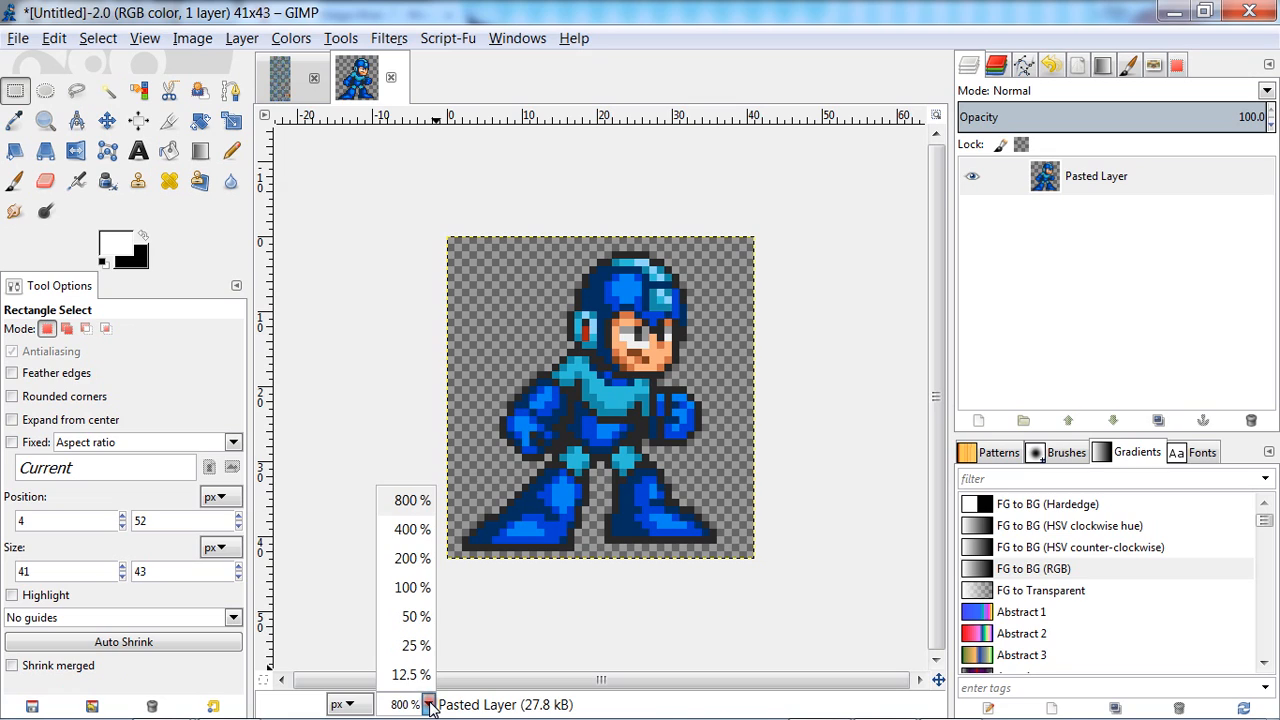
click(412, 587)
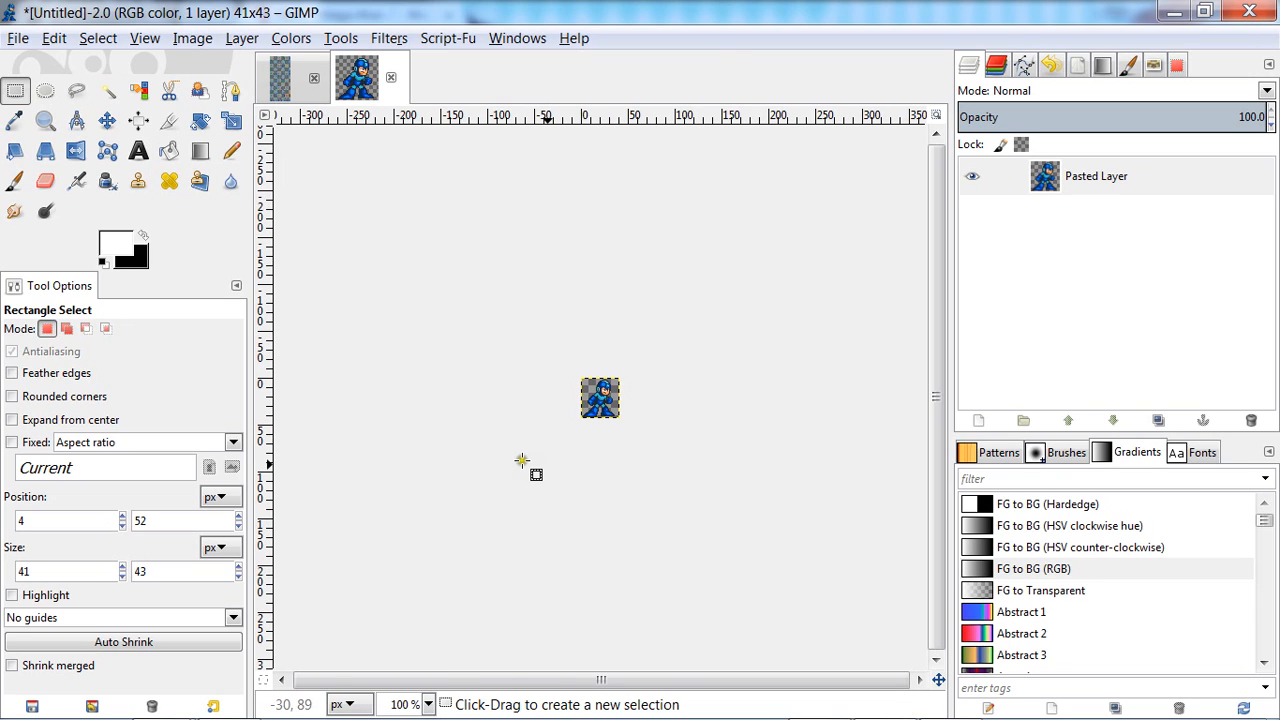
drag(531, 456, 624, 371)
click(708, 360)
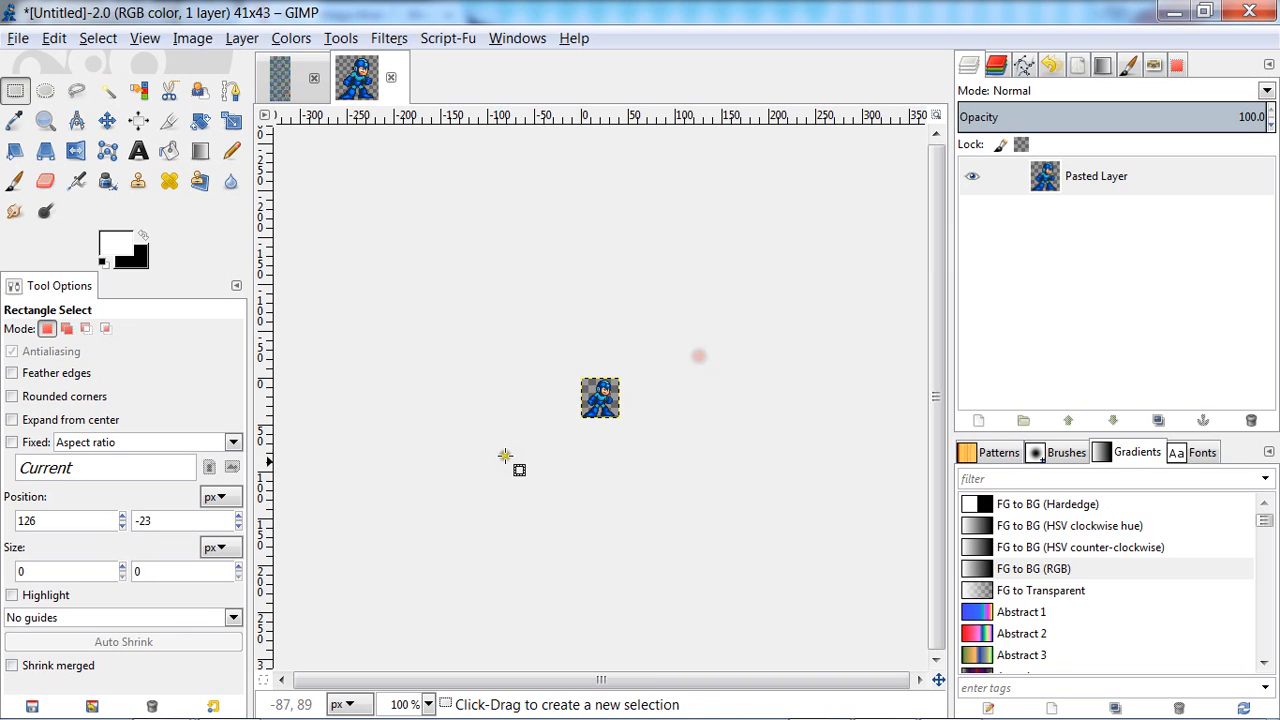
Open the Scale Image settings for the pasted sprite
click(242, 42)
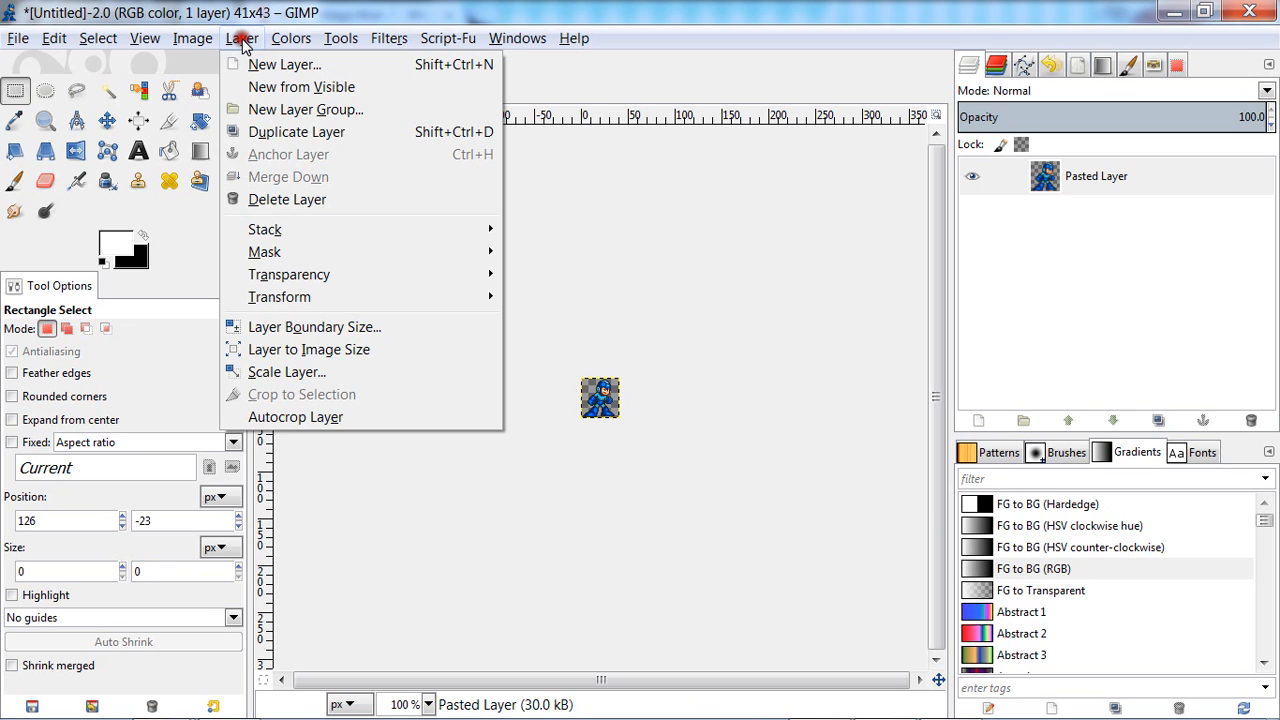
mouse_move(202, 40)
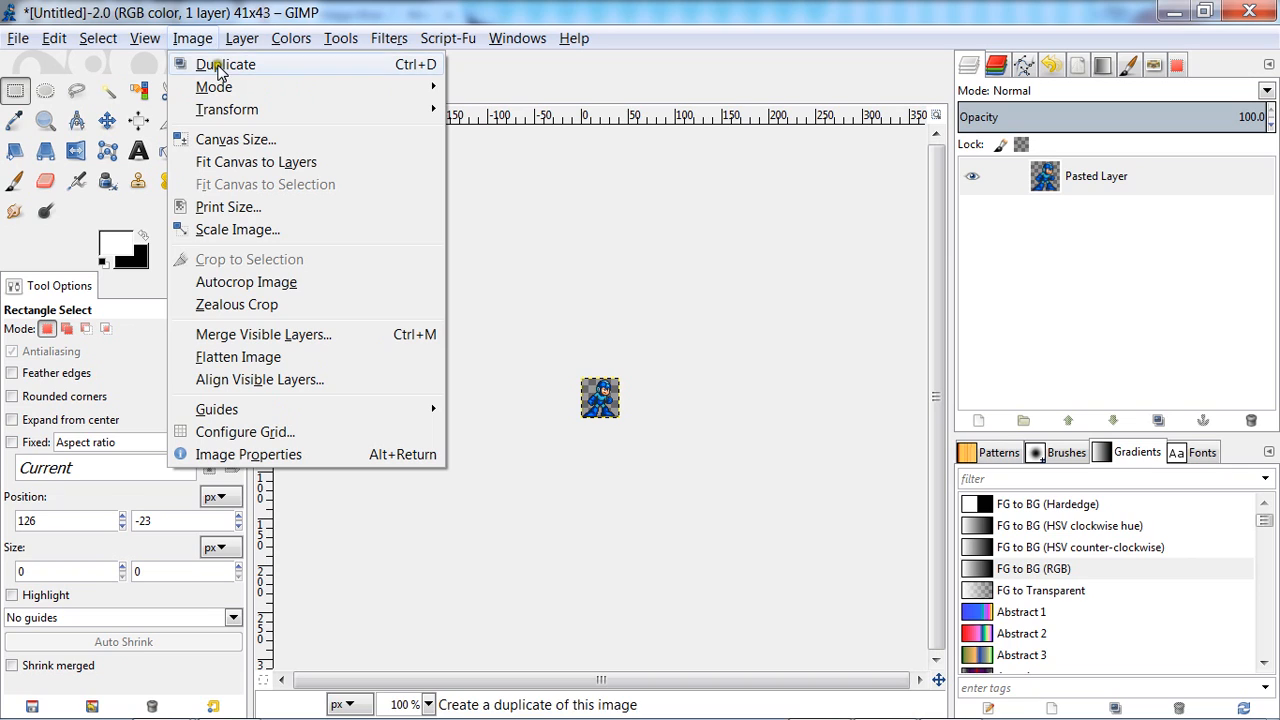
click(271, 230)
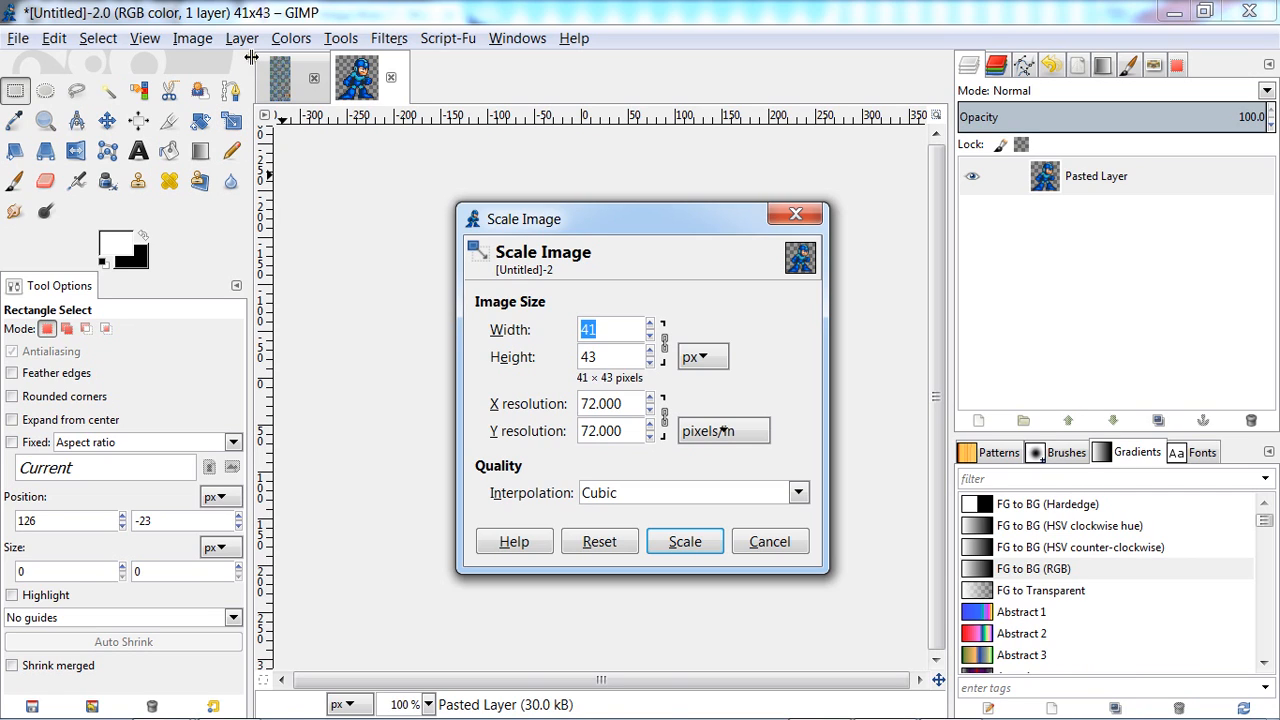
Try scaling settings of 347 × 364 px with interpolation None, and reset them
click(611, 227)
click(604, 493)
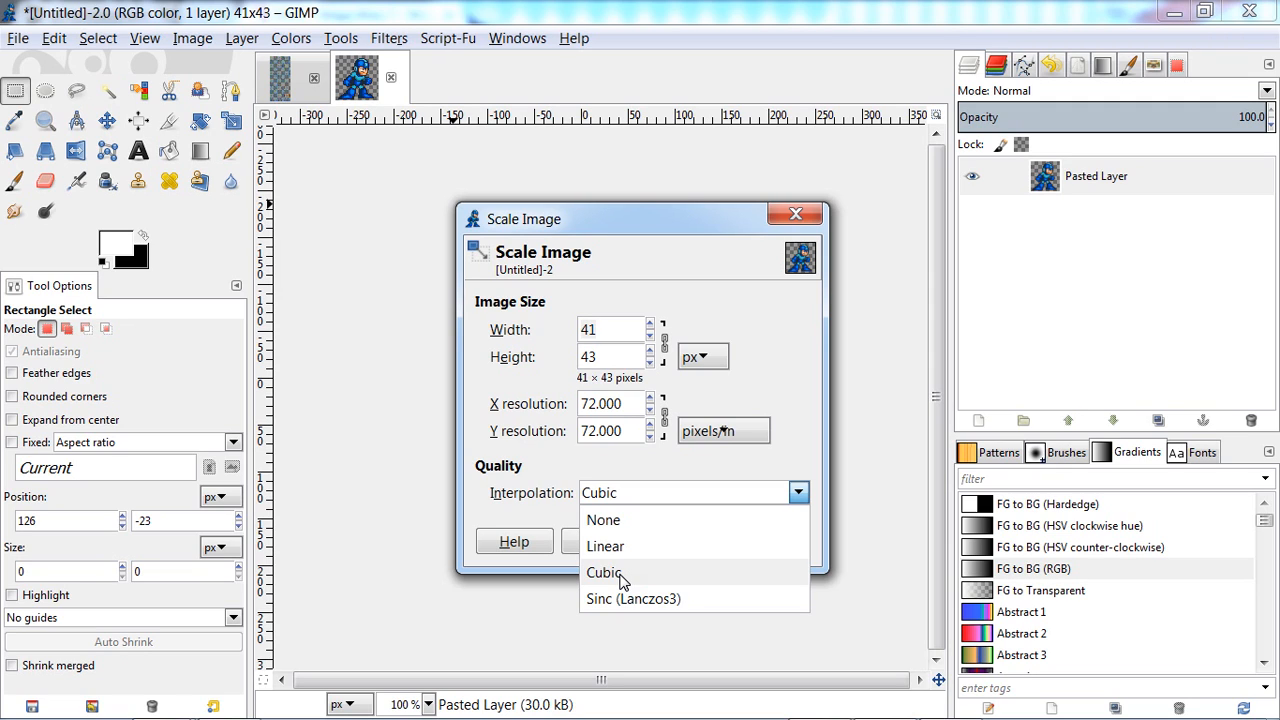
click(601, 521)
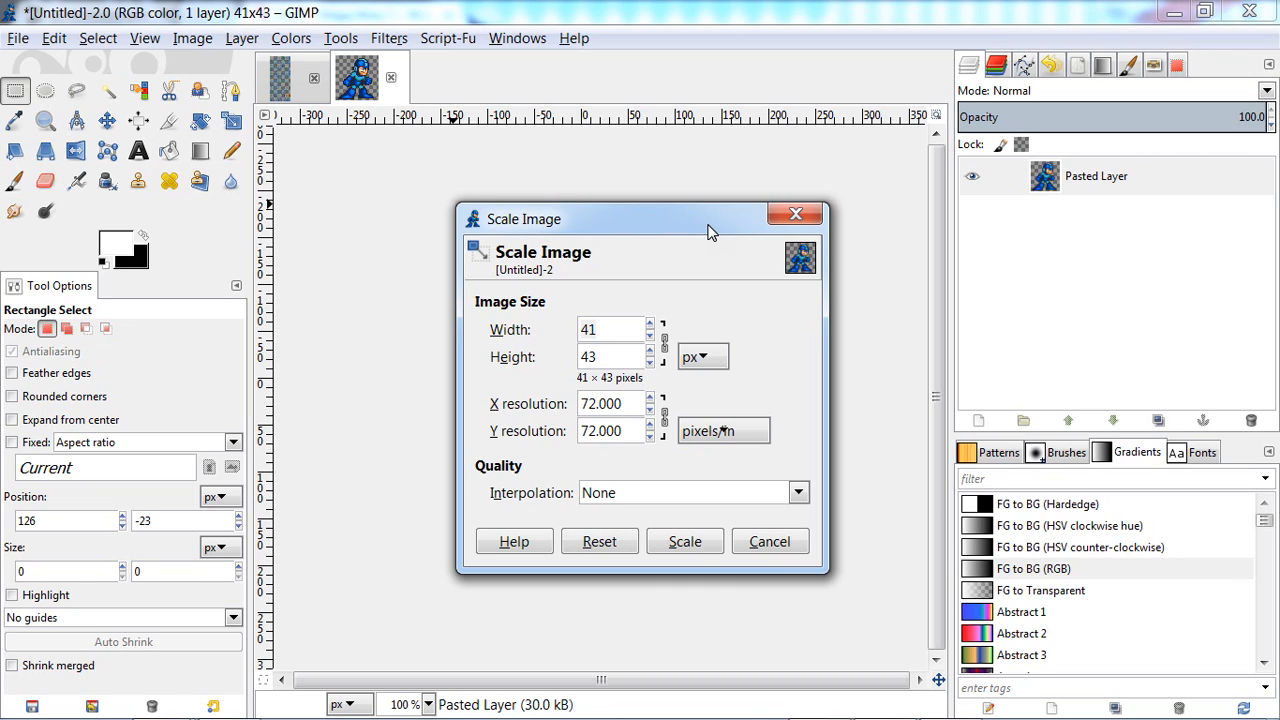
click(630, 329)
click(649, 324)
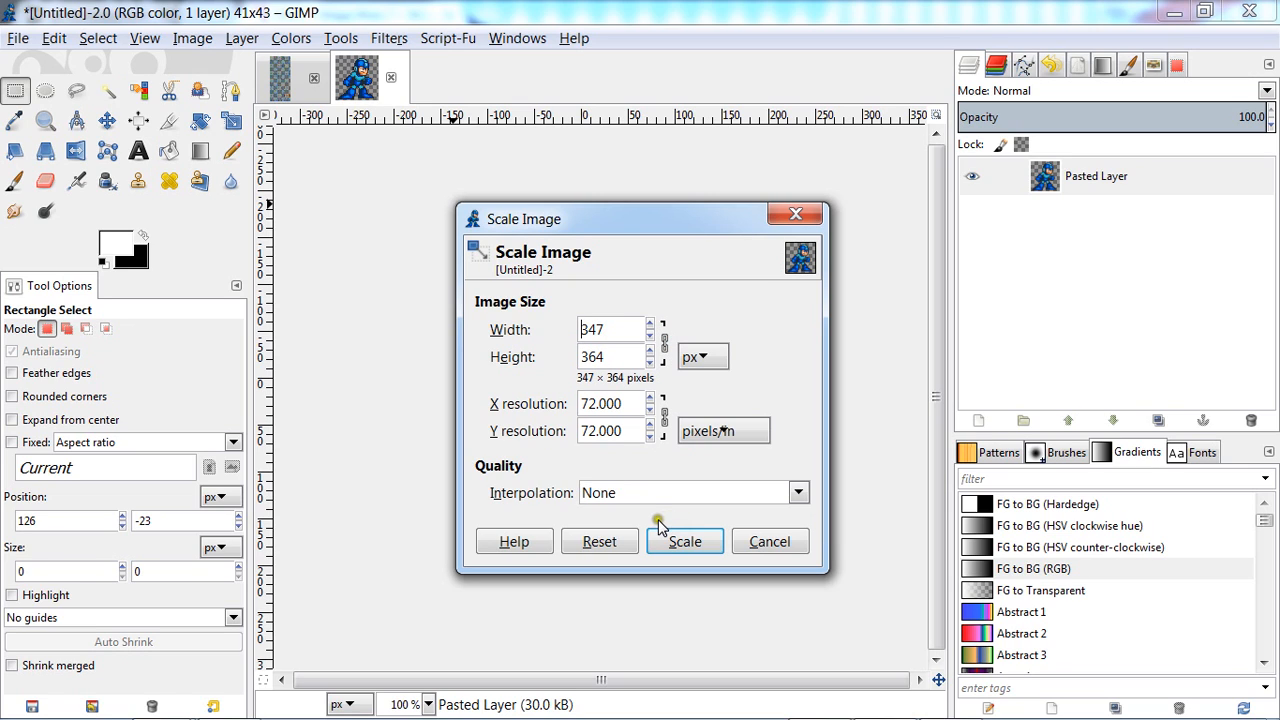
click(600, 541)
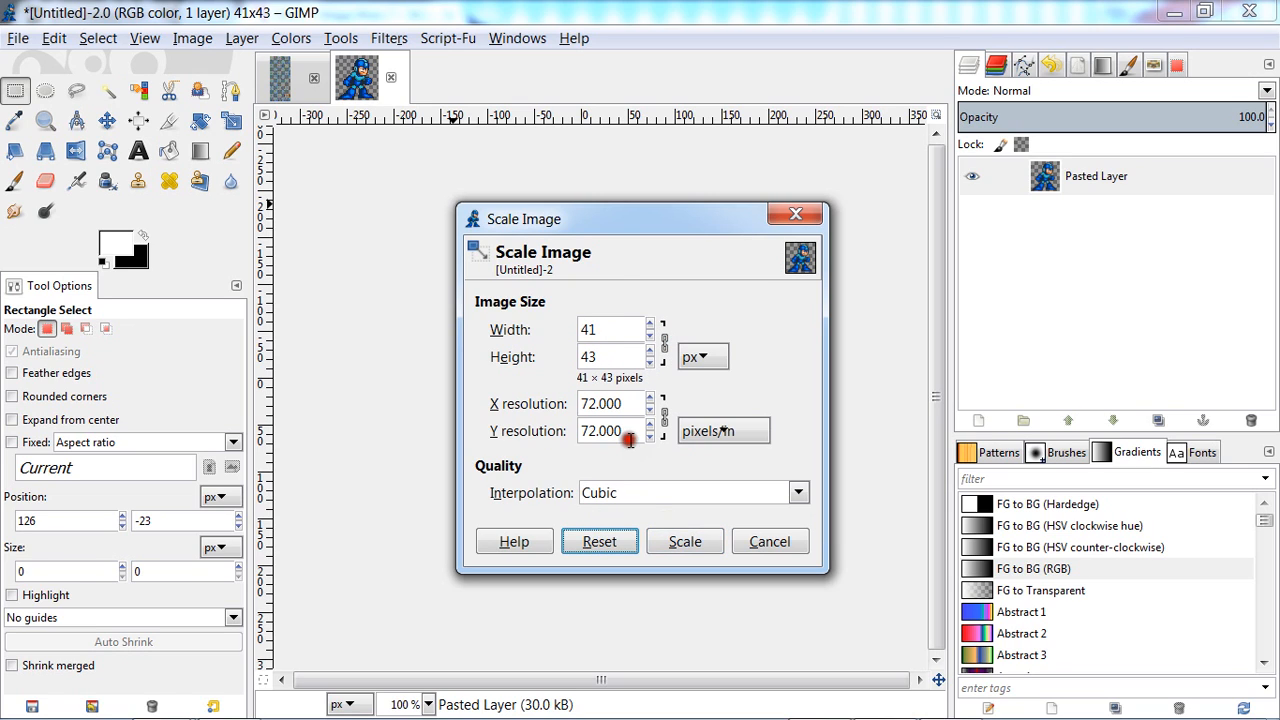
Try multiplying the 41 px width by 5 for a 205 × 215 px image, and reset the scaling settings
click(611, 332)
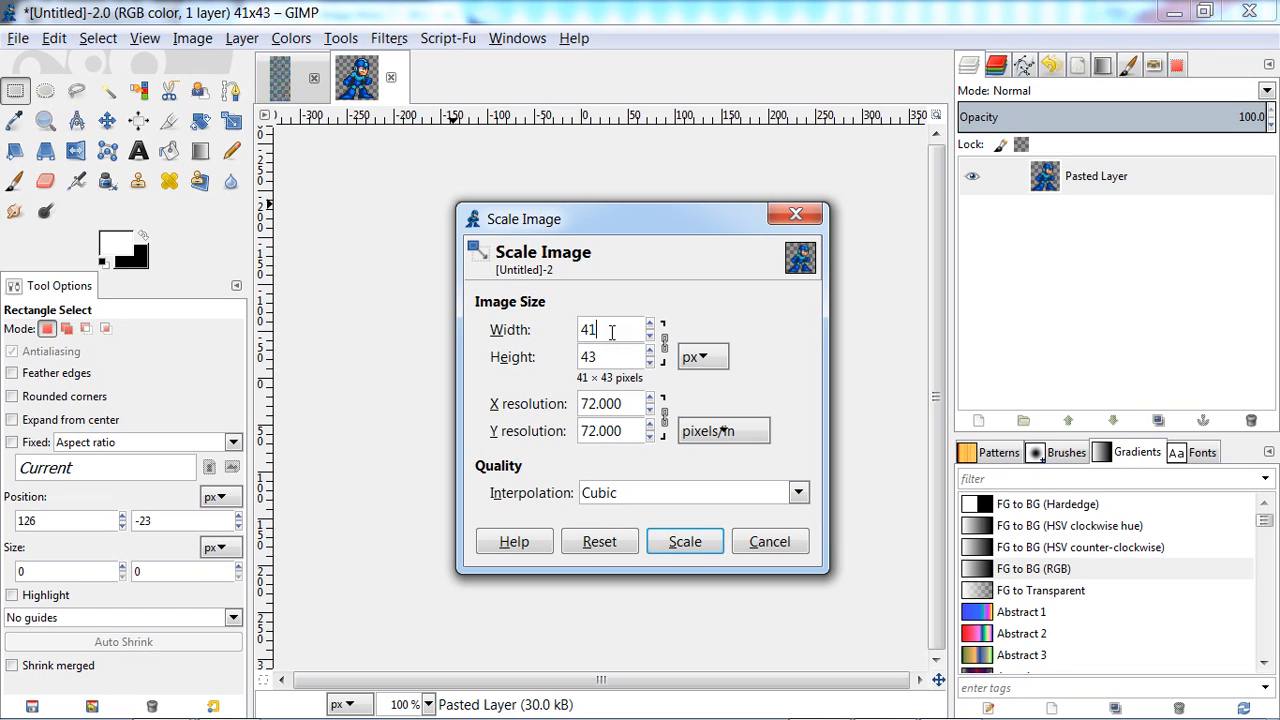
text(*)
text(5)
key(Return)
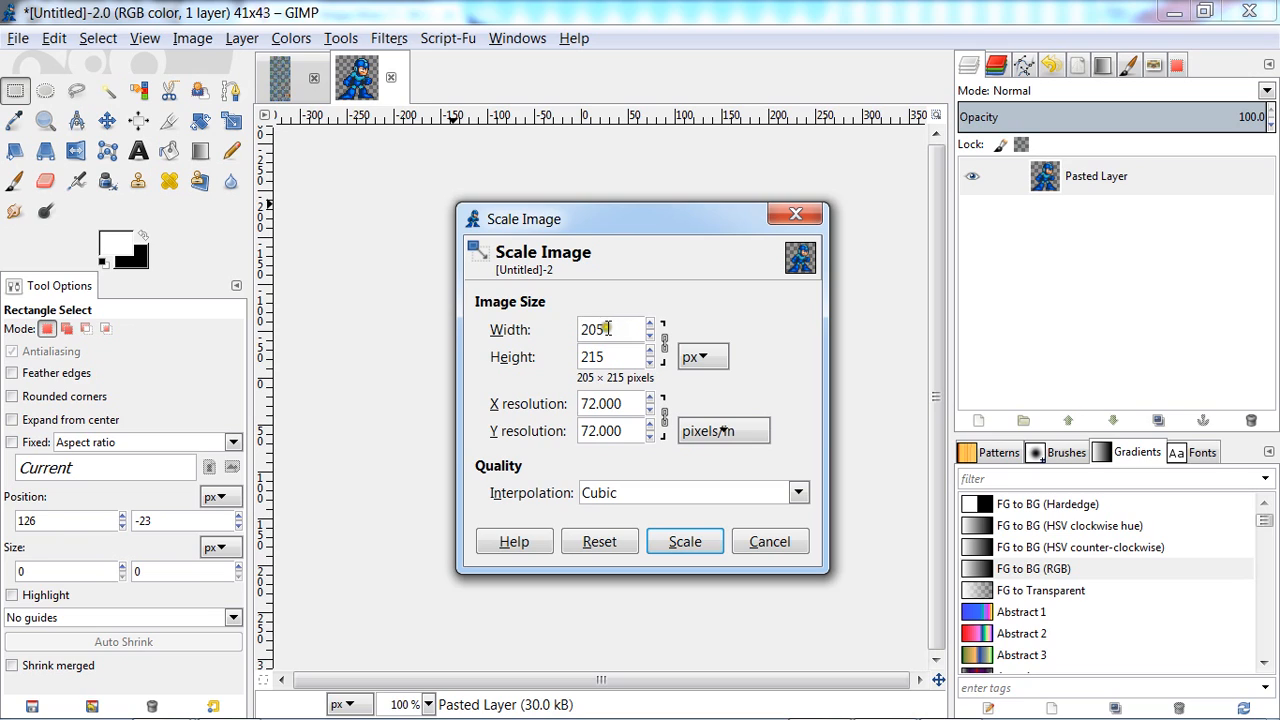
key(BackSpace)
click(599, 329)
text(5)
click(600, 540)
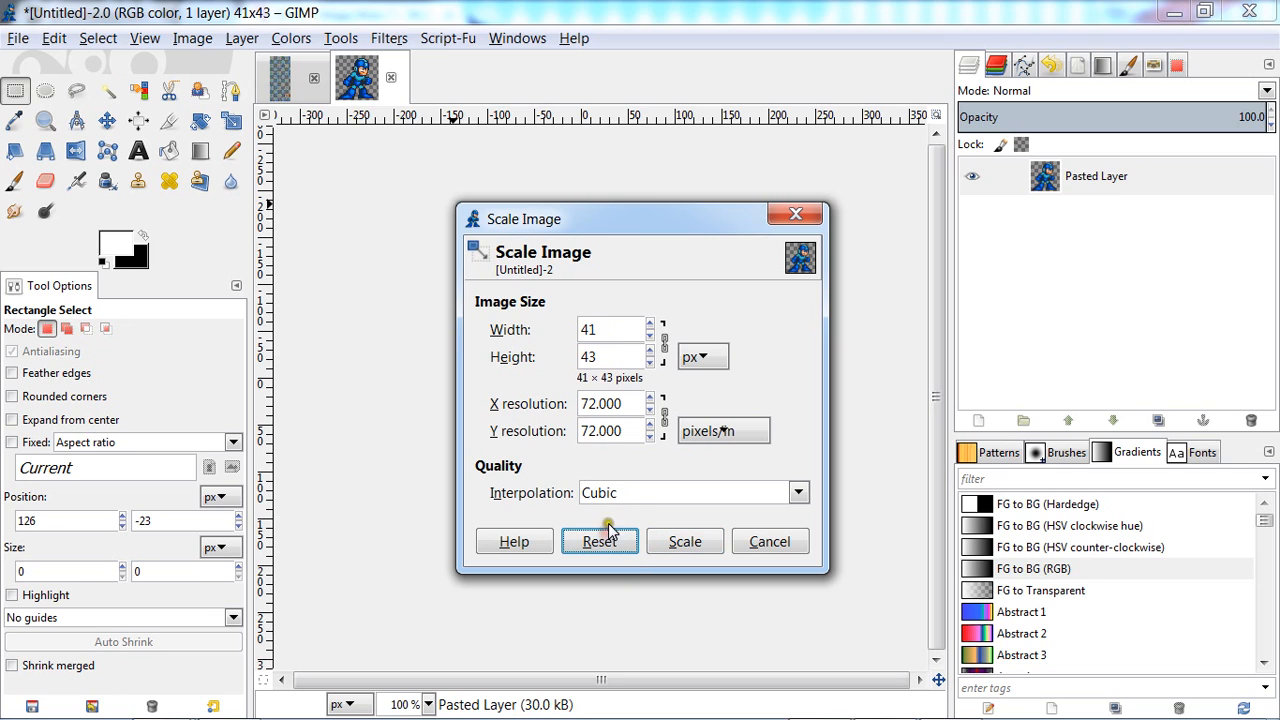
Scale the sprite image to eight times its size, 328 × 344 px, with interpolation set to None
click(613, 493)
click(613, 493)
click(613, 493)
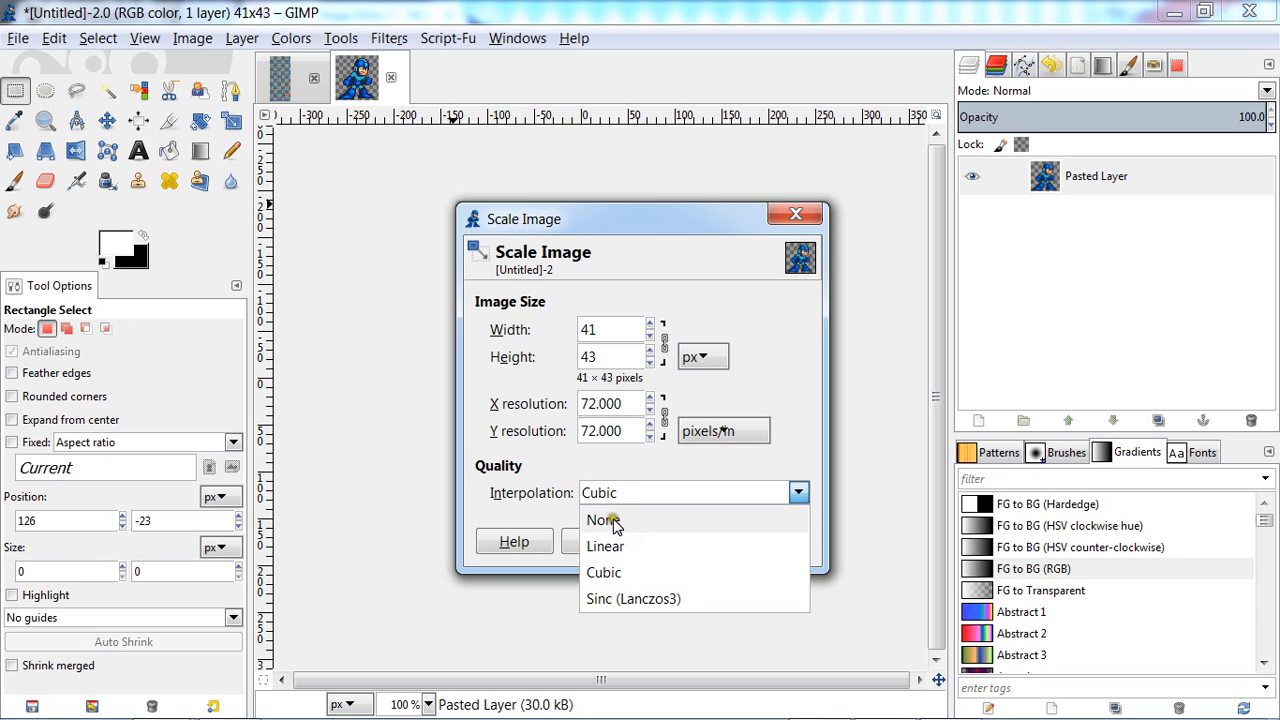
click(610, 520)
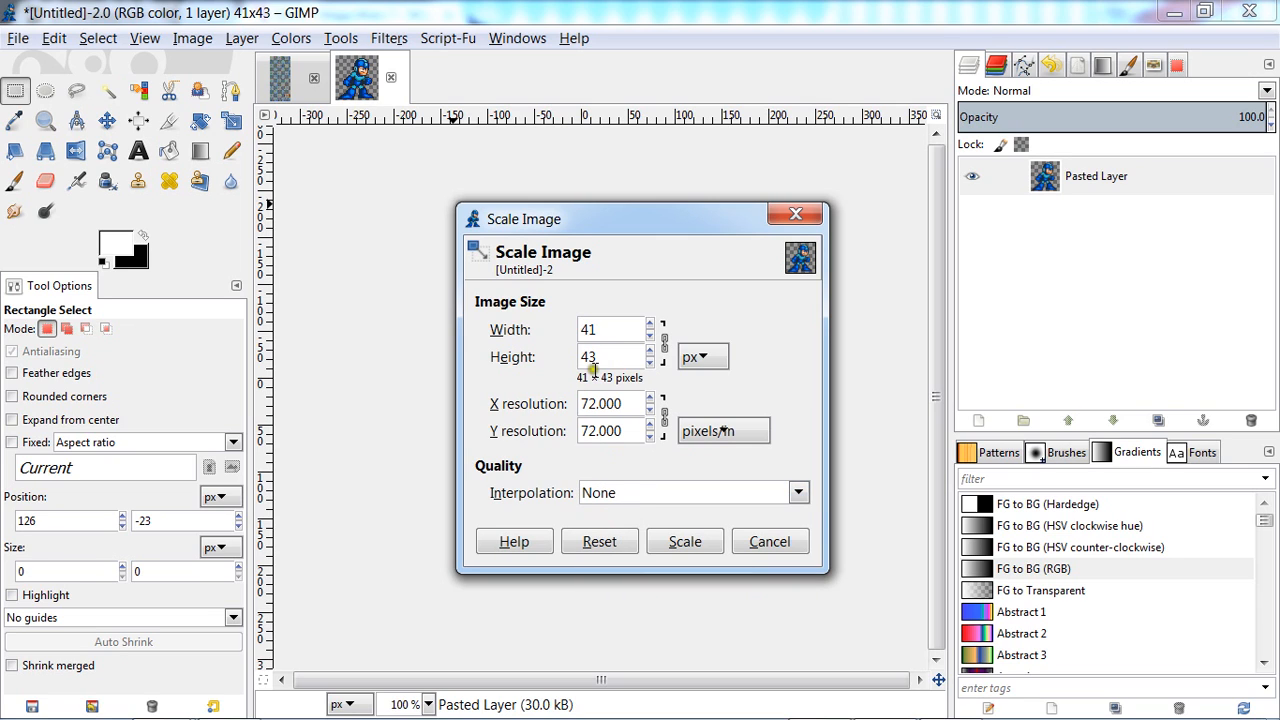
click(607, 331)
text(*8)
key(Tab)
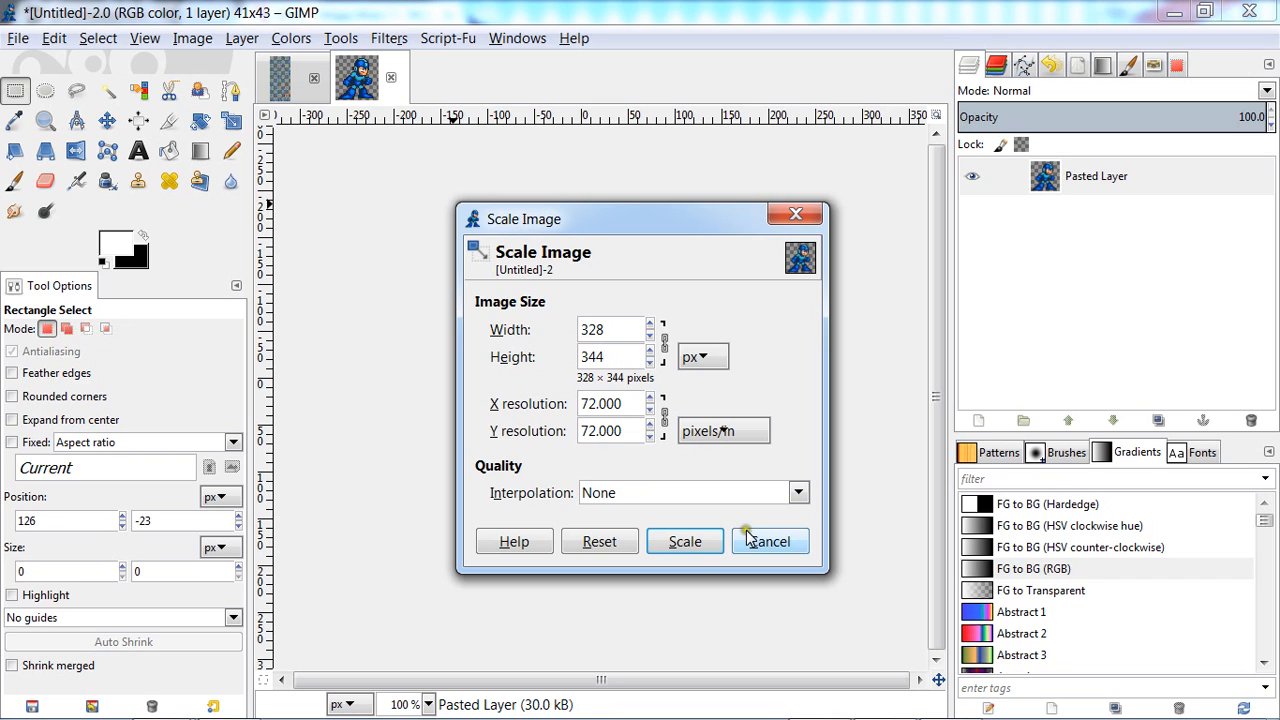
click(714, 537)
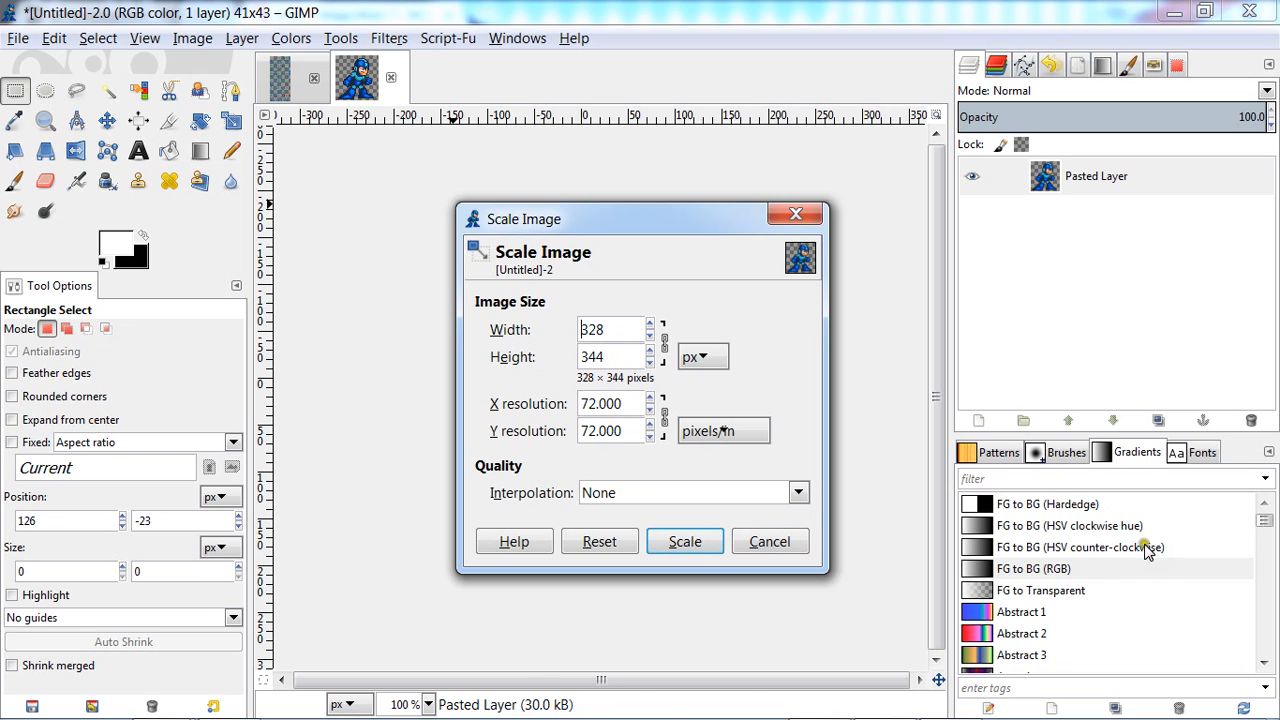
click(667, 541)
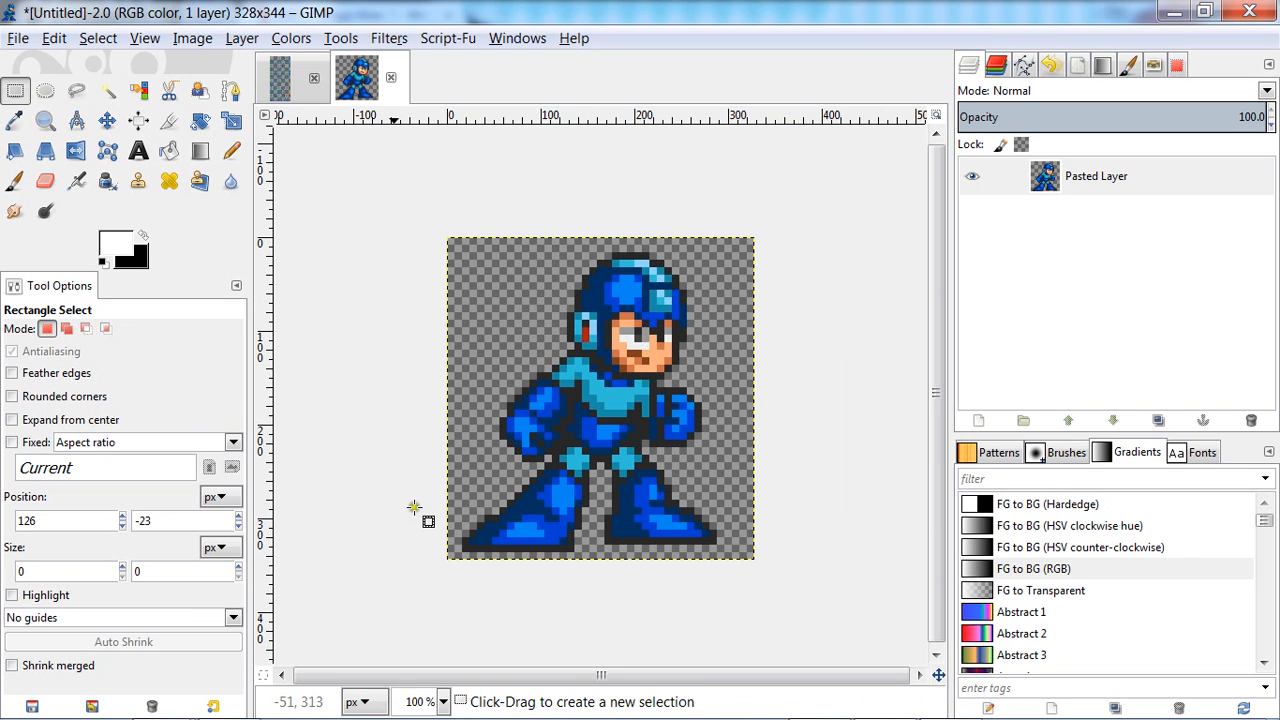
Inspect the enlarged sprite's pixel edges at 800 % zoom and return to 100 %
drag(391, 547, 426, 522)
drag(517, 450, 410, 485)
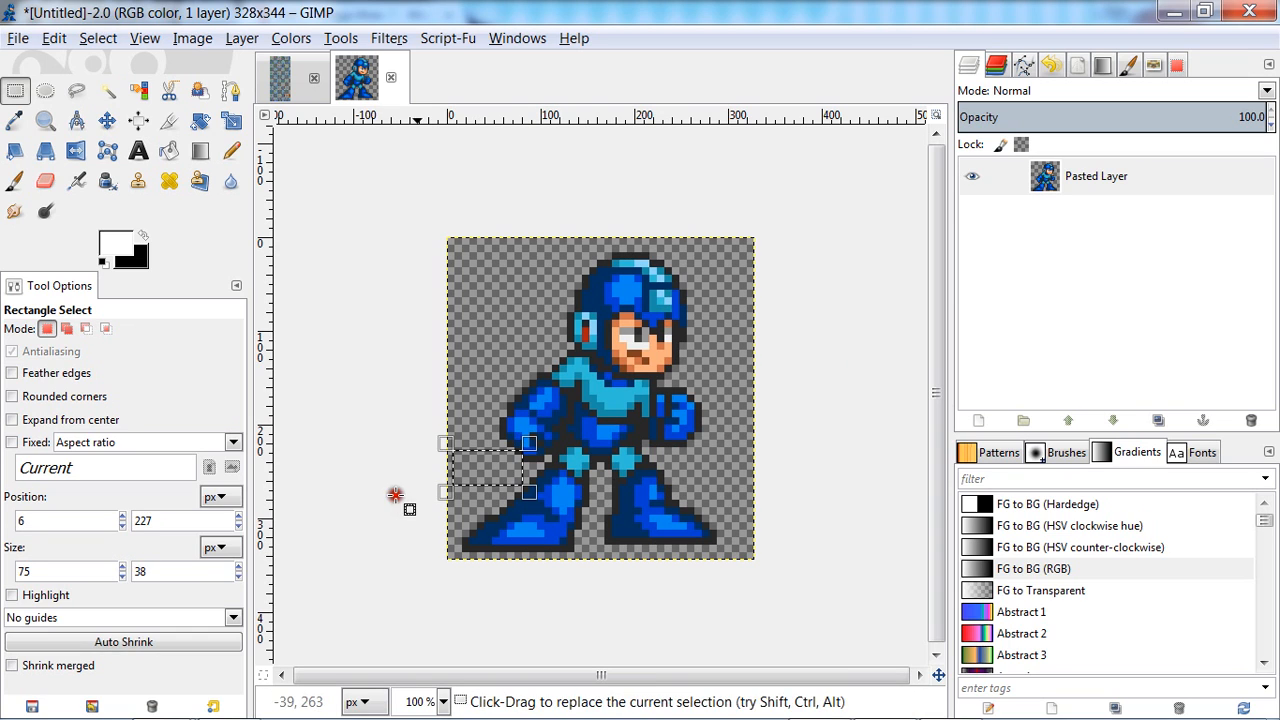
click(436, 457)
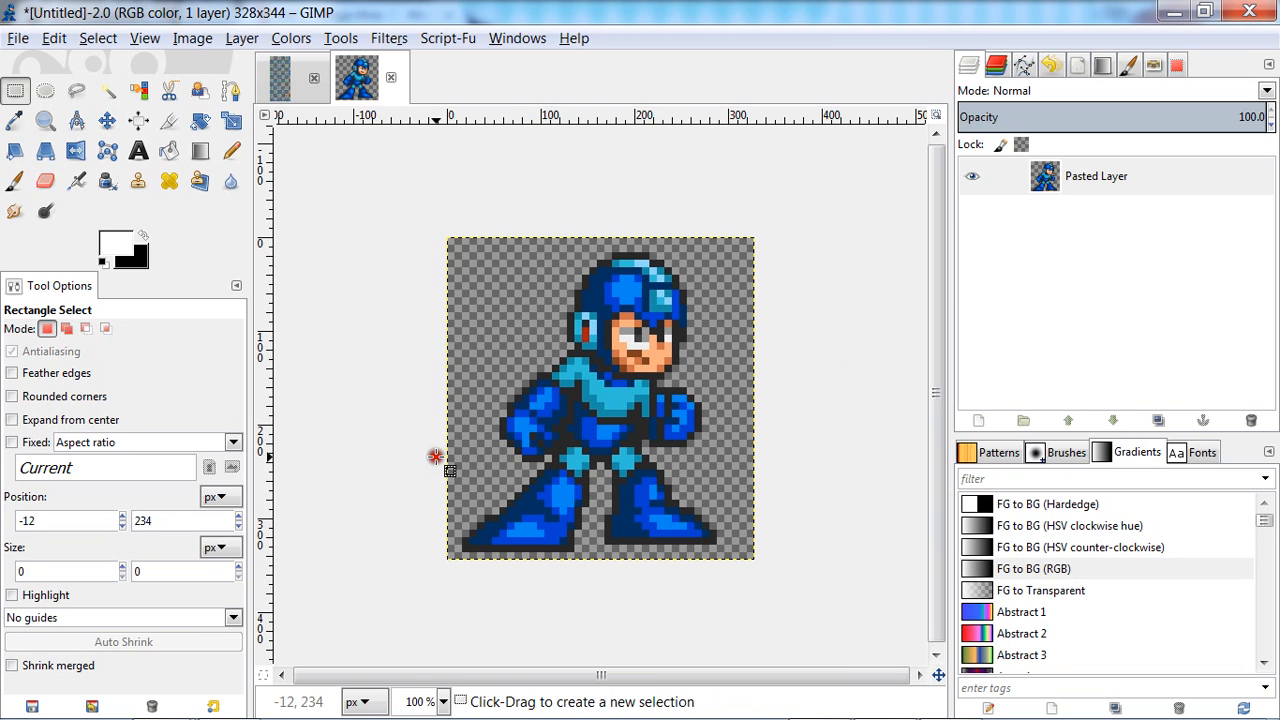
click(434, 699)
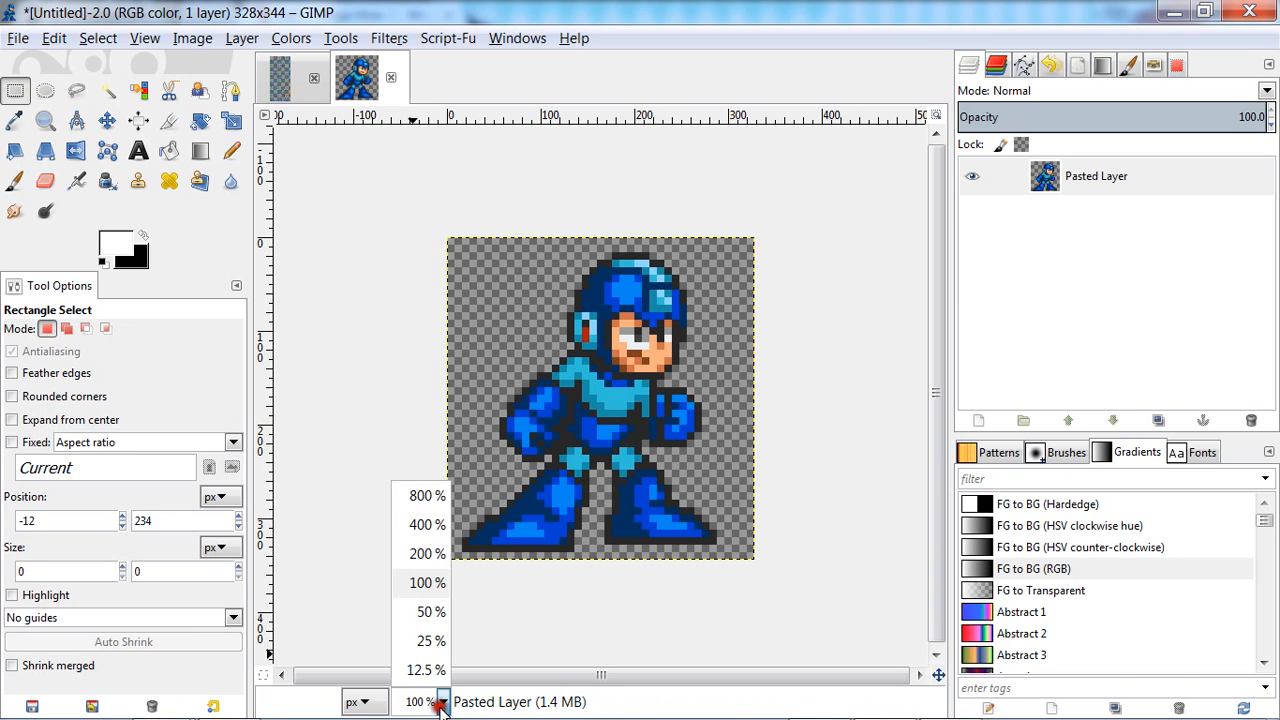
click(412, 504)
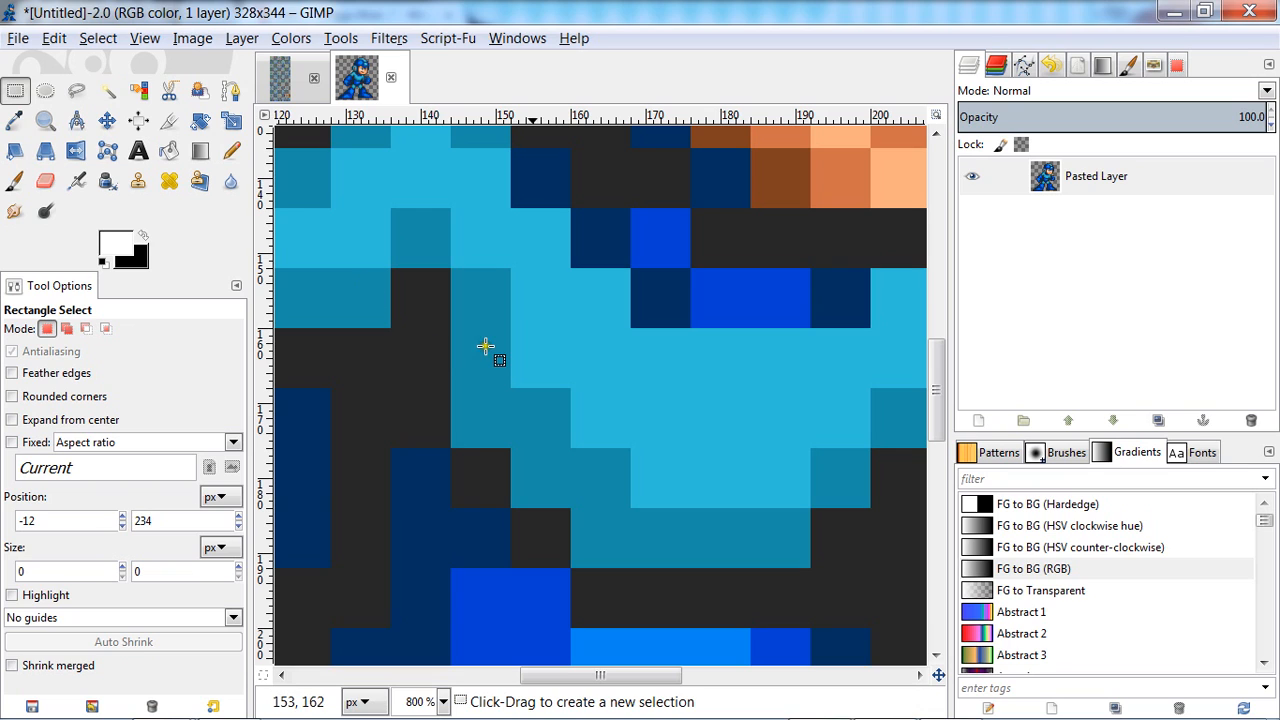
click(444, 703)
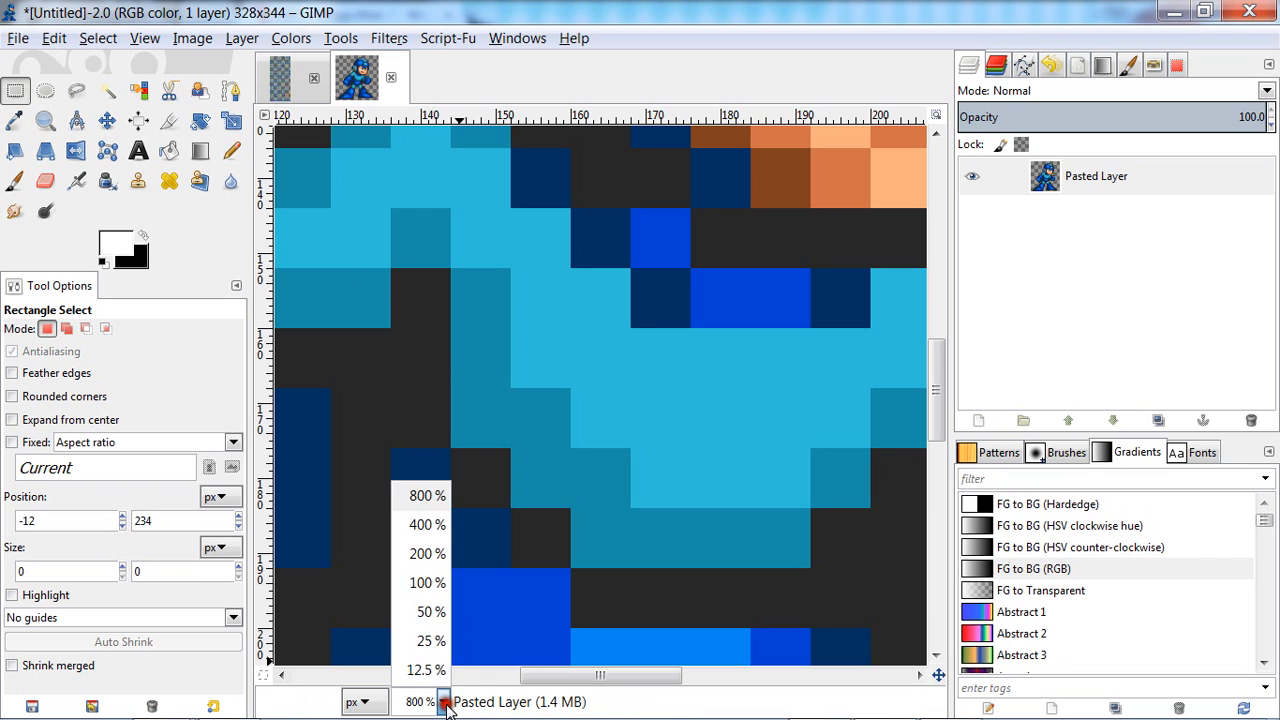
click(427, 585)
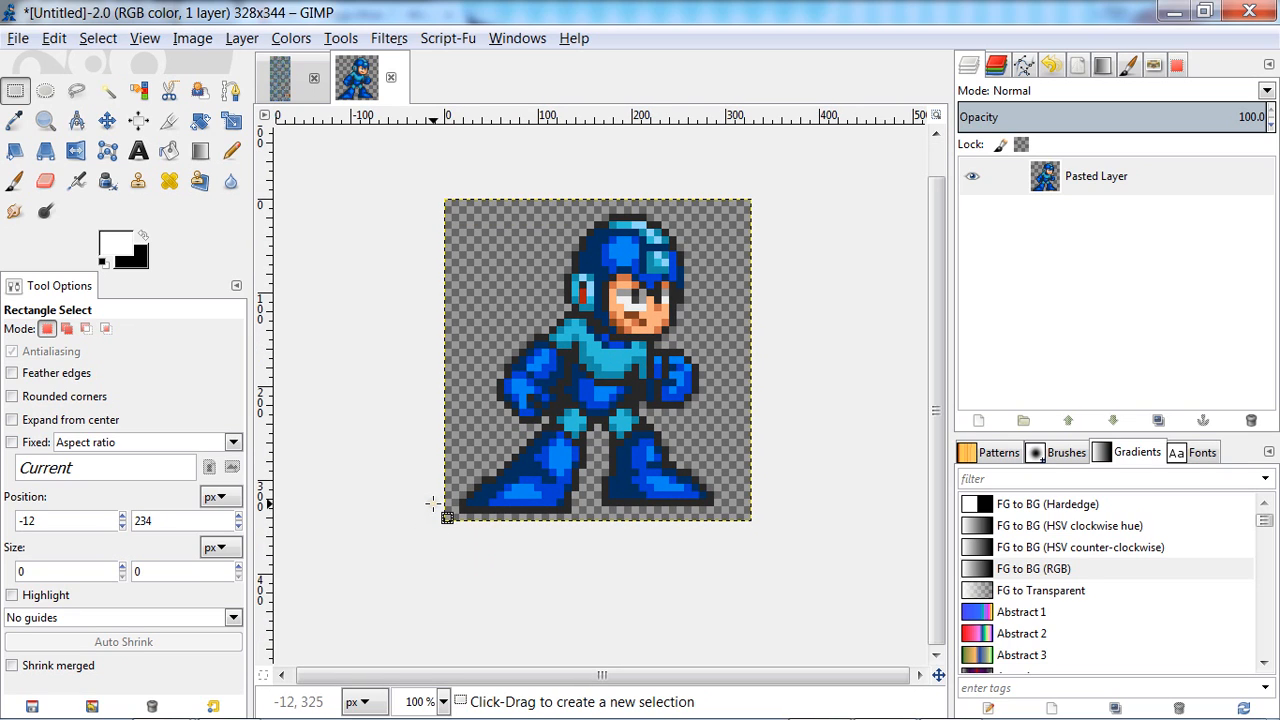
drag(938, 379, 977, 337)
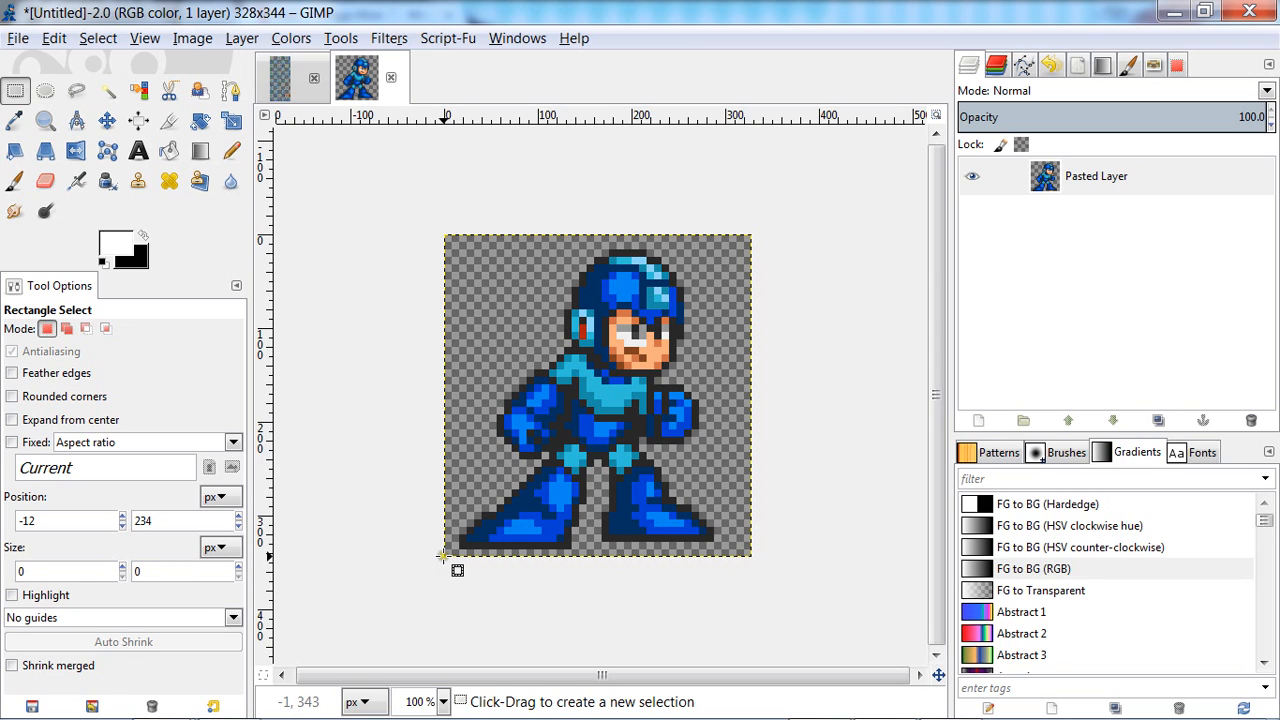
drag(444, 556, 751, 235)
click(805, 219)
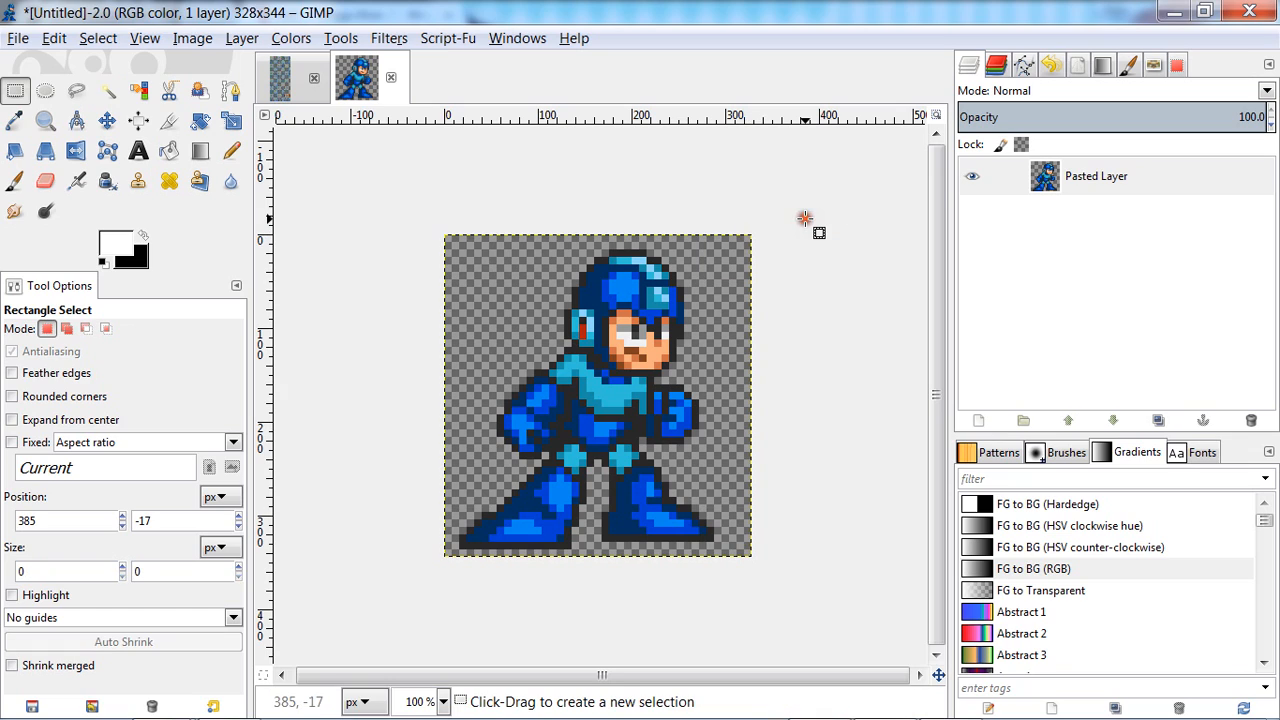